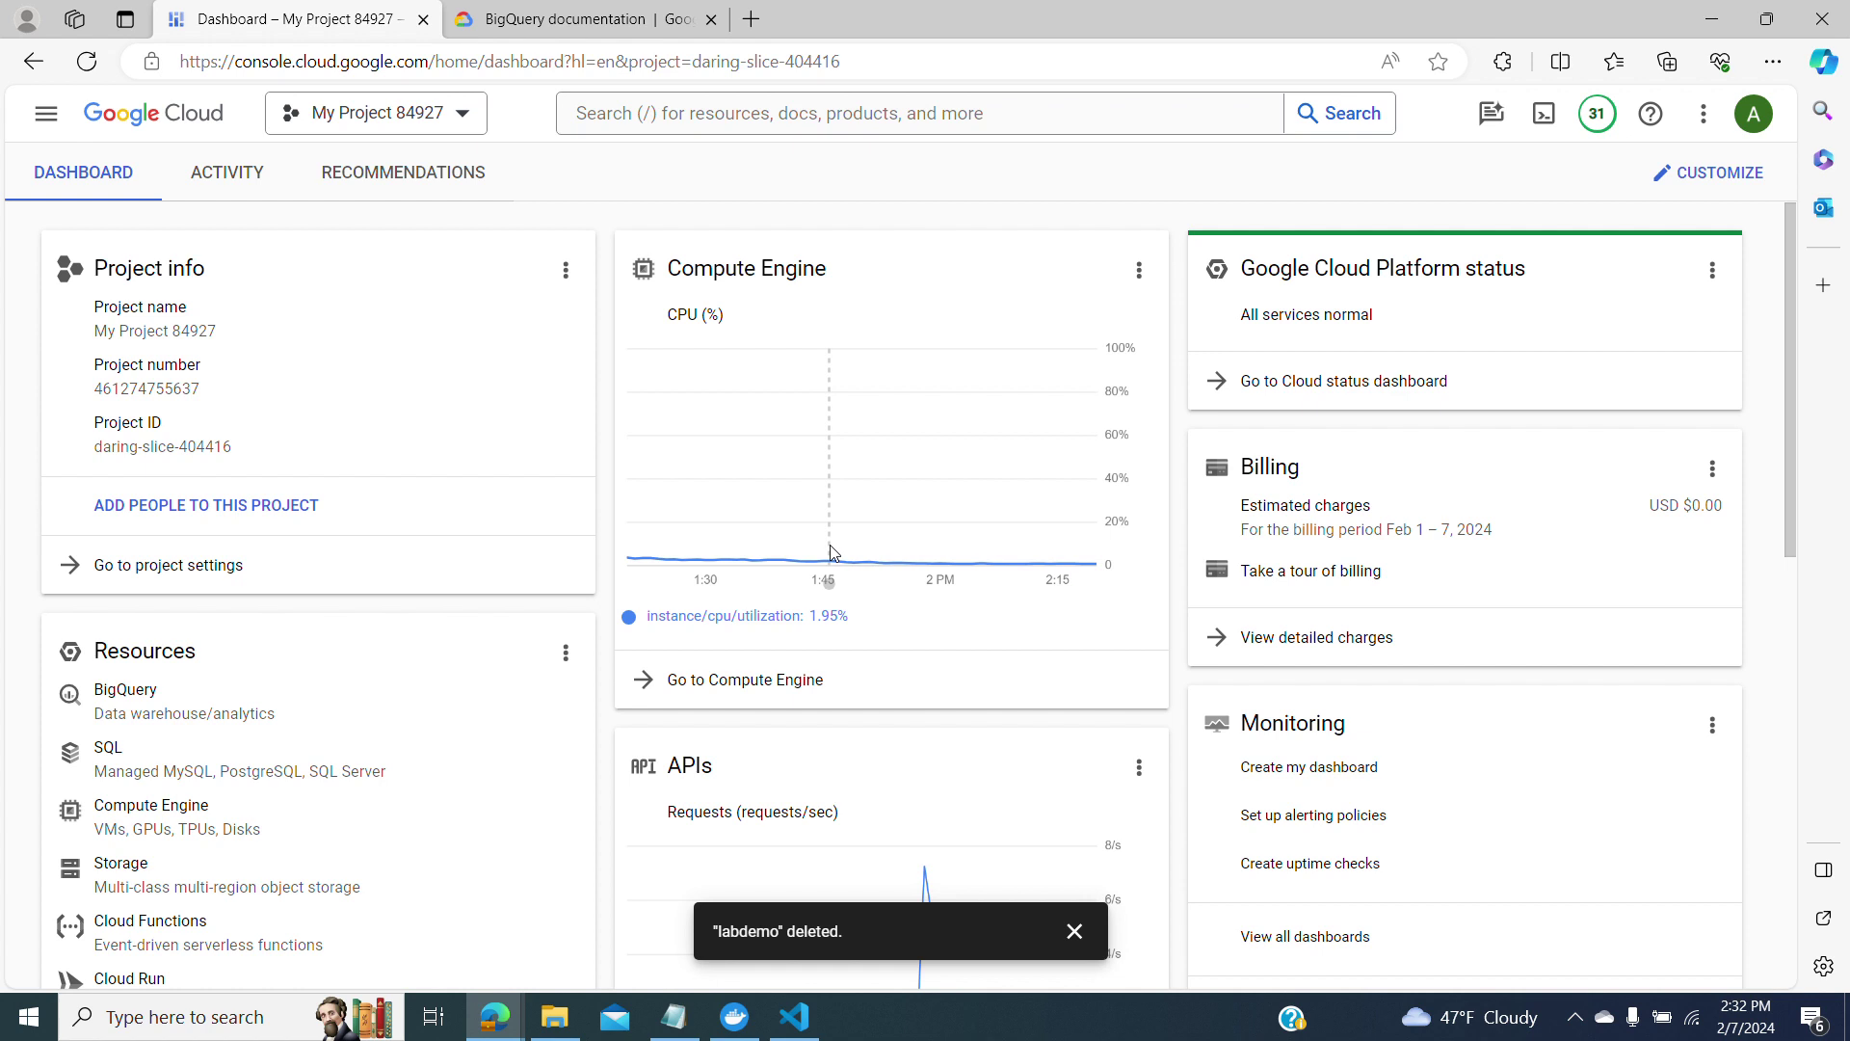
Open BigQuery Studio and view the projects available in the project picker.
left_click(45, 113)
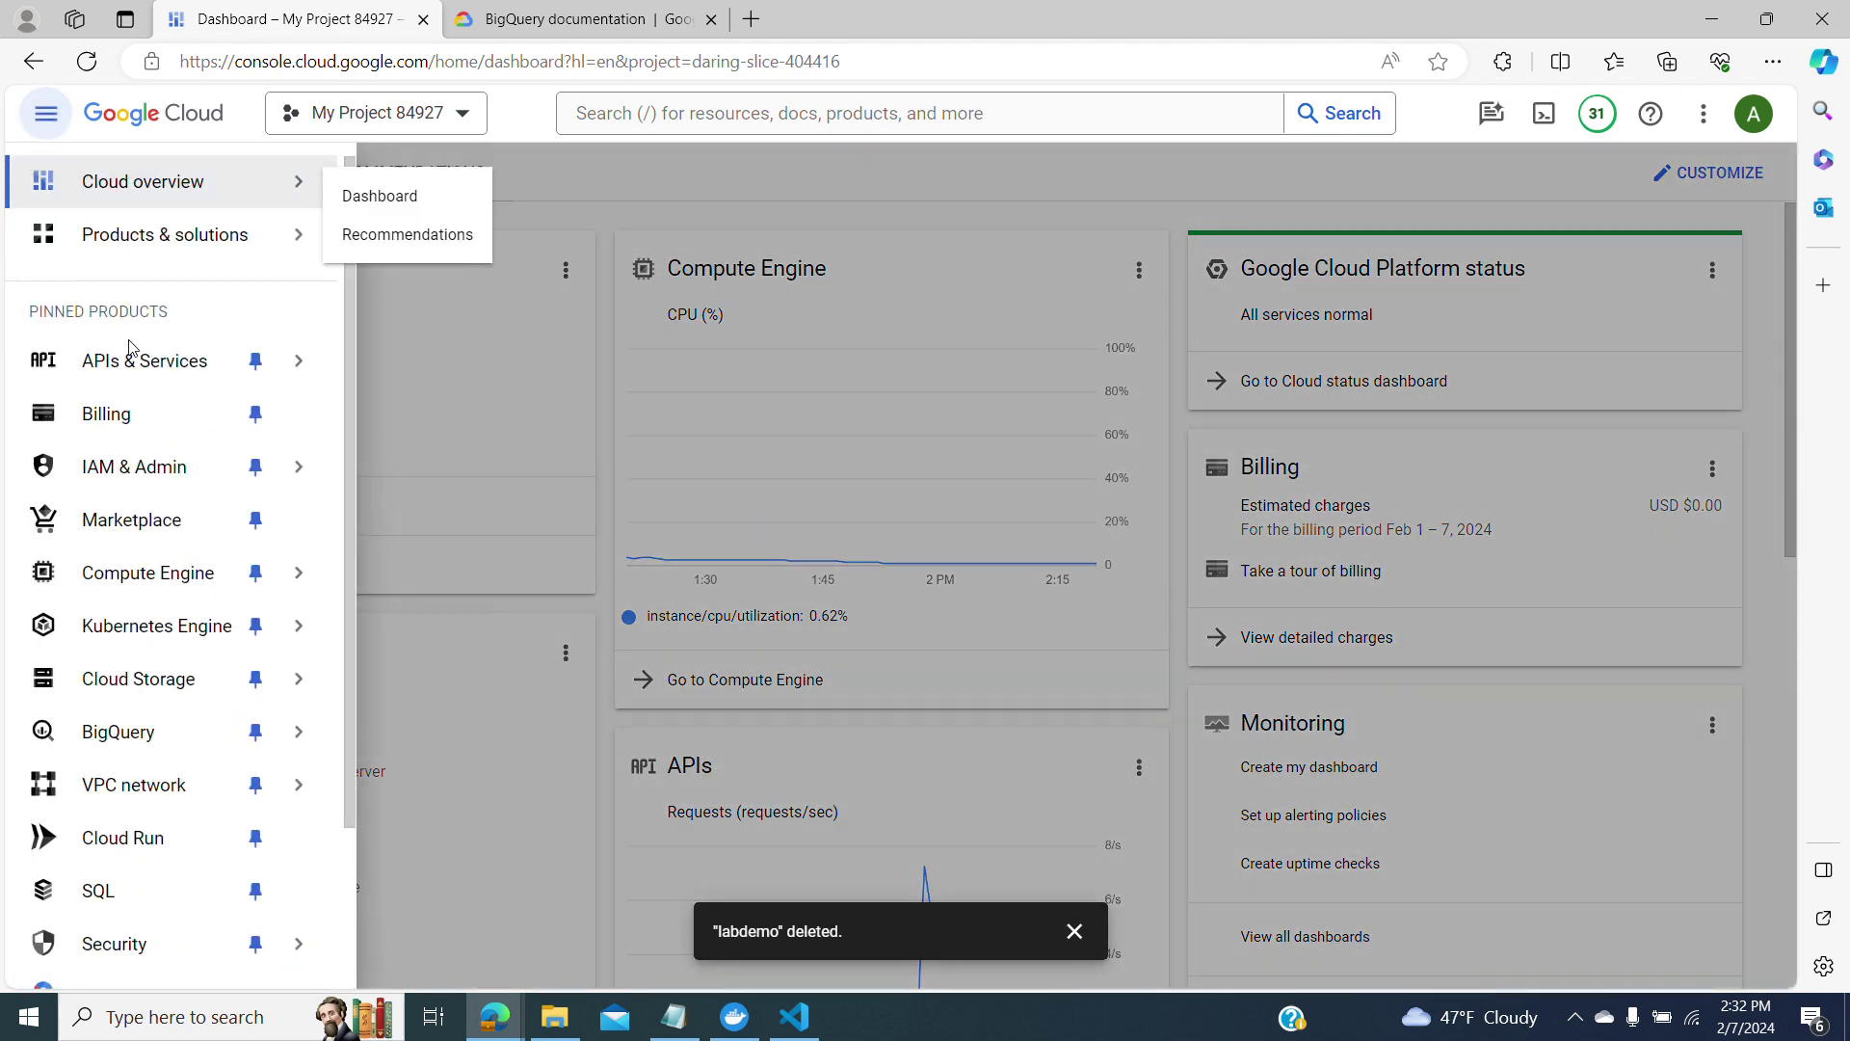
mouse_move(135, 737)
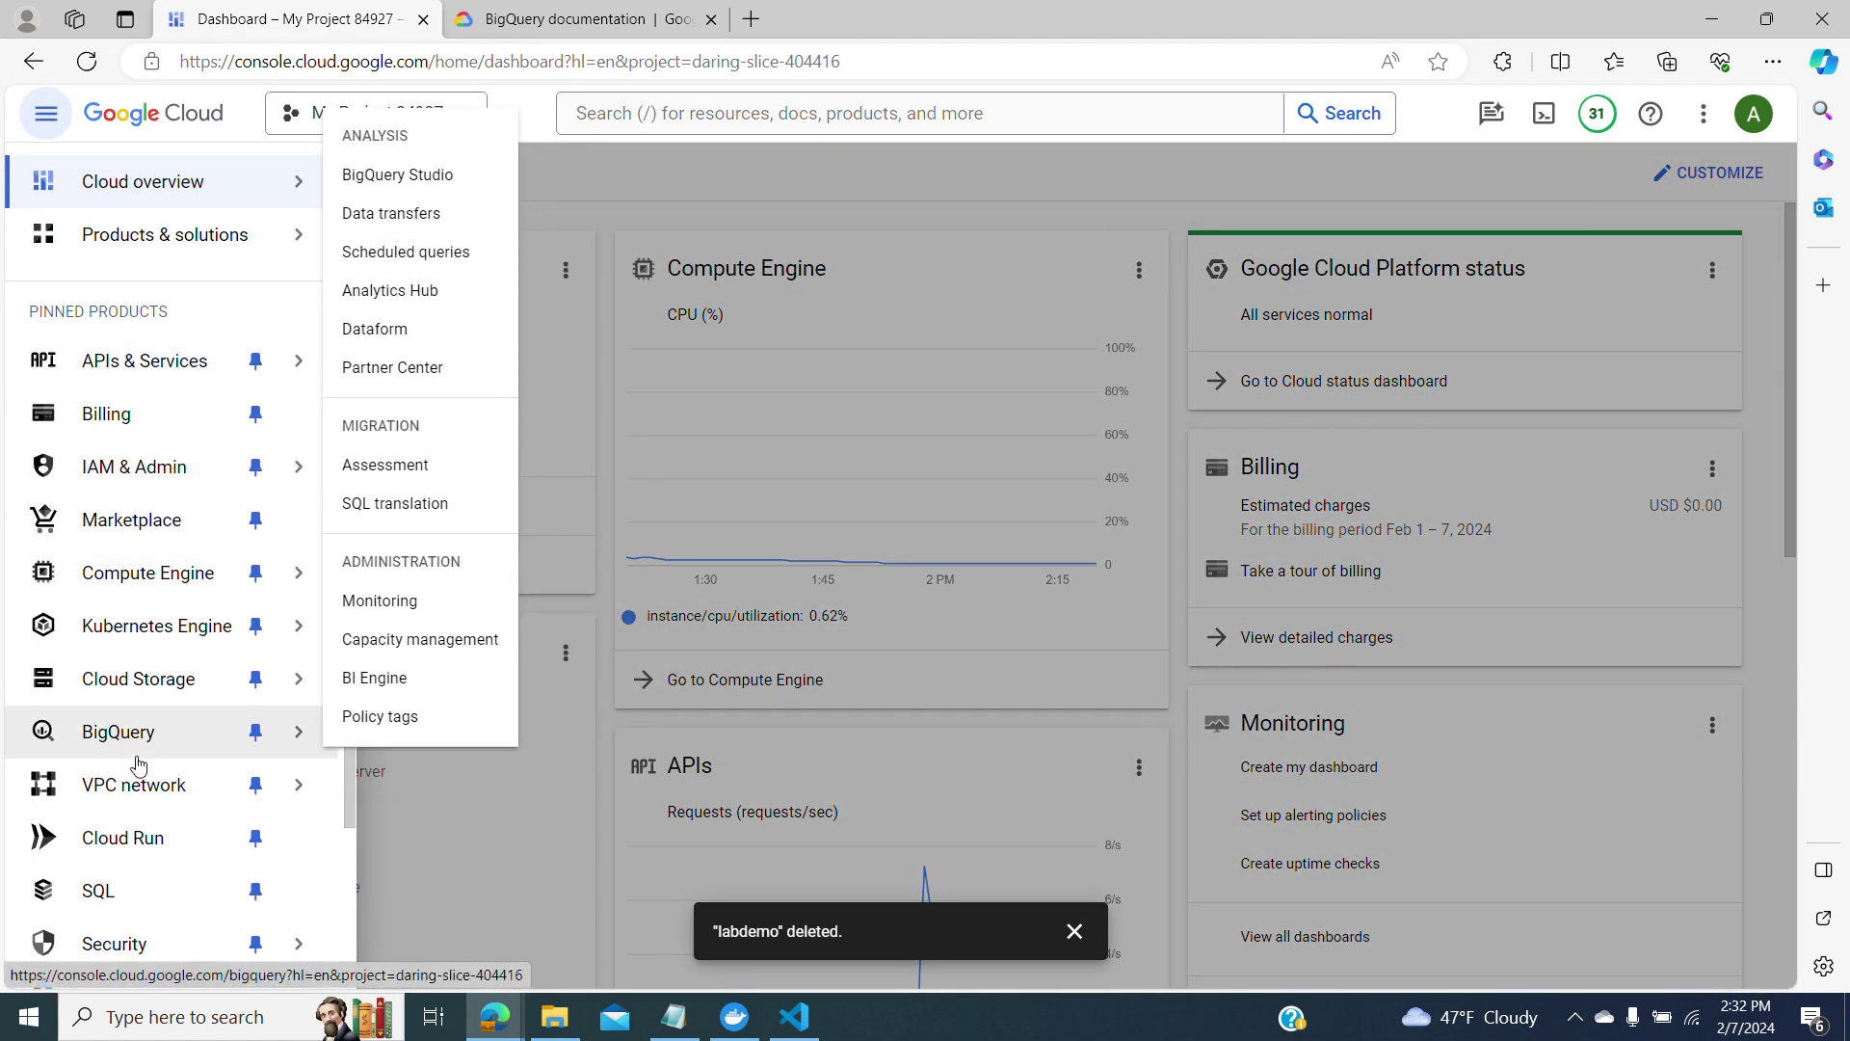
left_click(416, 174)
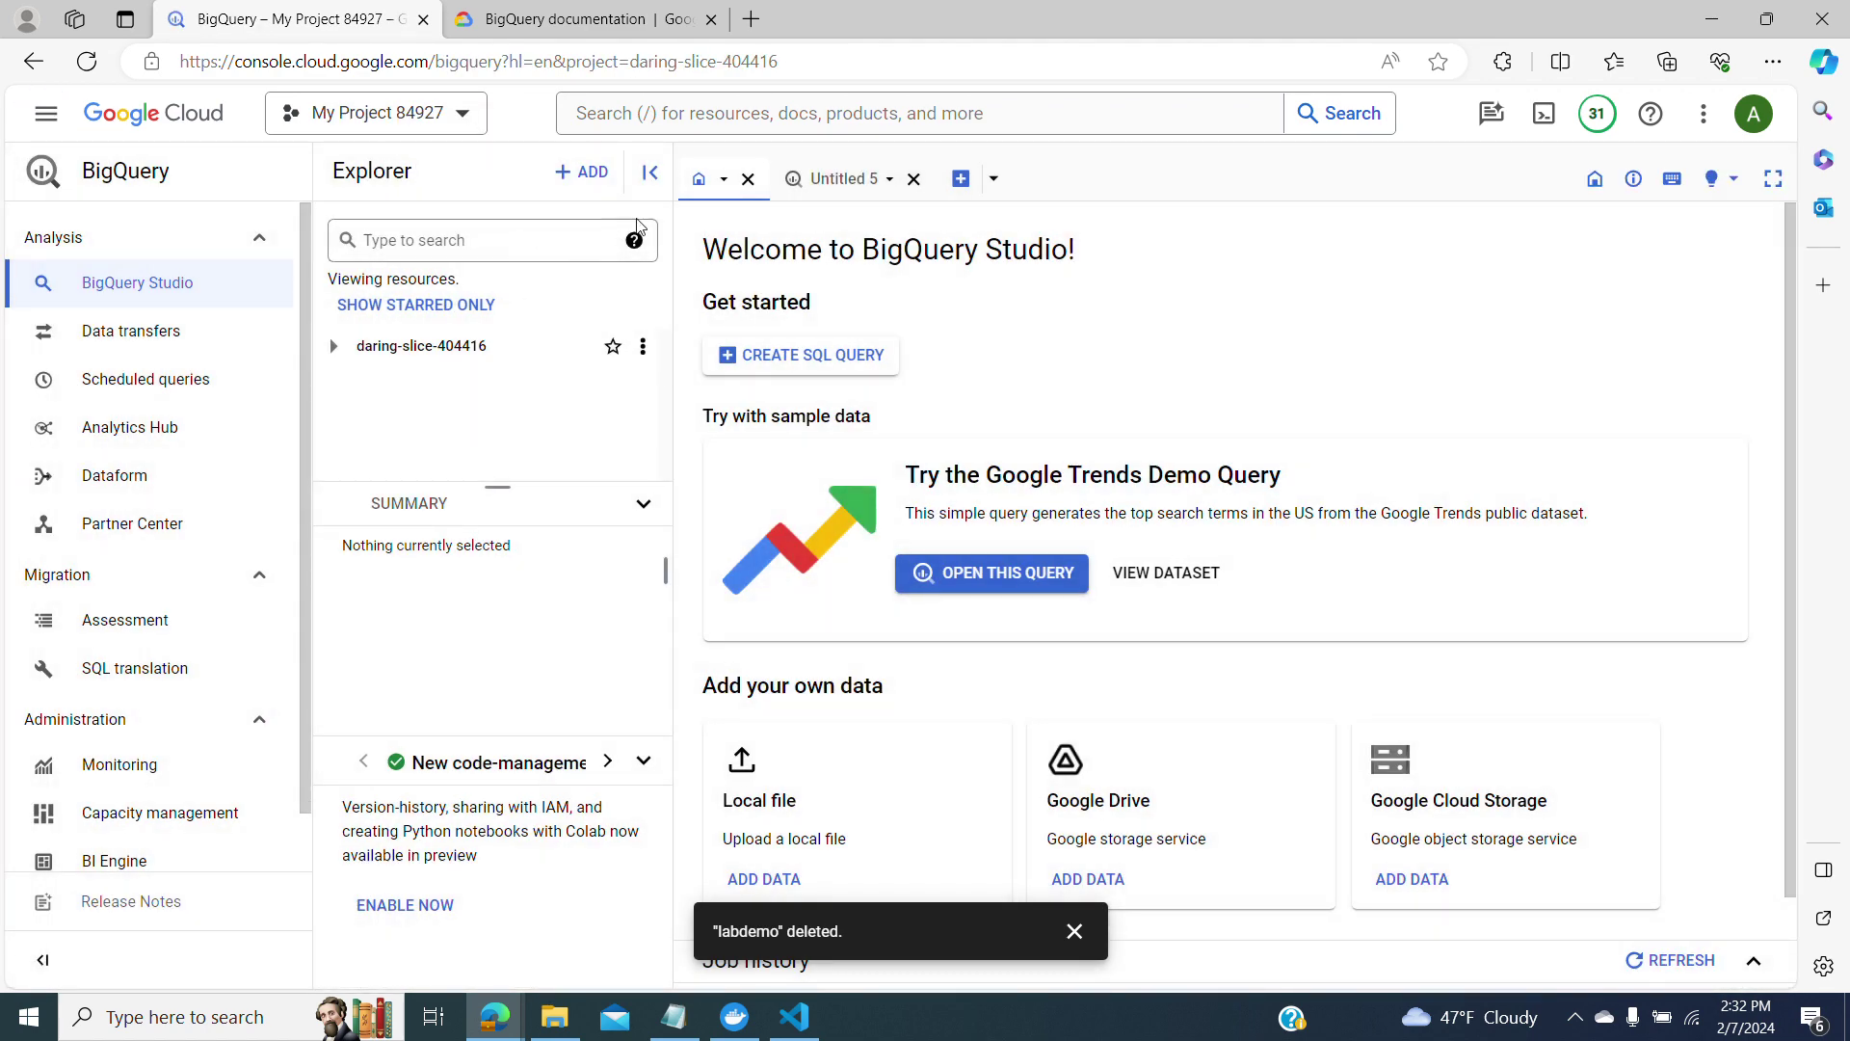
left_click(412, 112)
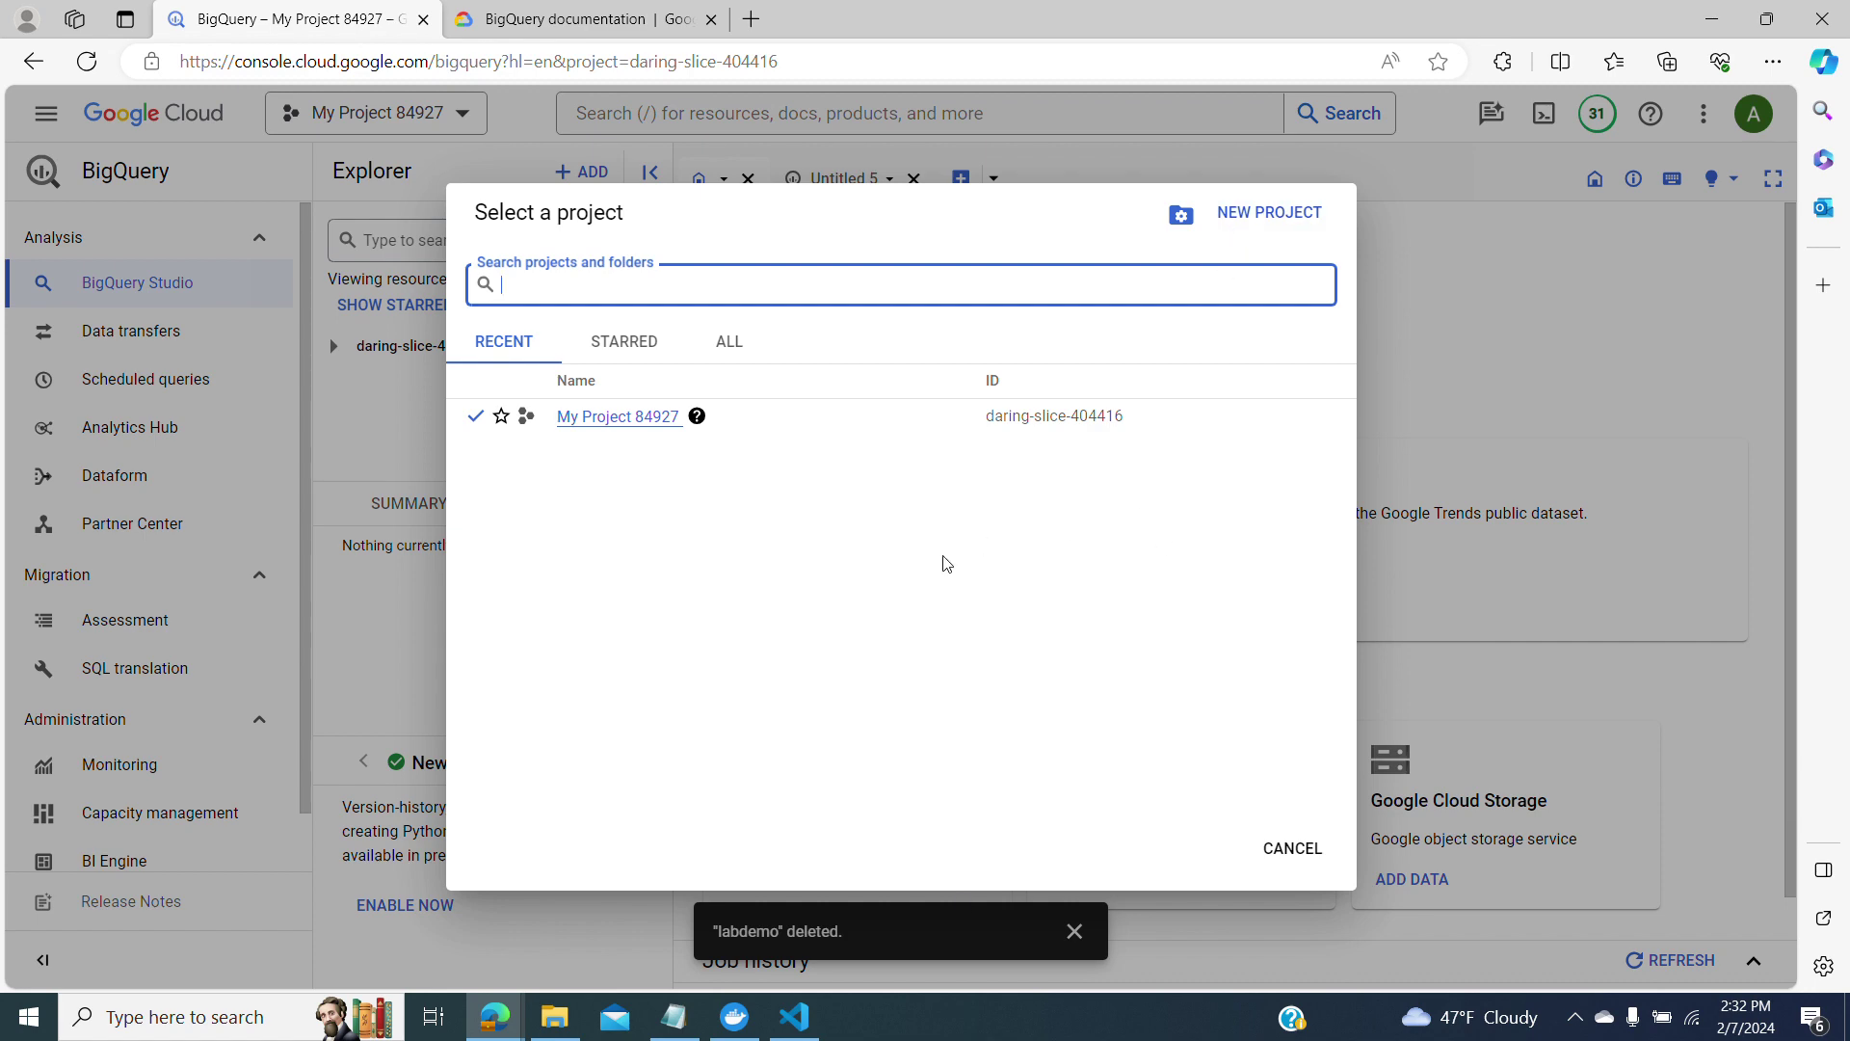
left_click(1274, 861)
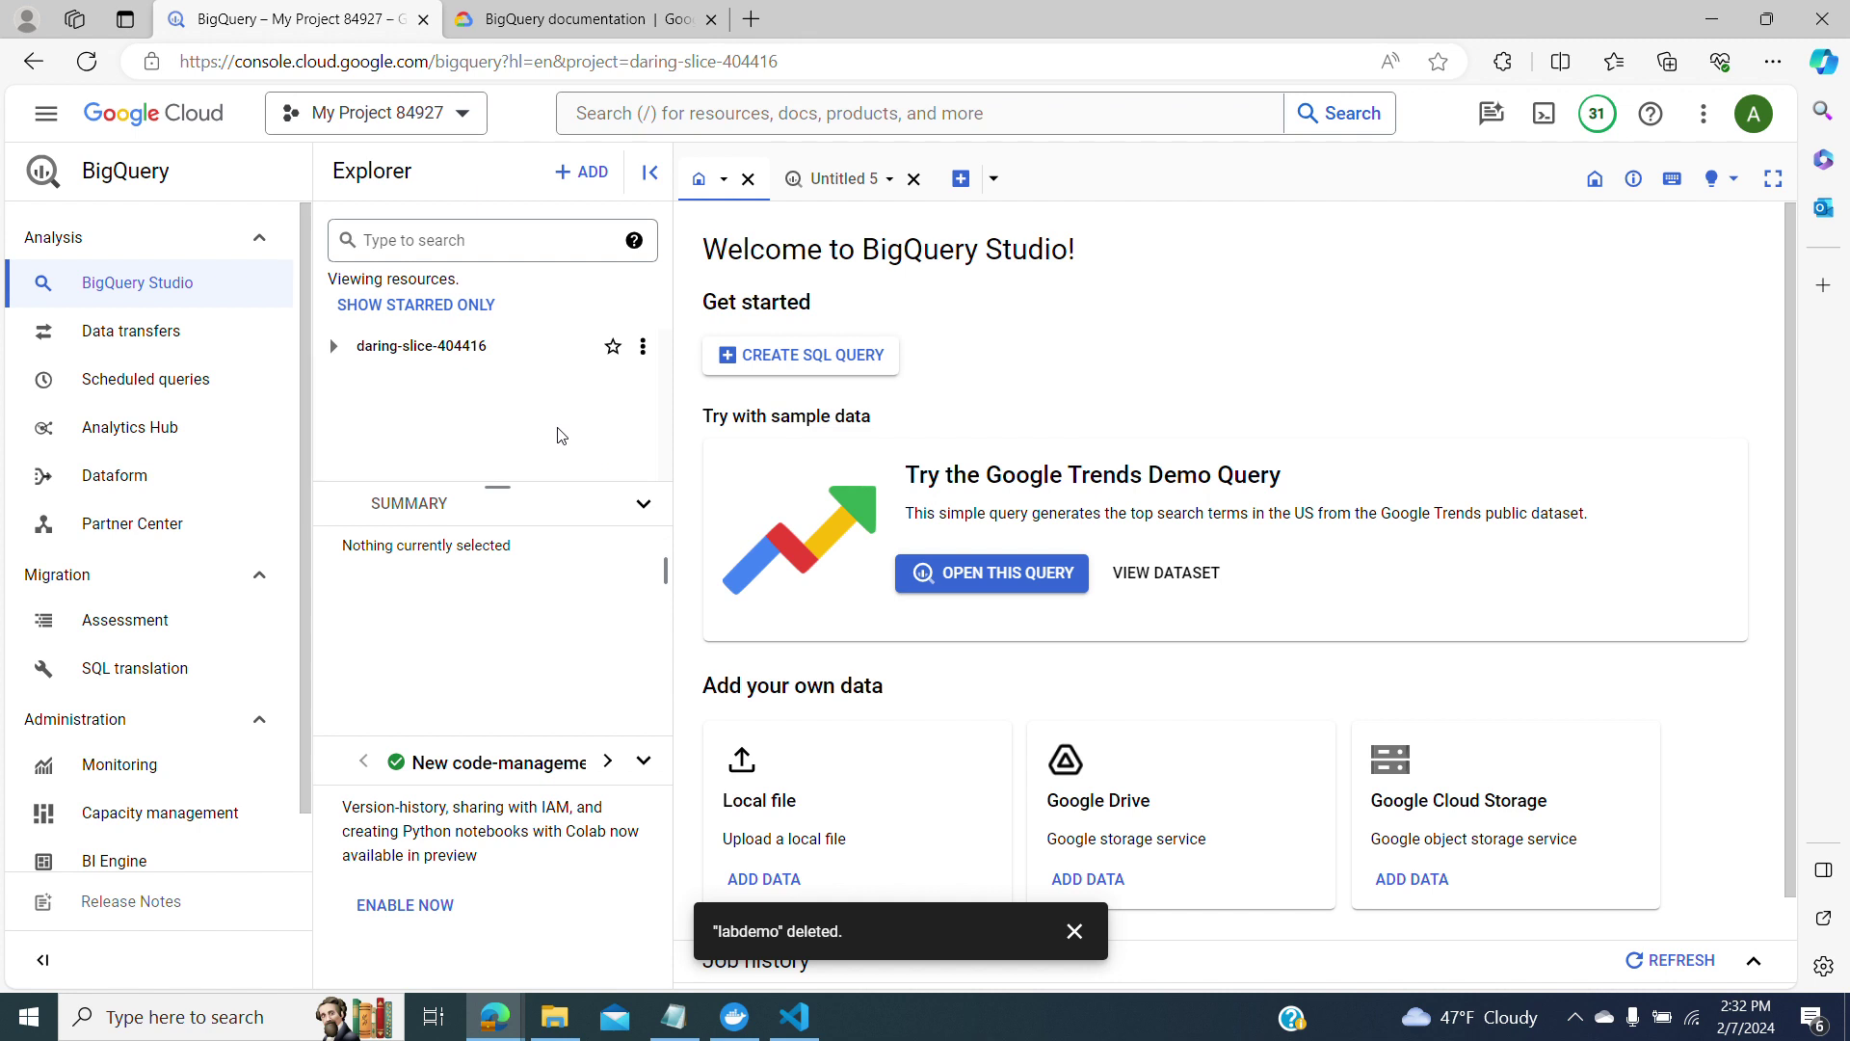
Start a new dataset in project daring-slice-404416 and set its dataset ID to detademolab.
left_click(644, 350)
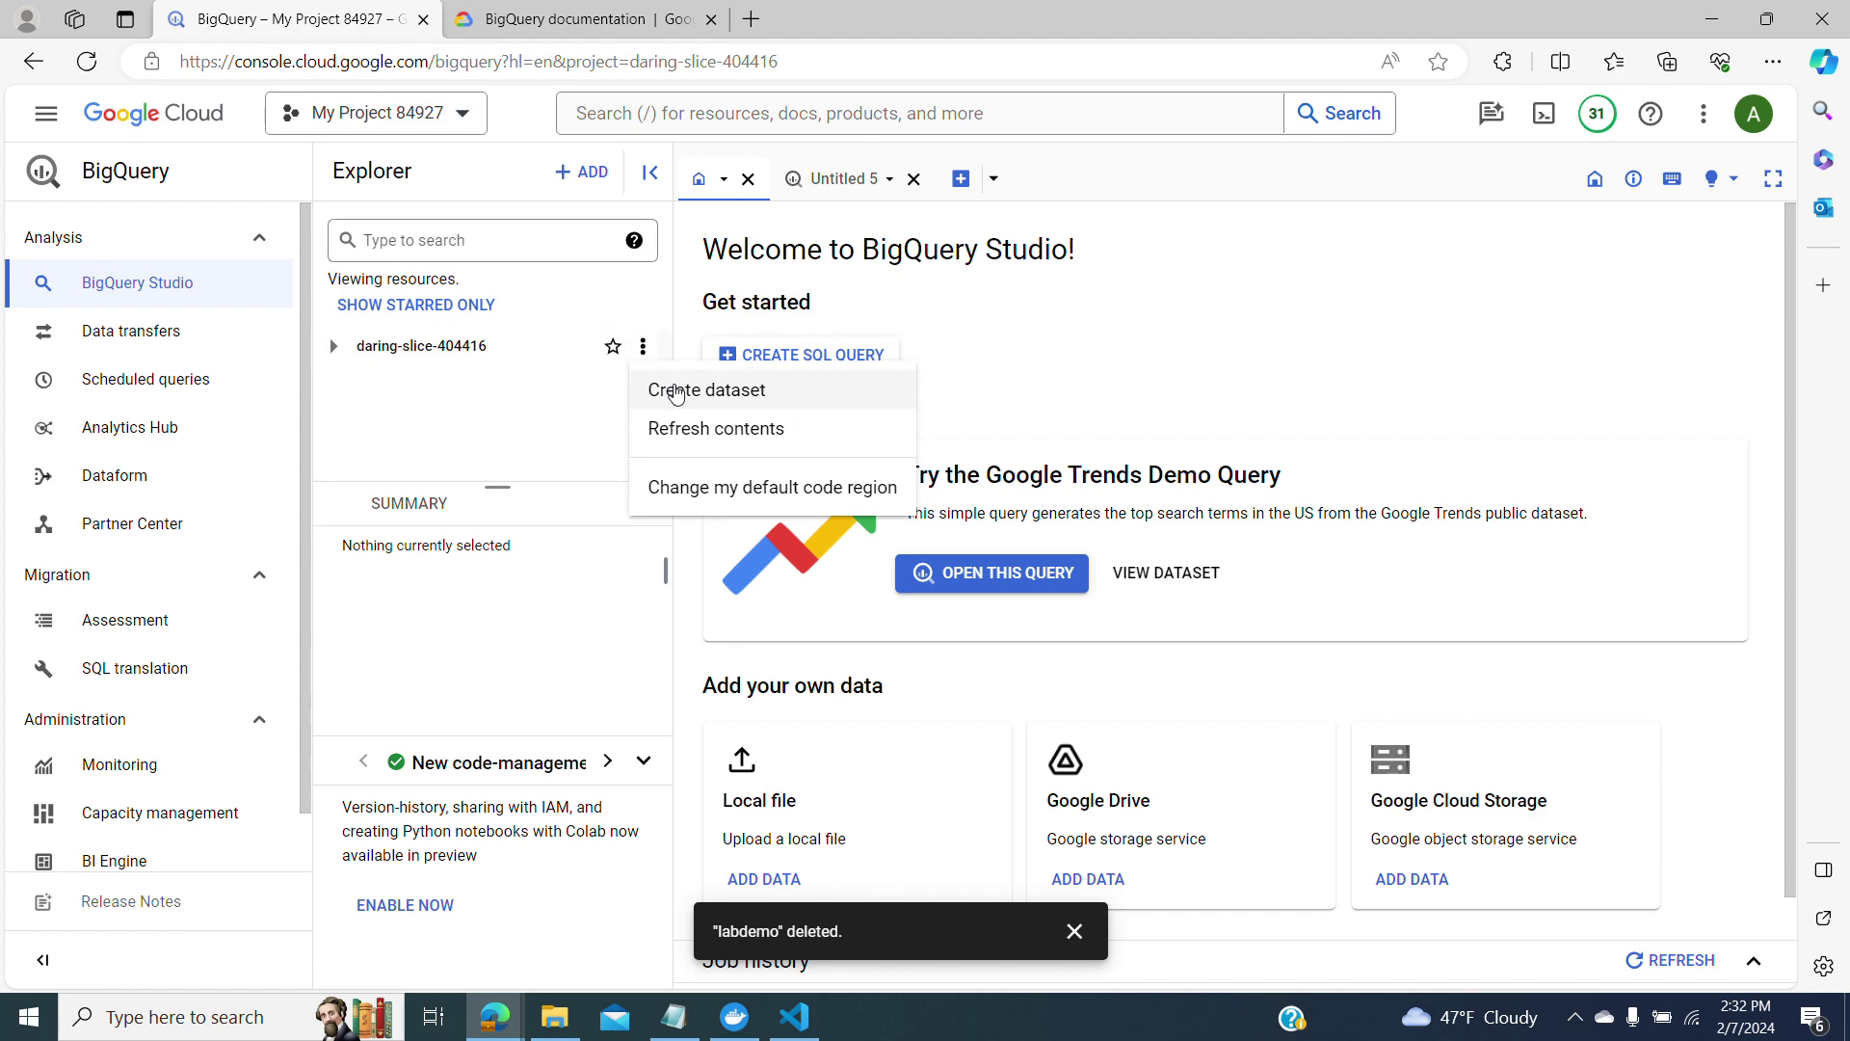
left_click(674, 389)
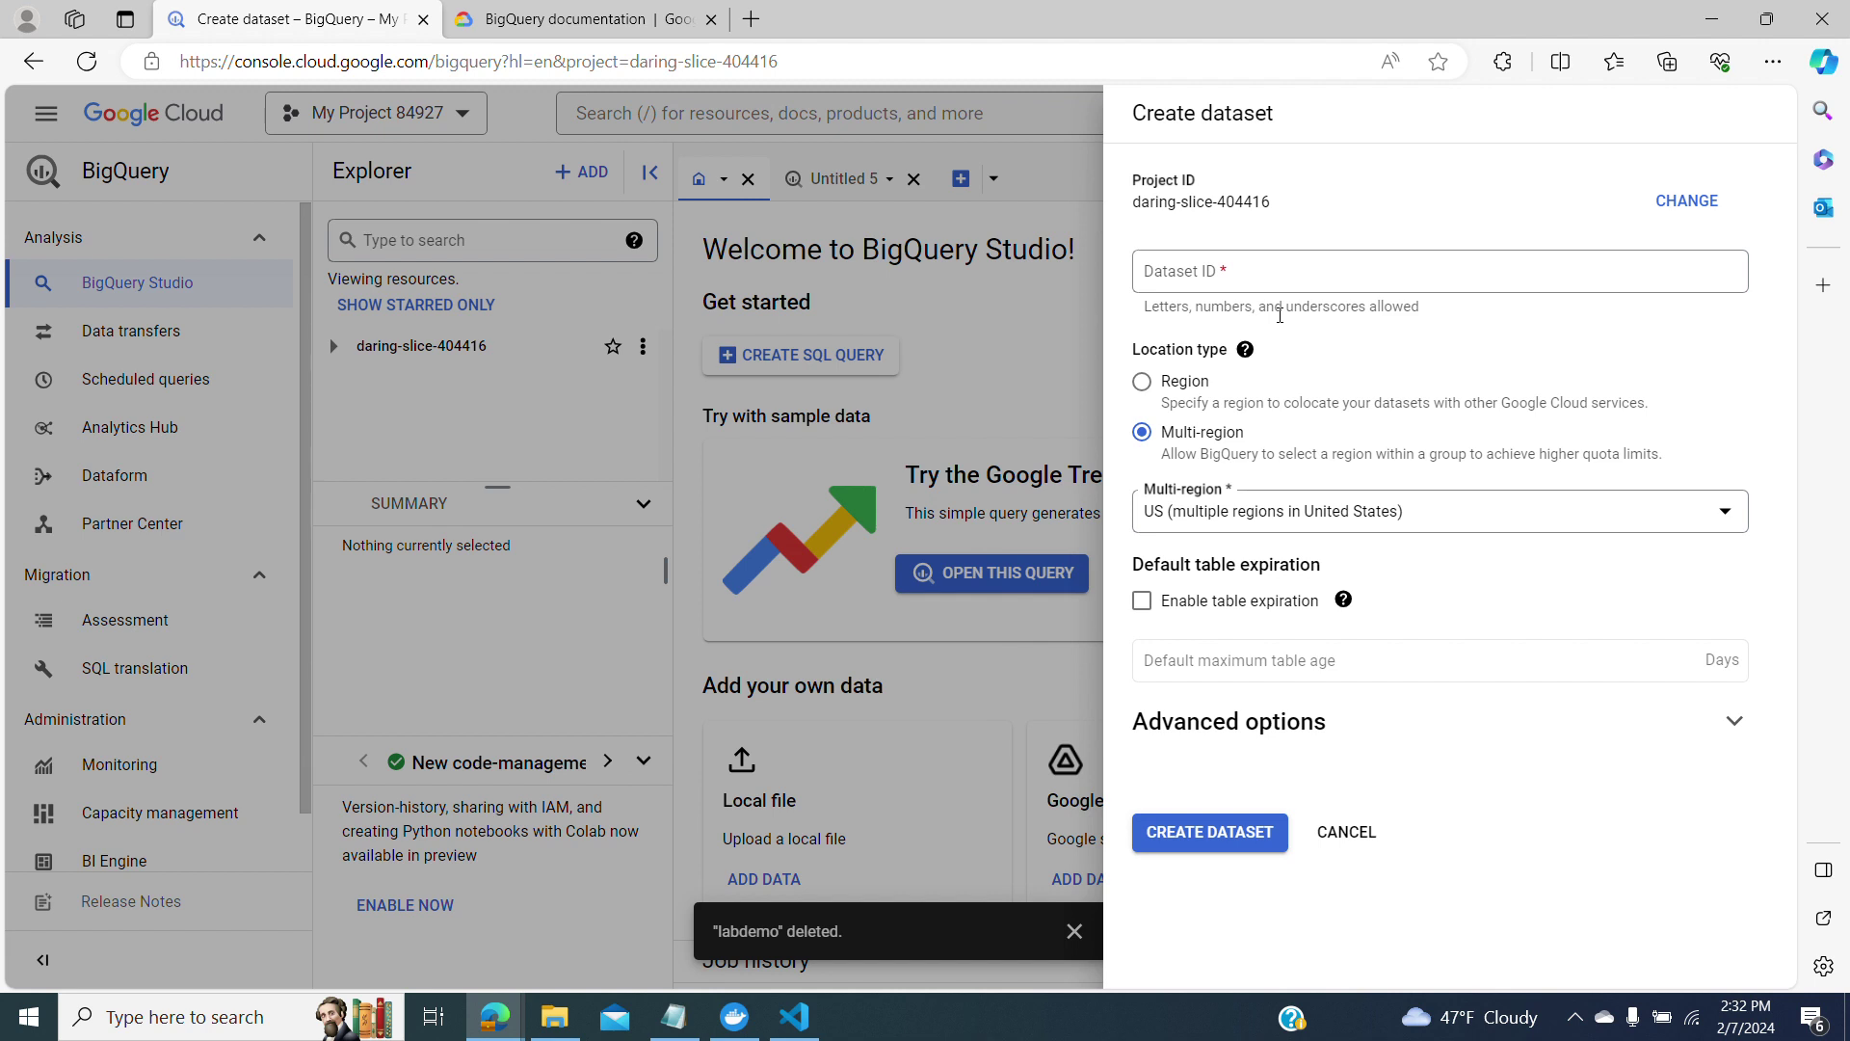
left_click(1224, 277)
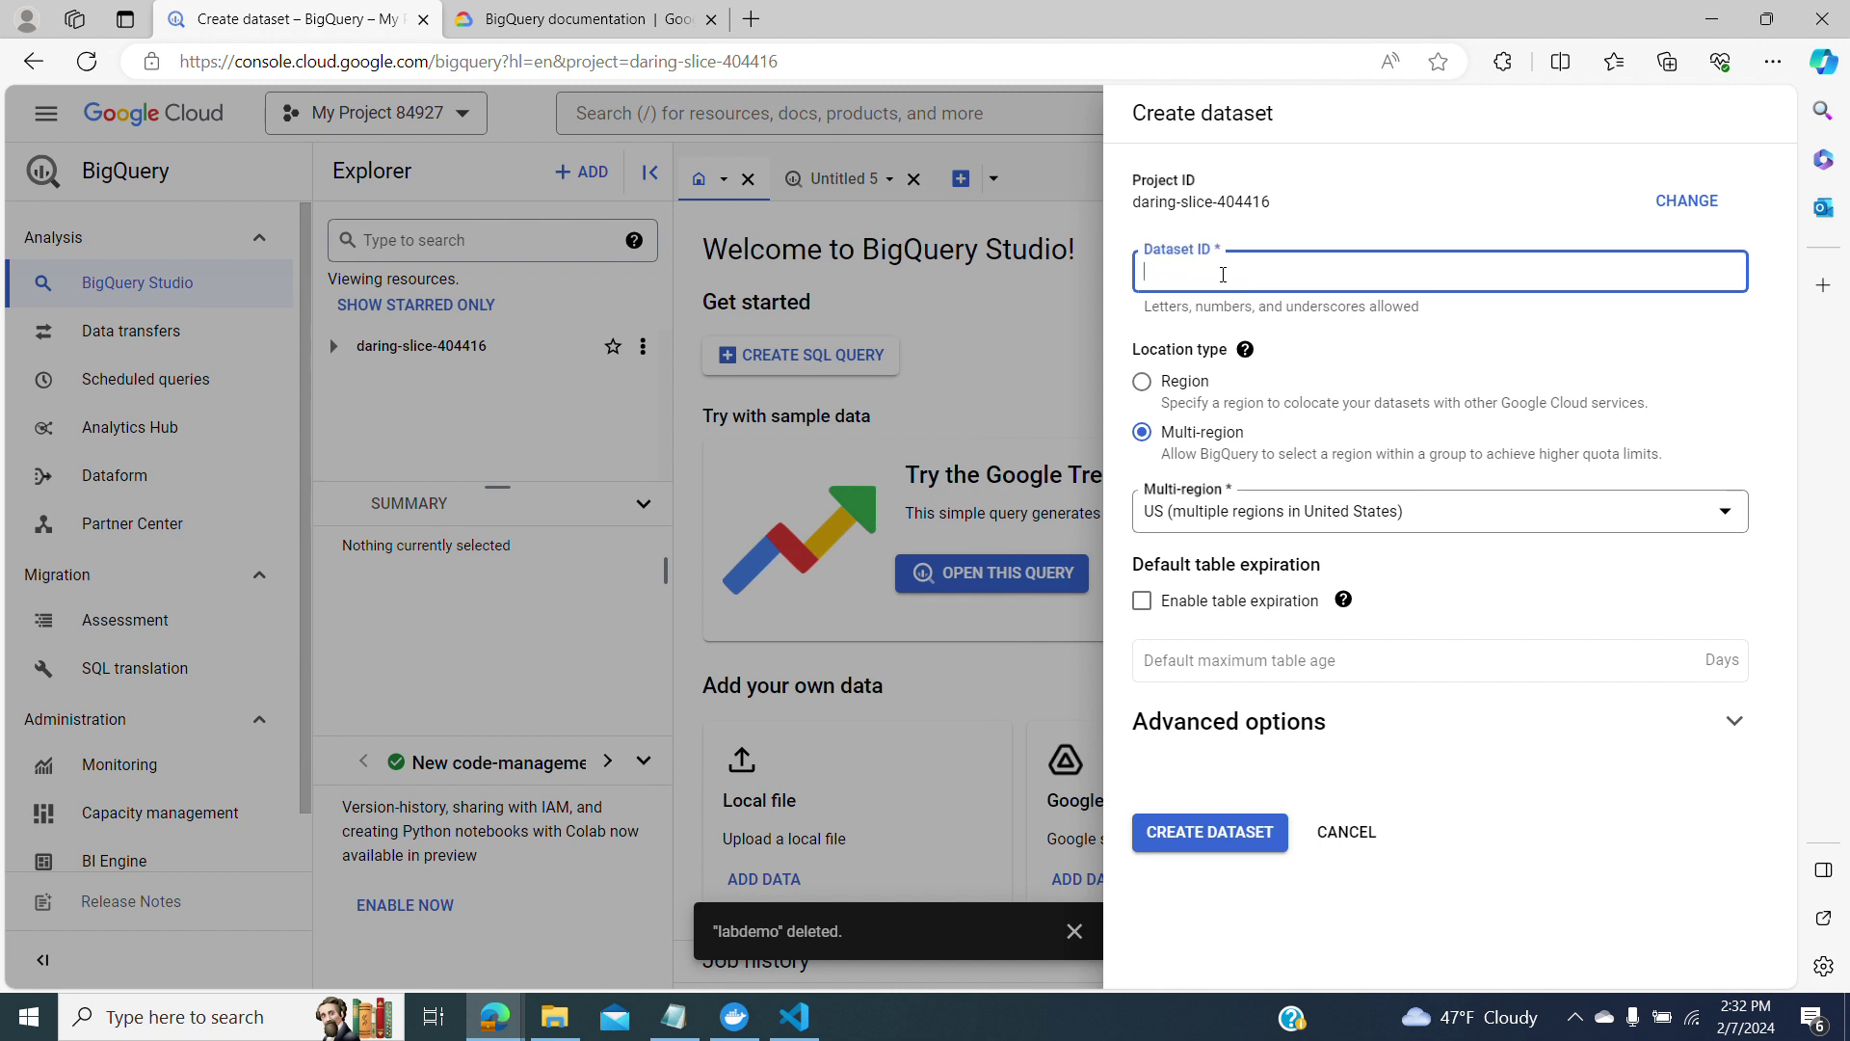
type("data")
key("BackSpace")
key("BackSpace")
key("BackSpace")
key("BackSpace")
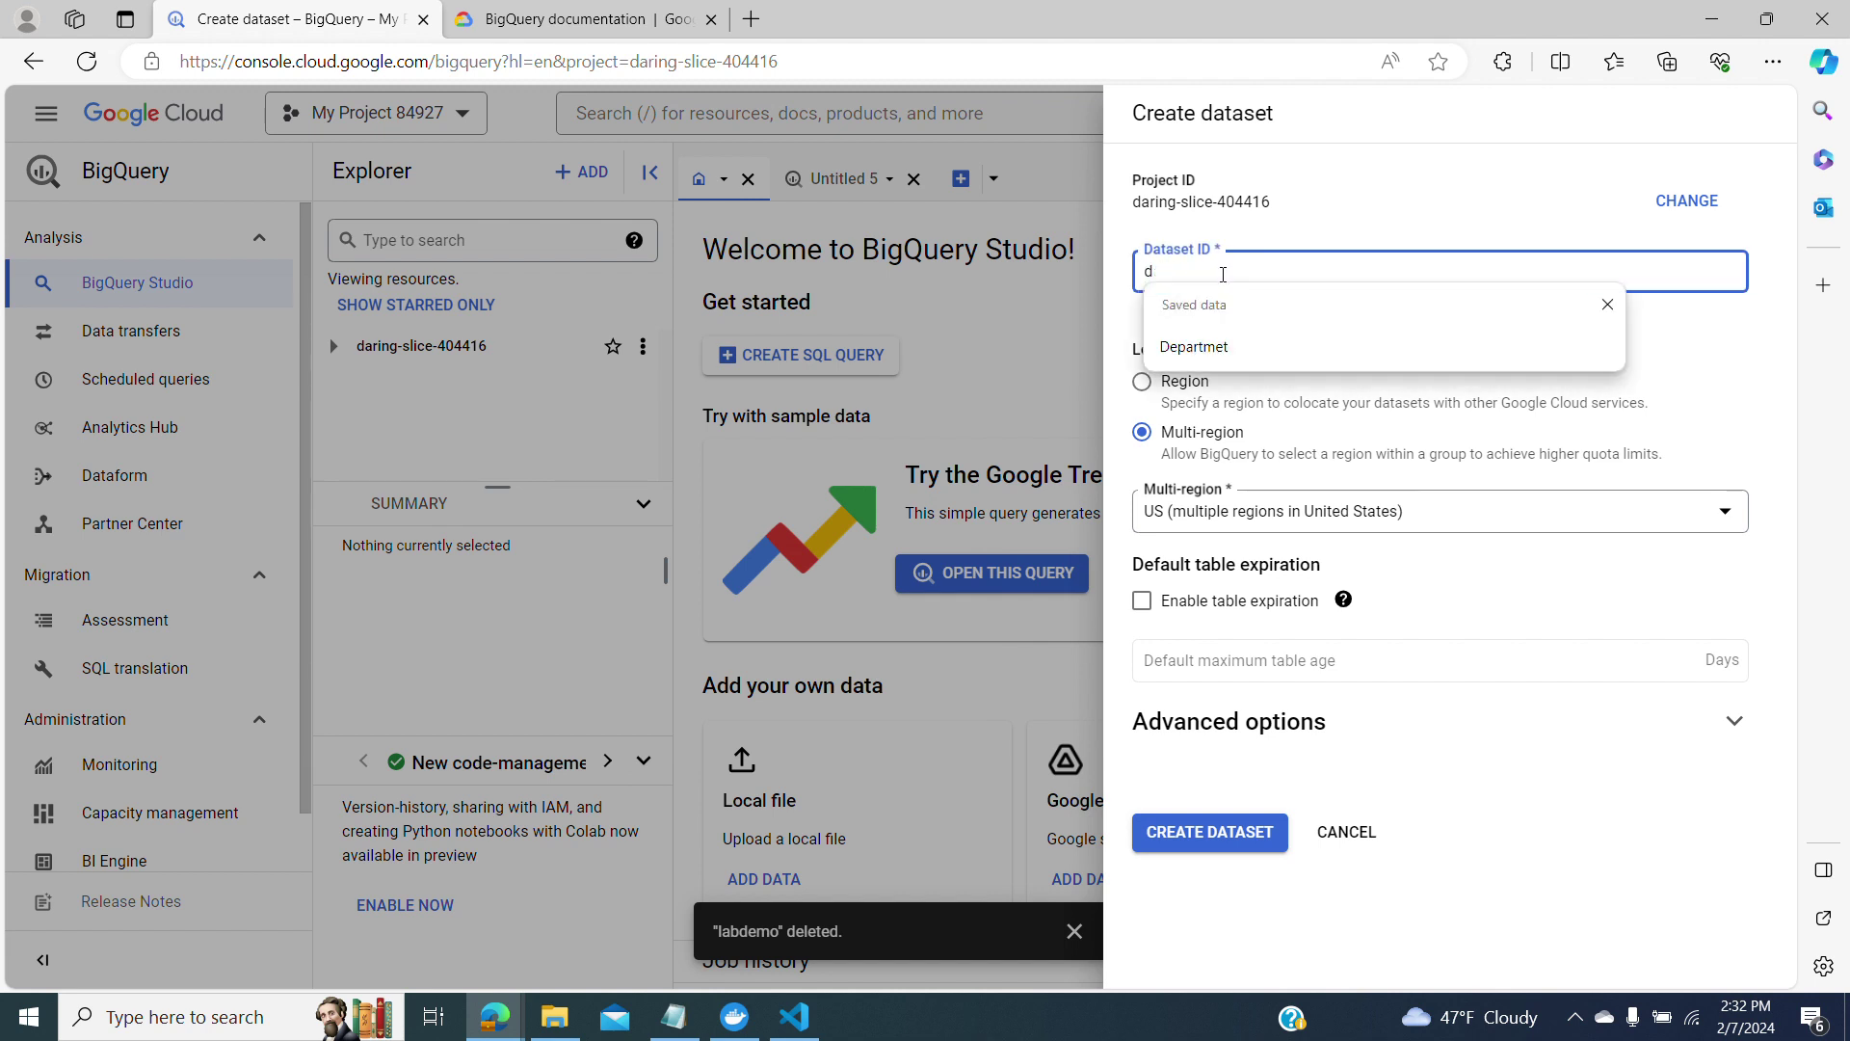
type("deta")
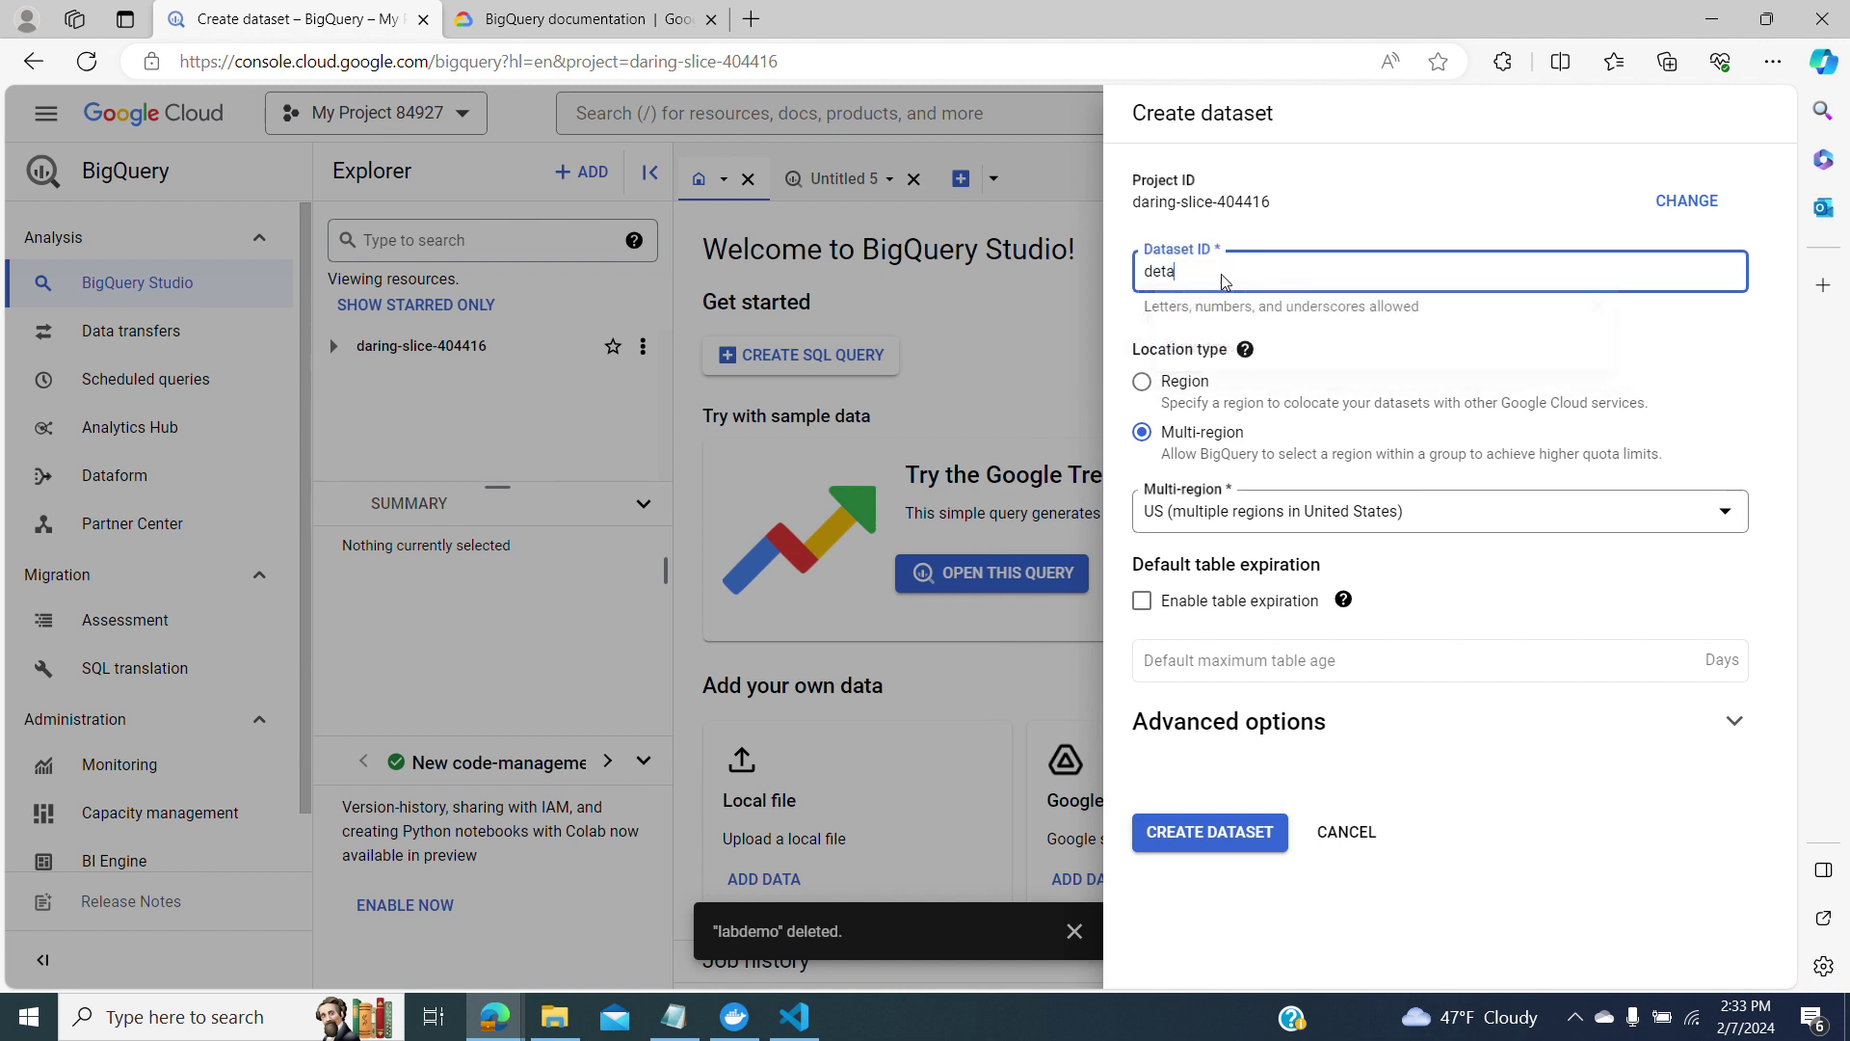
type("demolab")
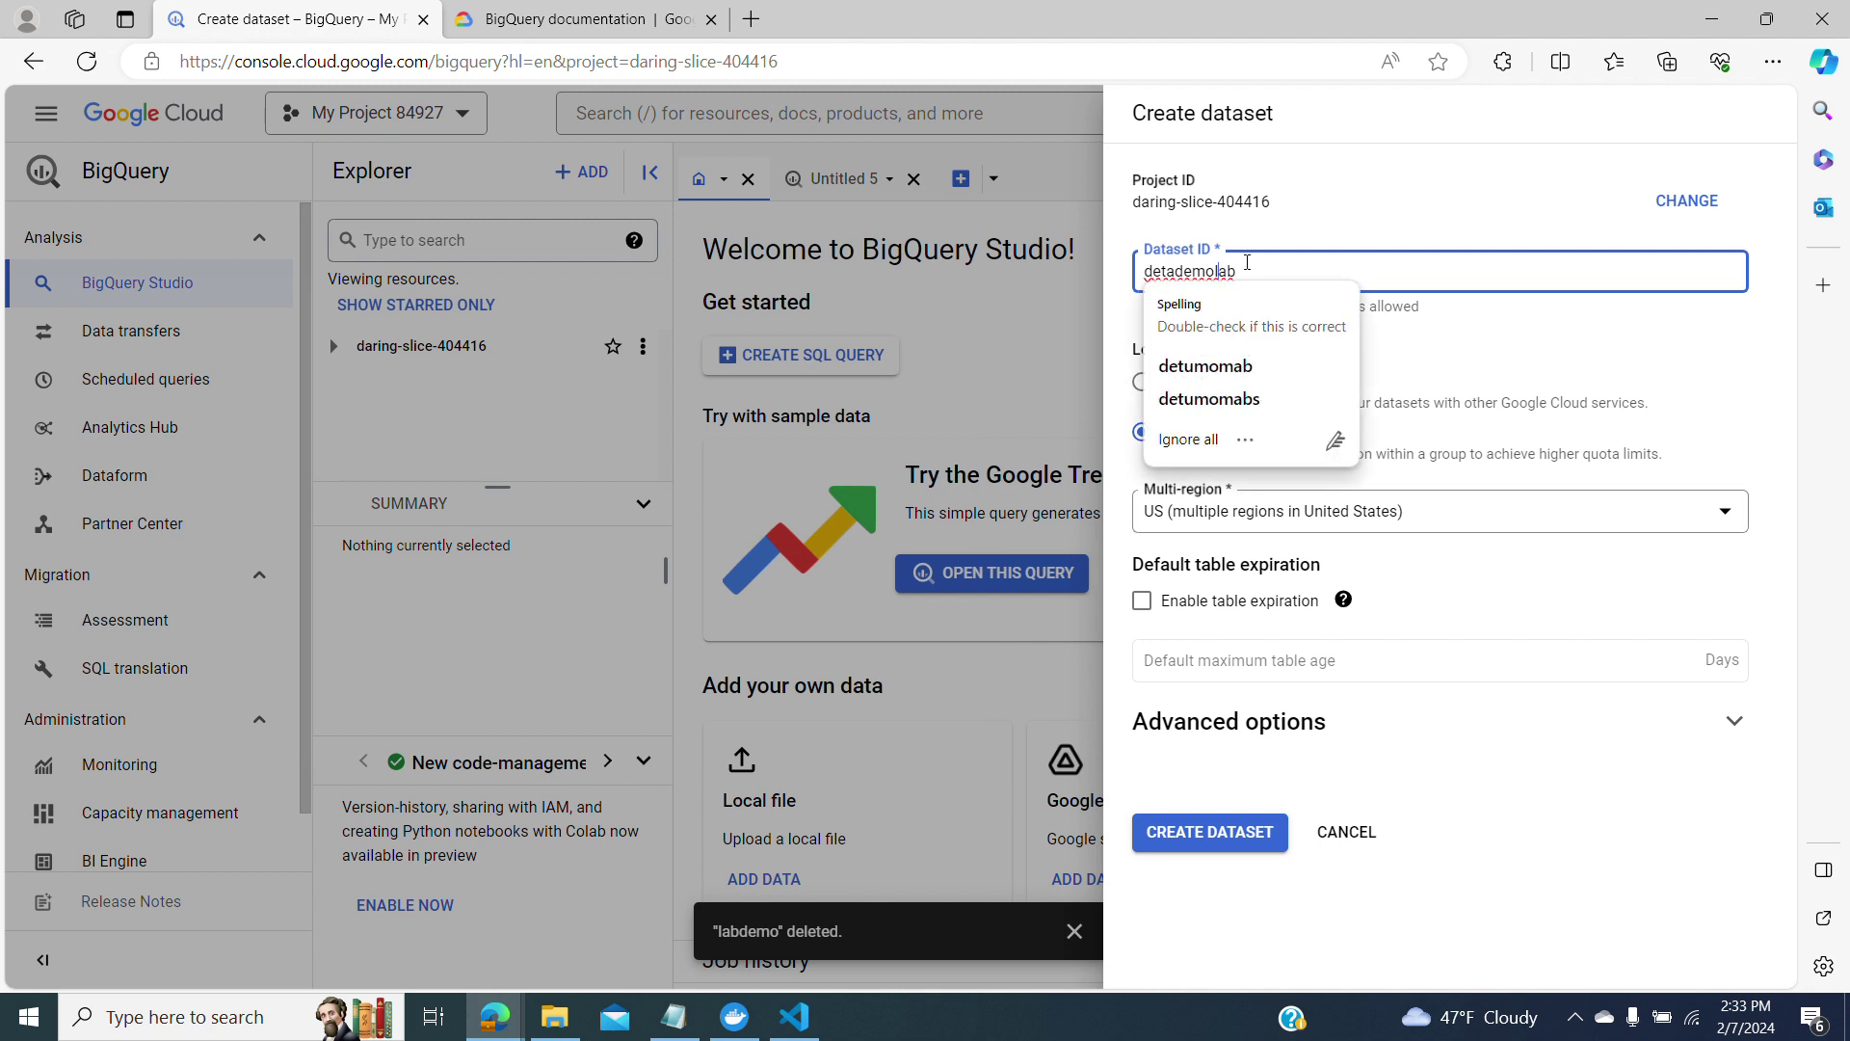
left_click(1424, 304)
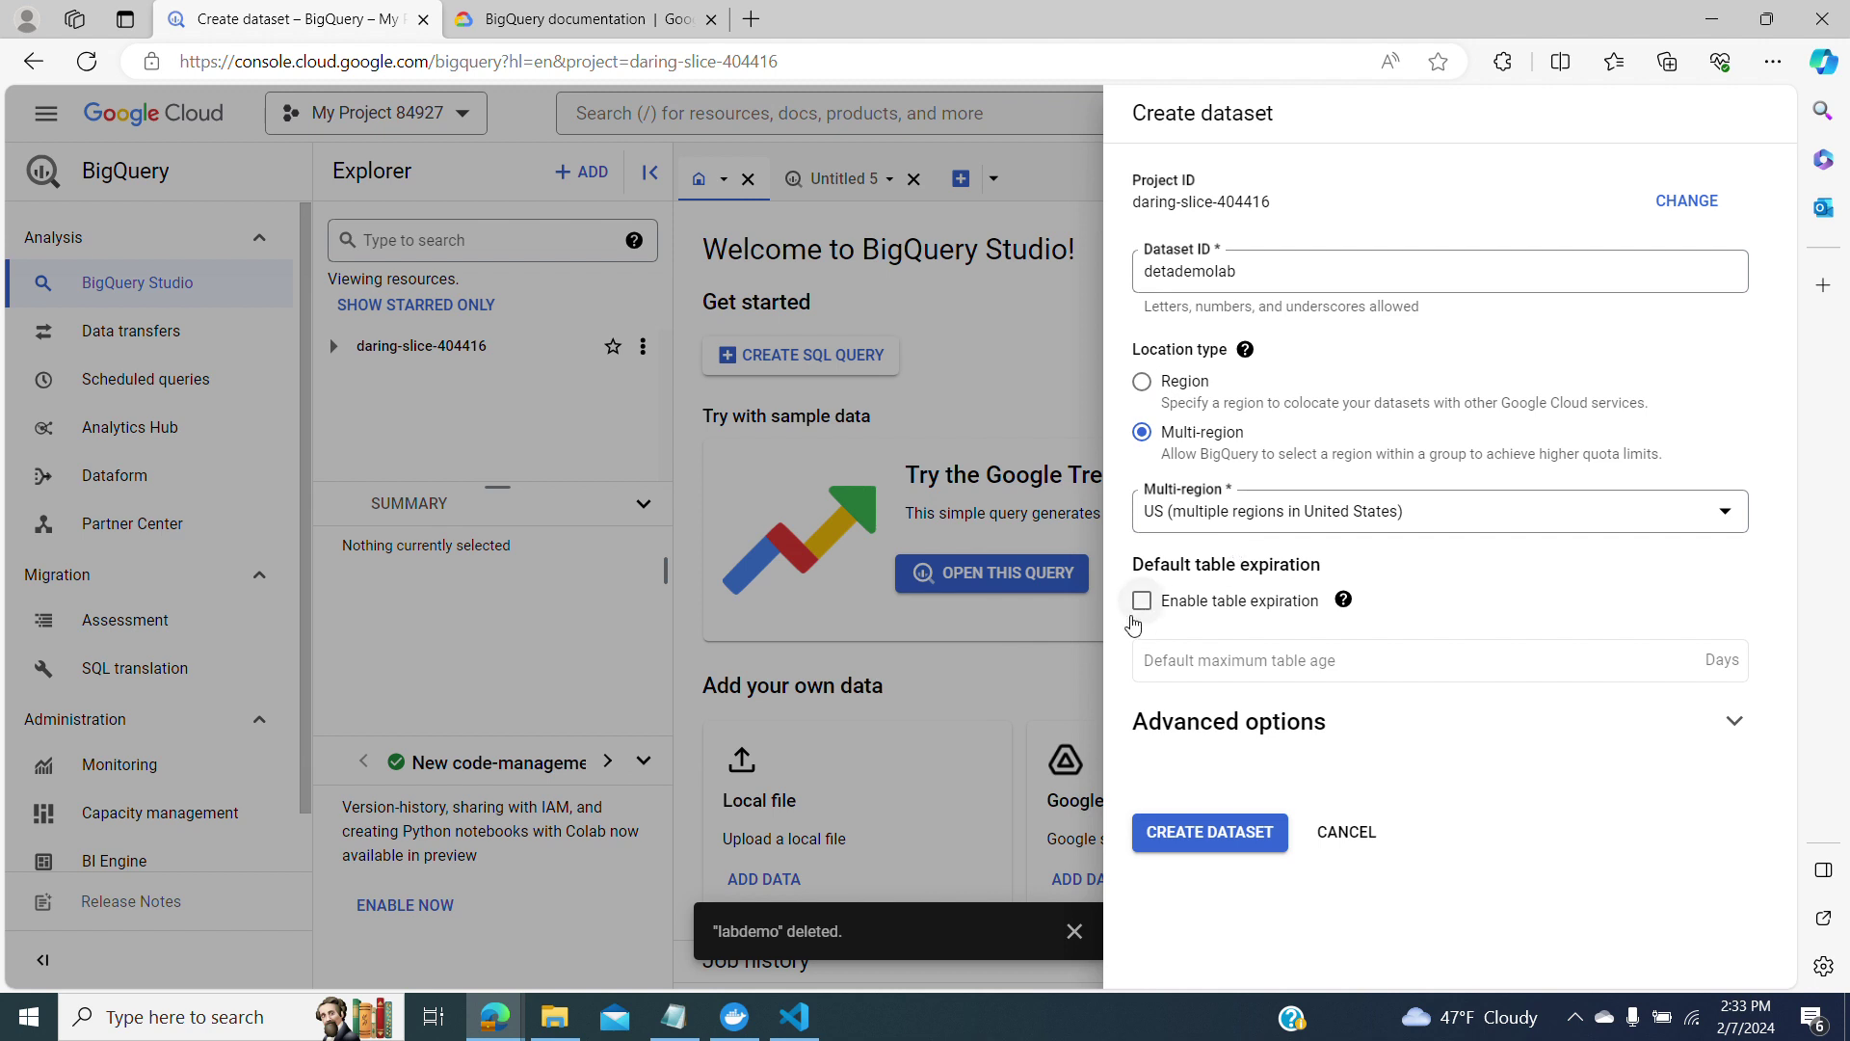
mouse_move(1347, 599)
left_click(1142, 600)
left_click(1188, 670)
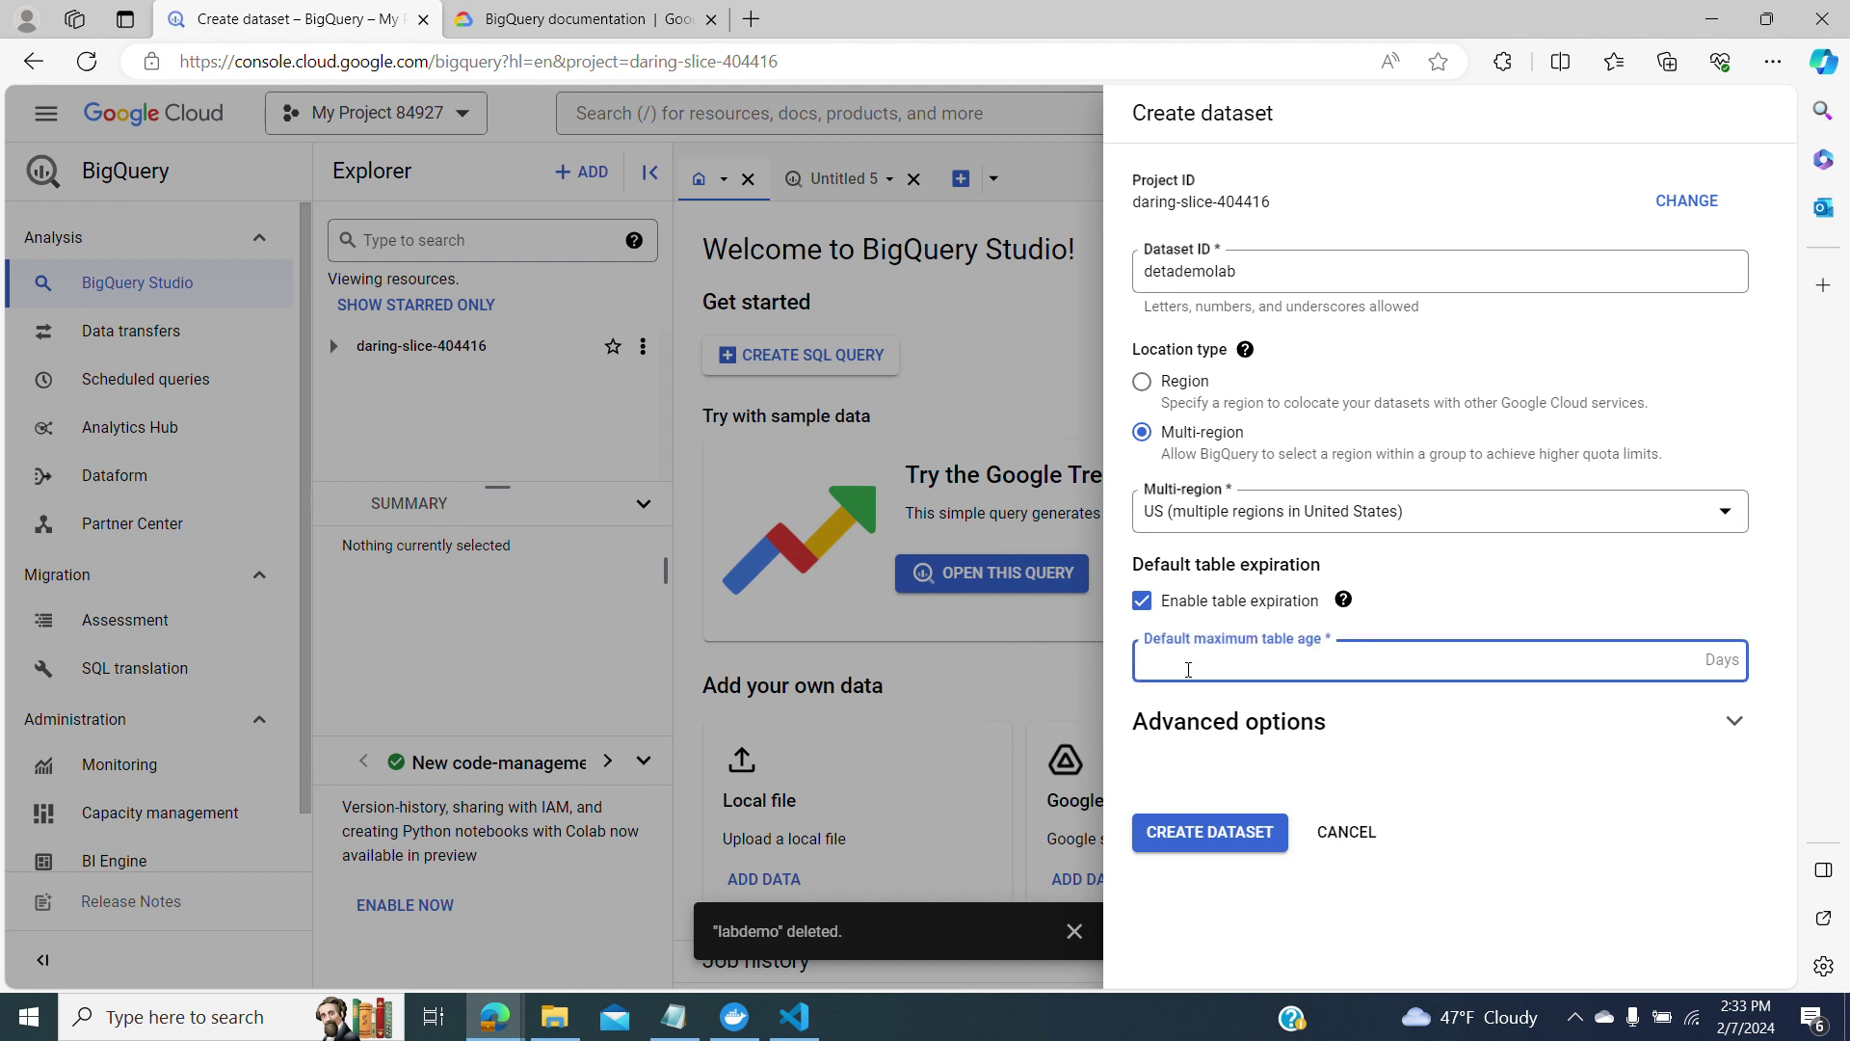
type("5")
key("BackSpace")
left_click(1143, 601)
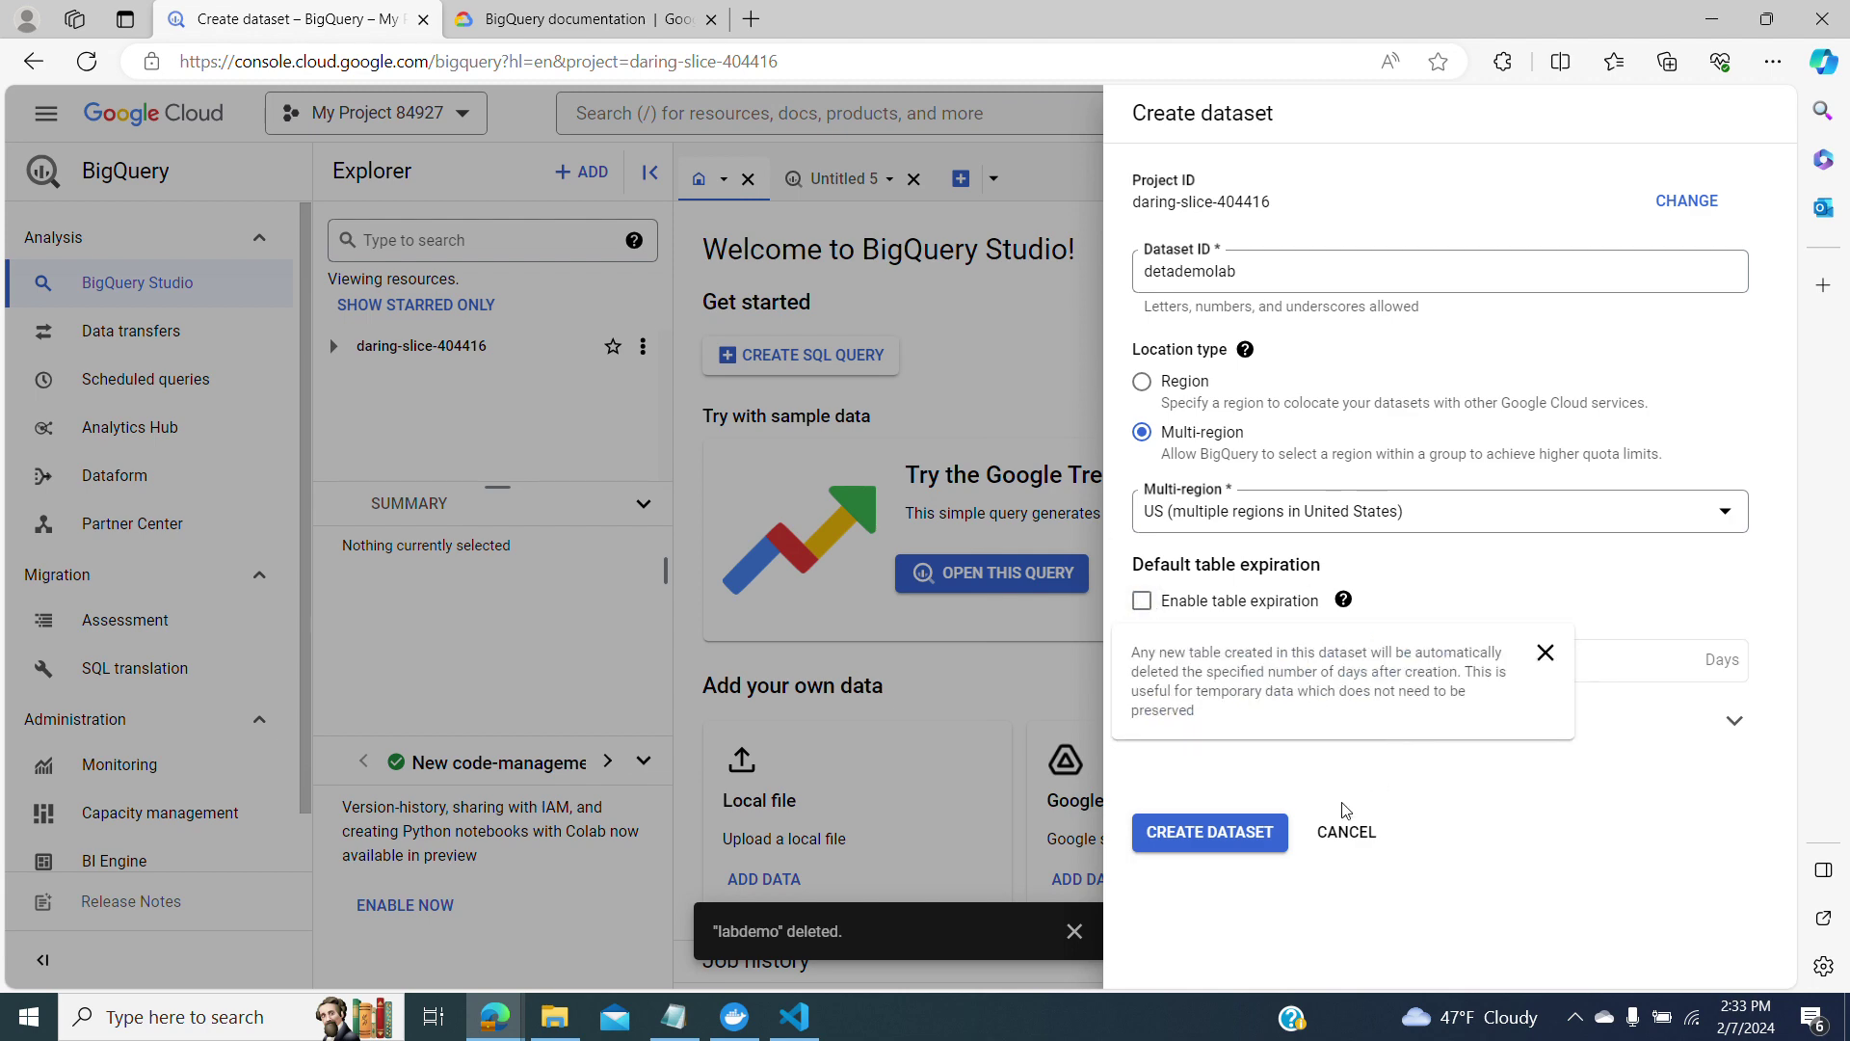
Create the dataset and expand the project's full resource list together with the new dataset in the Explorer.
left_click(1248, 846)
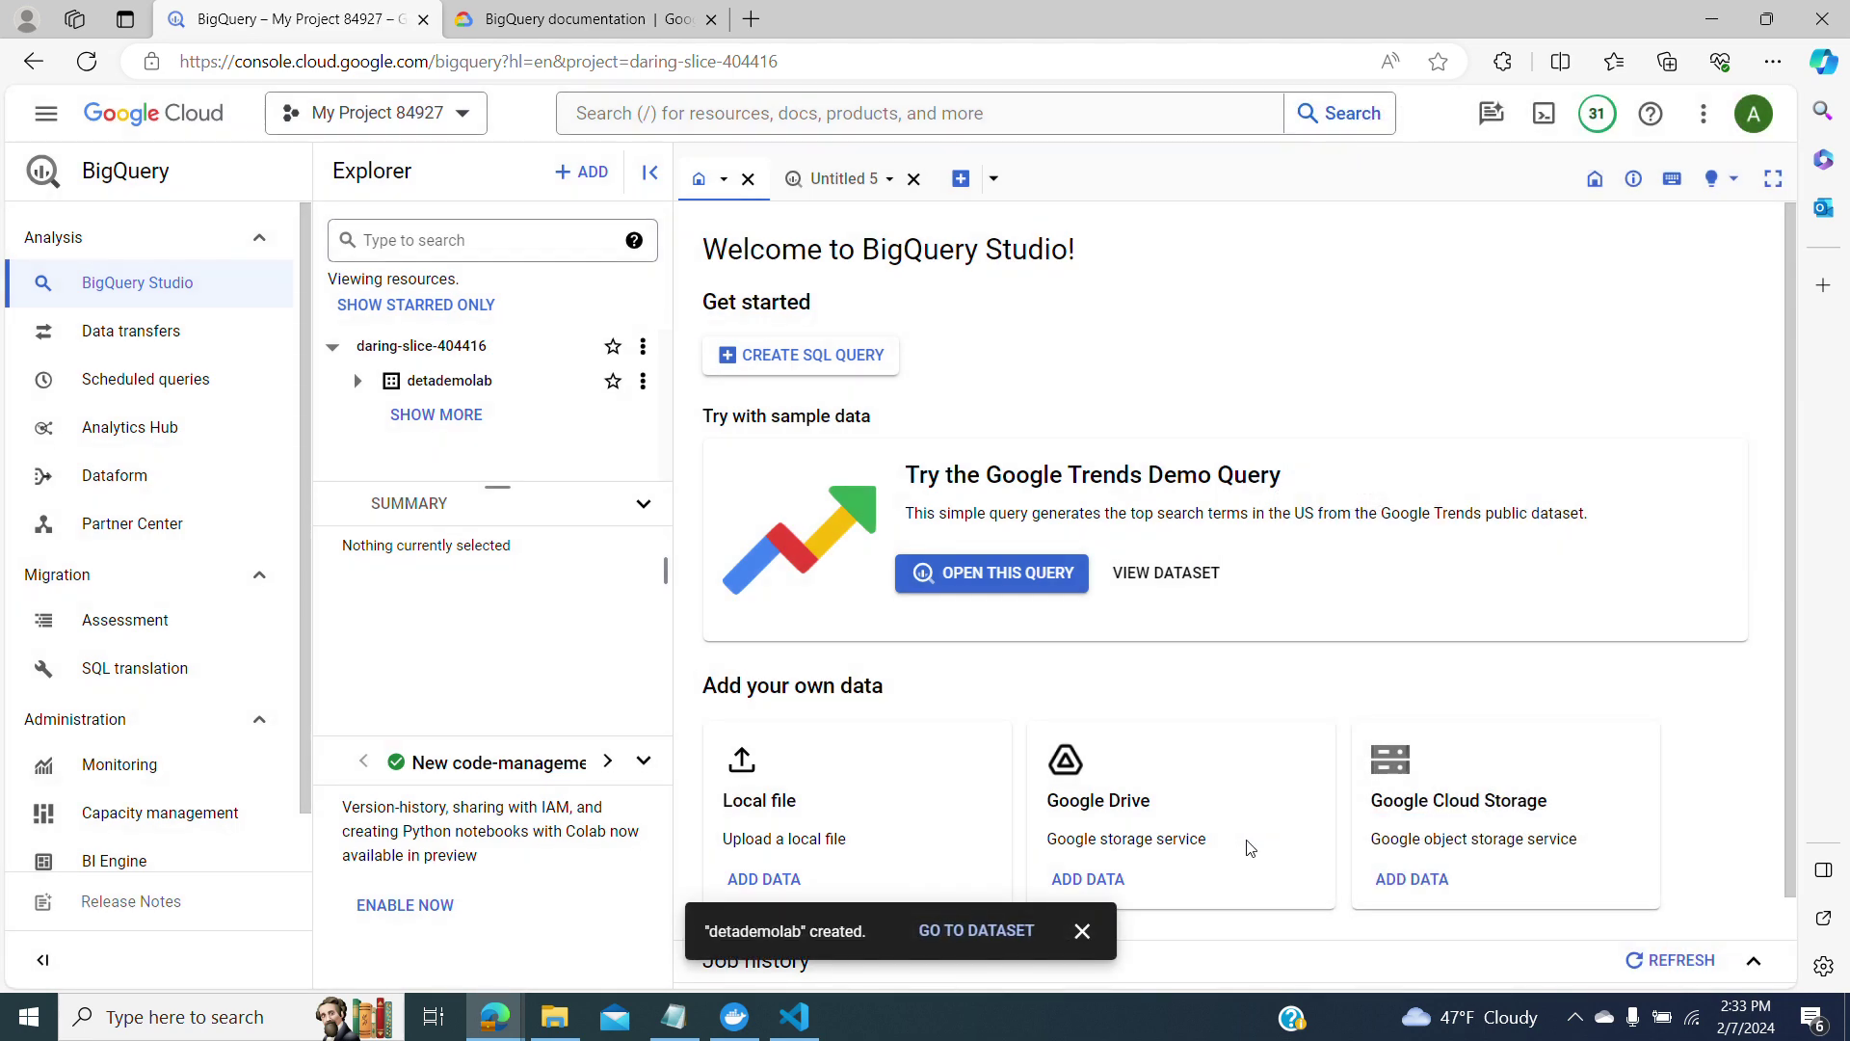
left_click(433, 422)
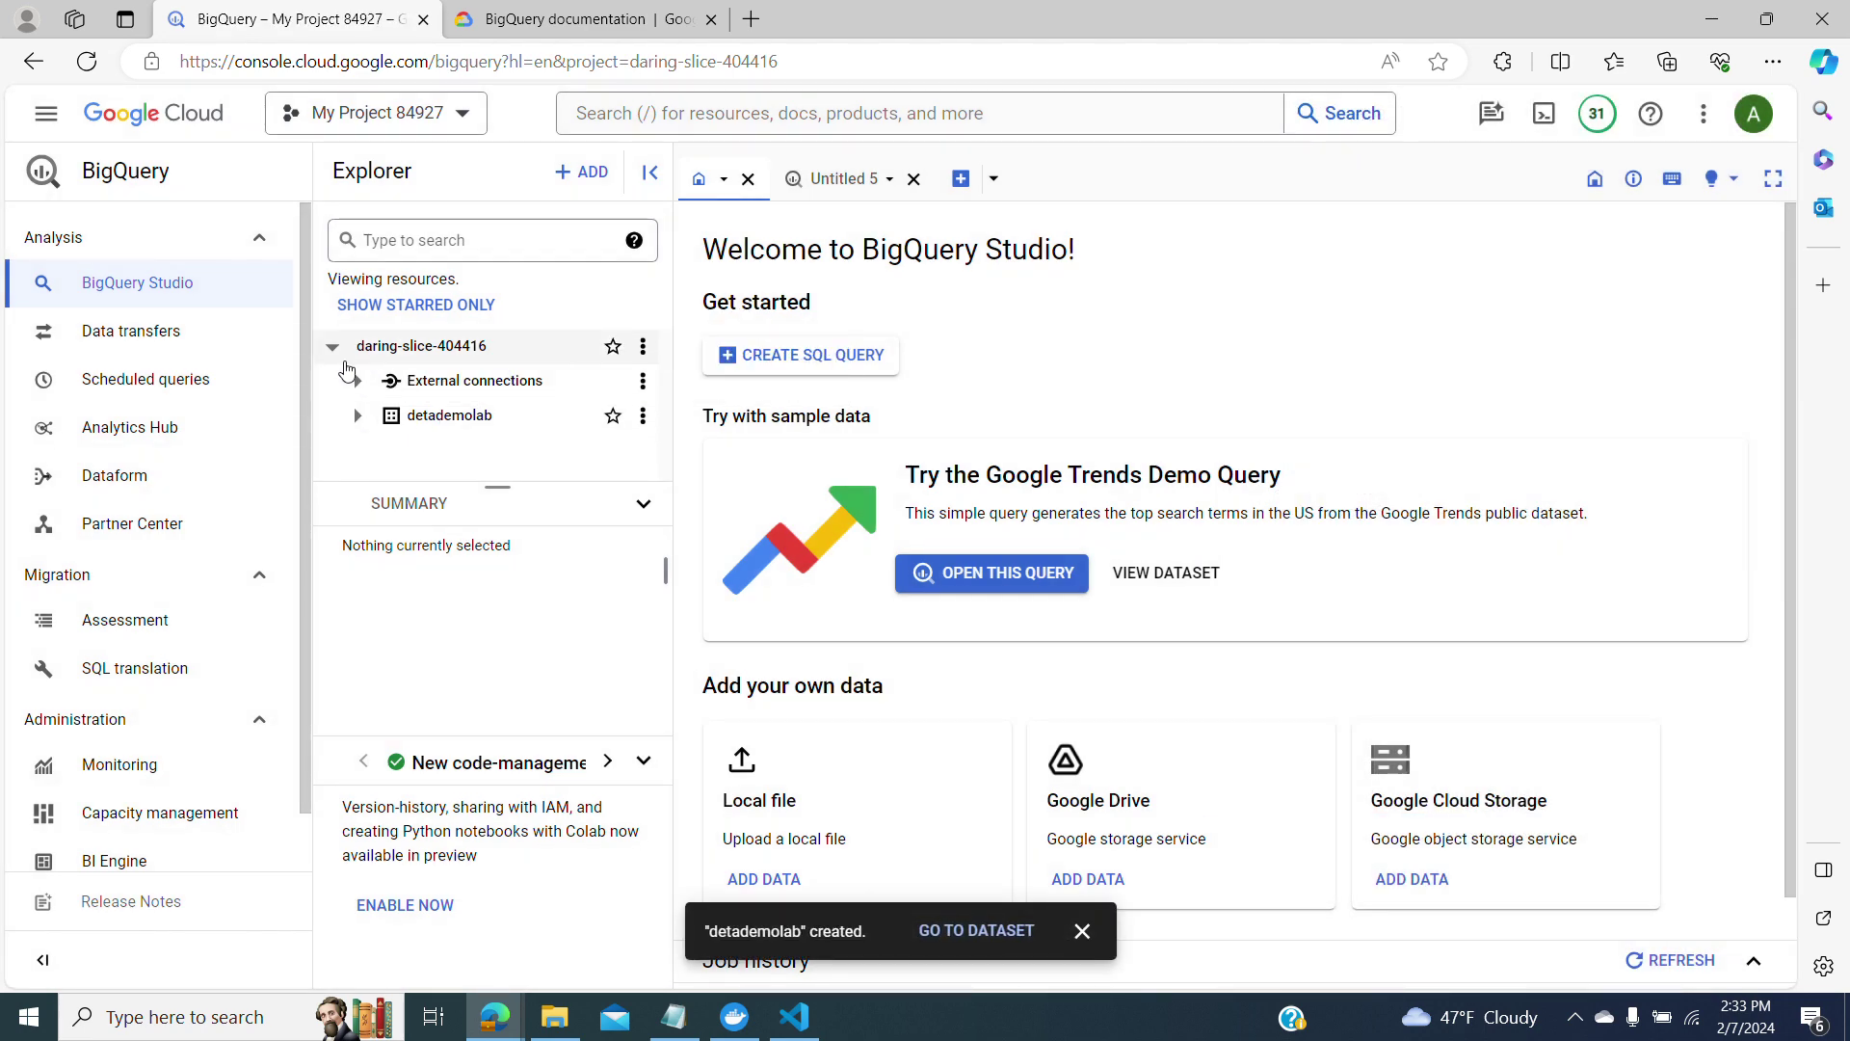
left_click(335, 349)
left_click(335, 348)
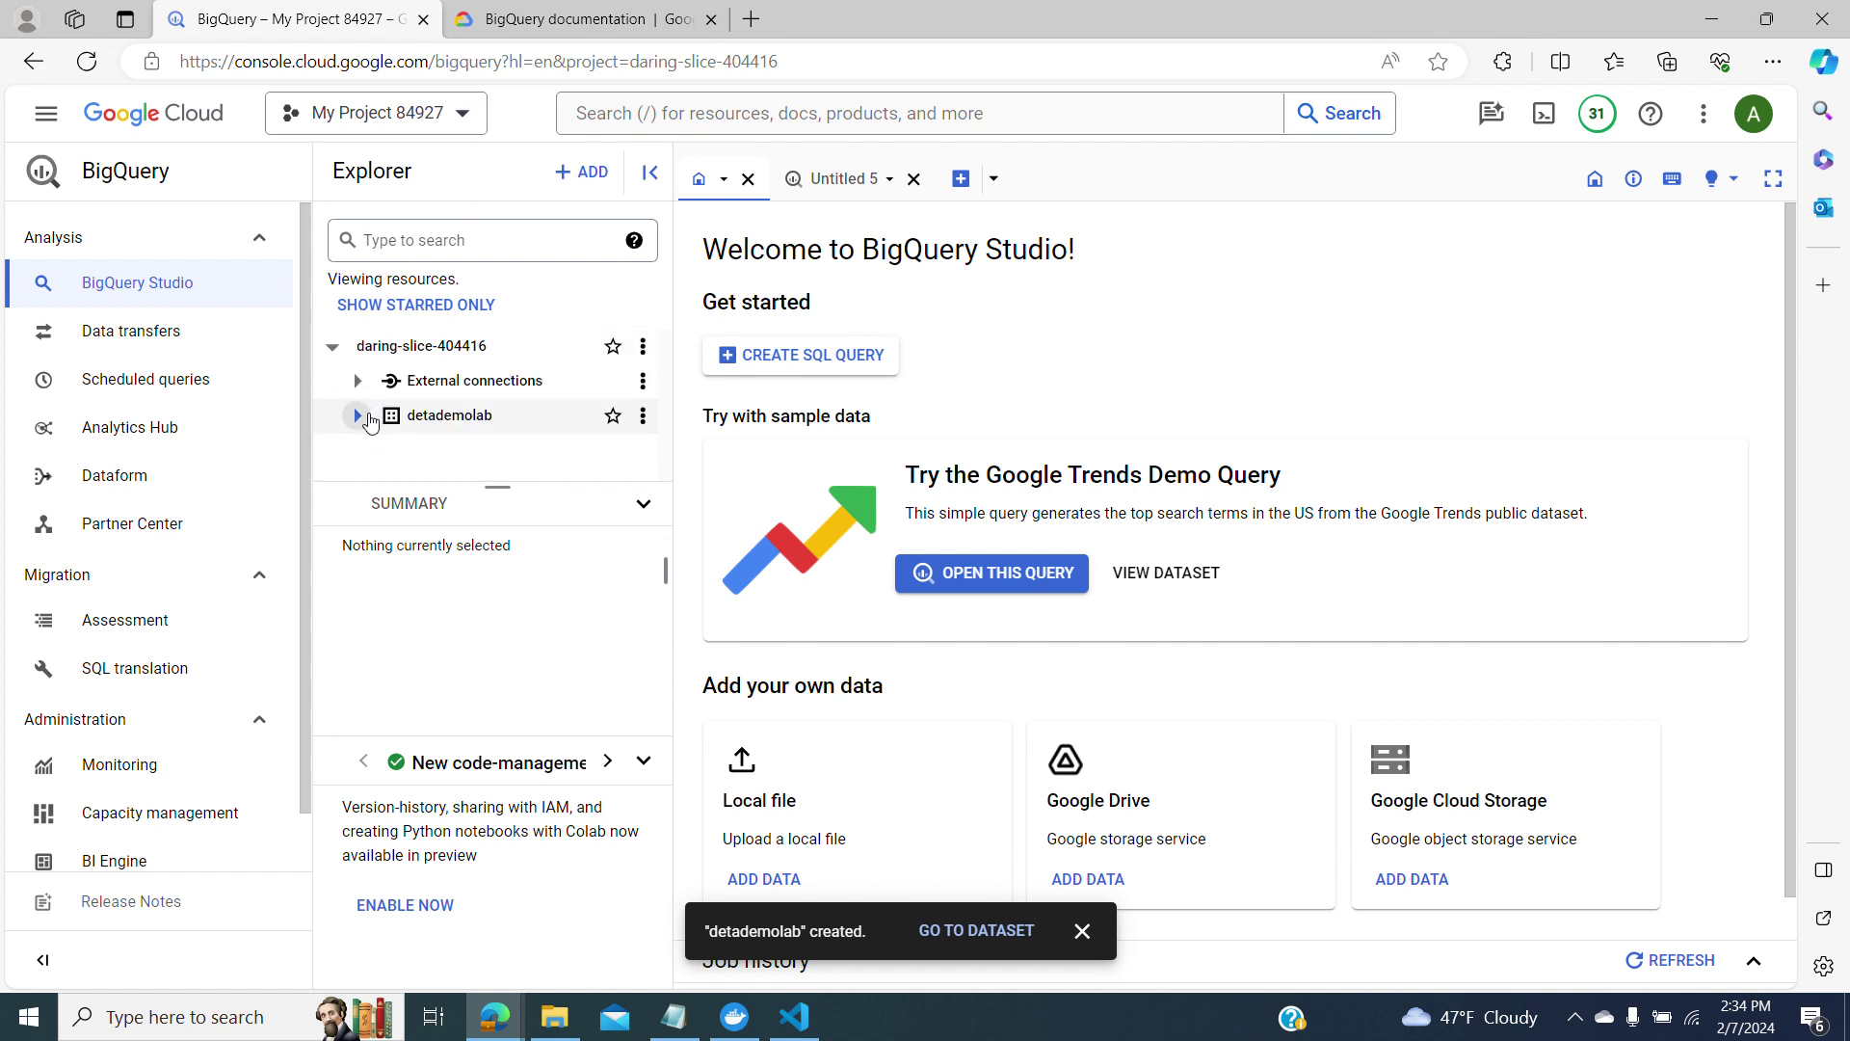
left_click(362, 417)
Start creating a table in the detademolab dataset with Upload as its source.
left_click(642, 415)
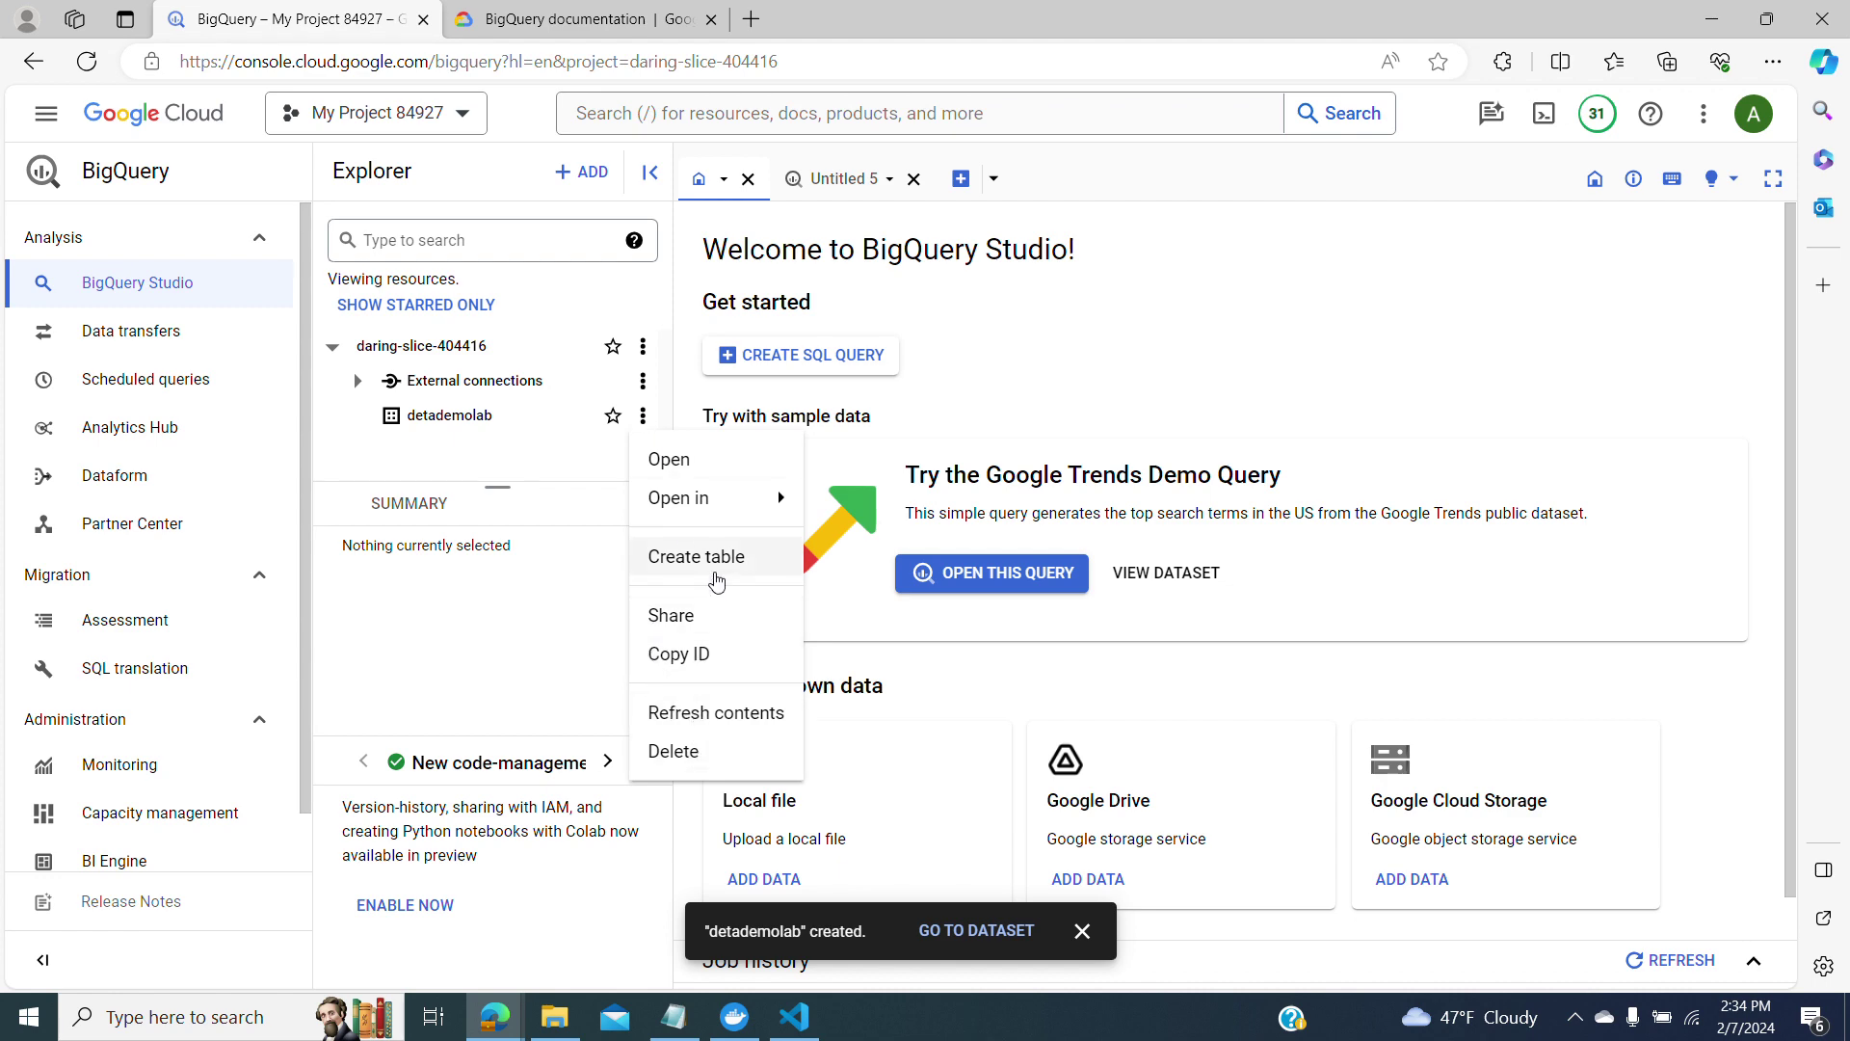
left_click(716, 568)
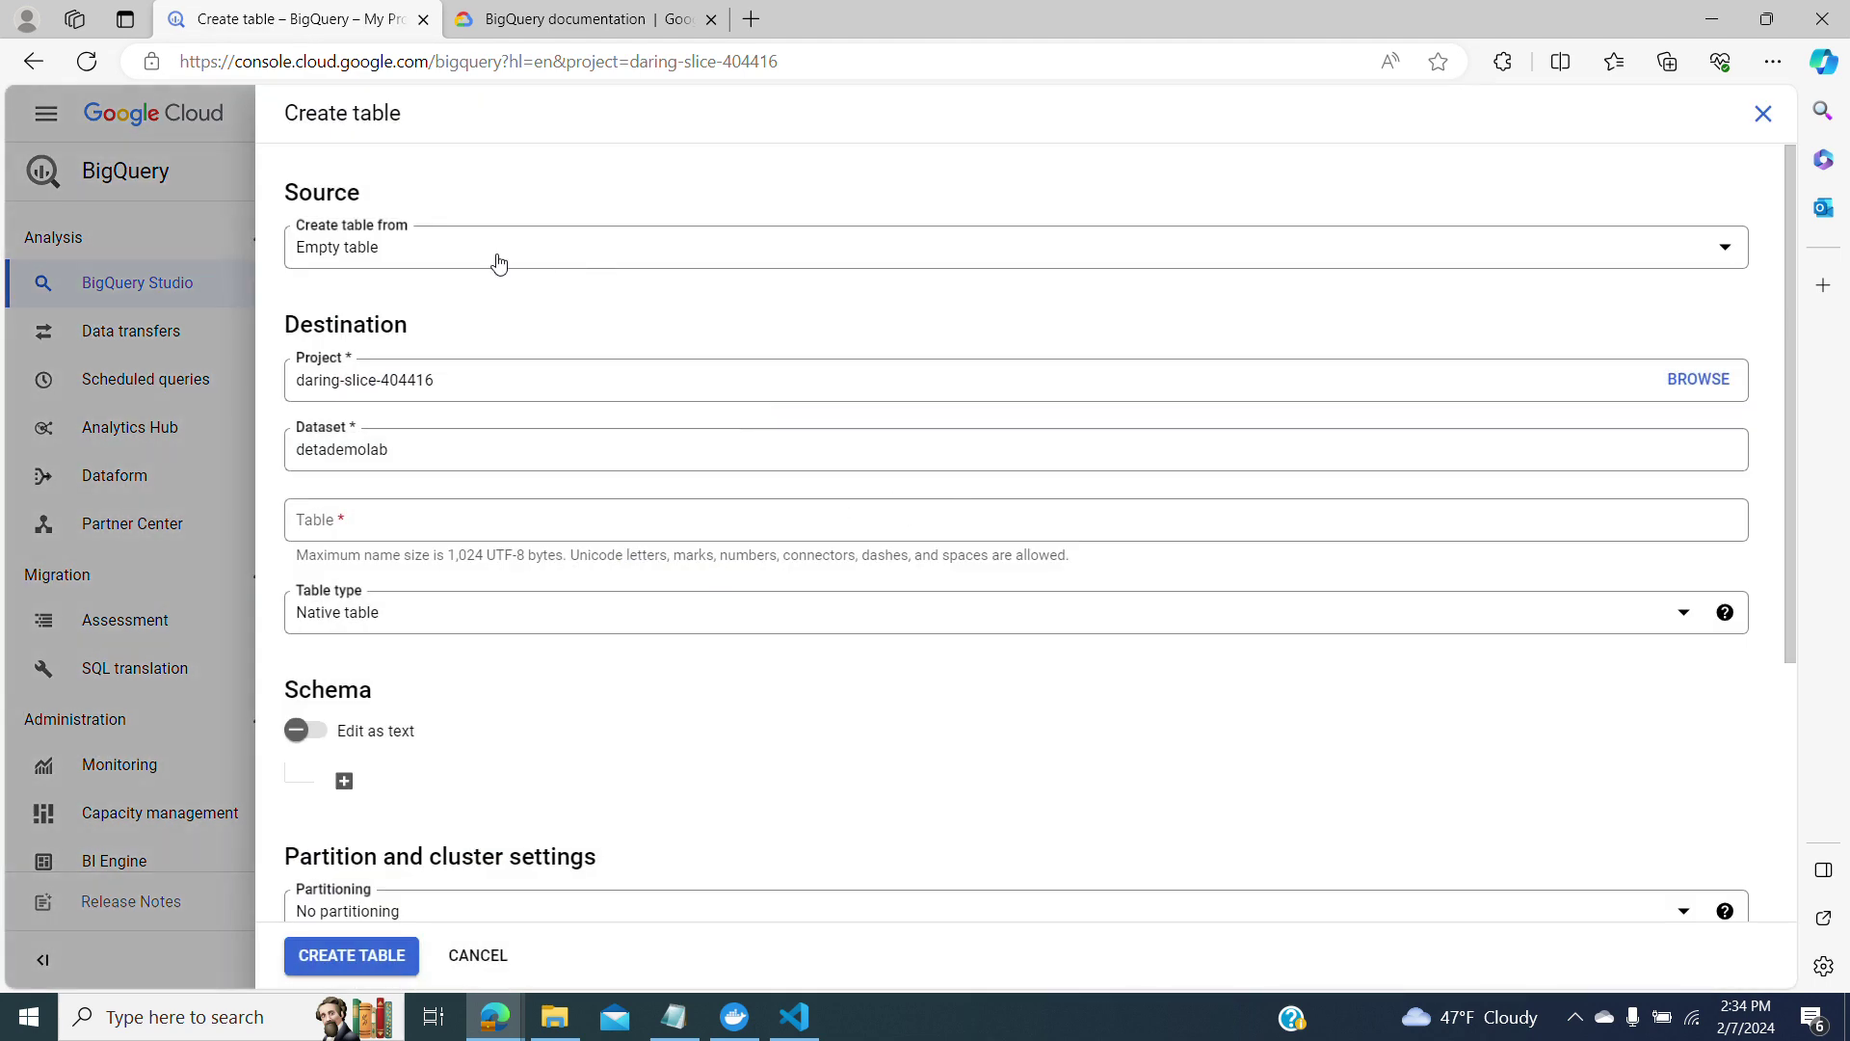
left_click(496, 256)
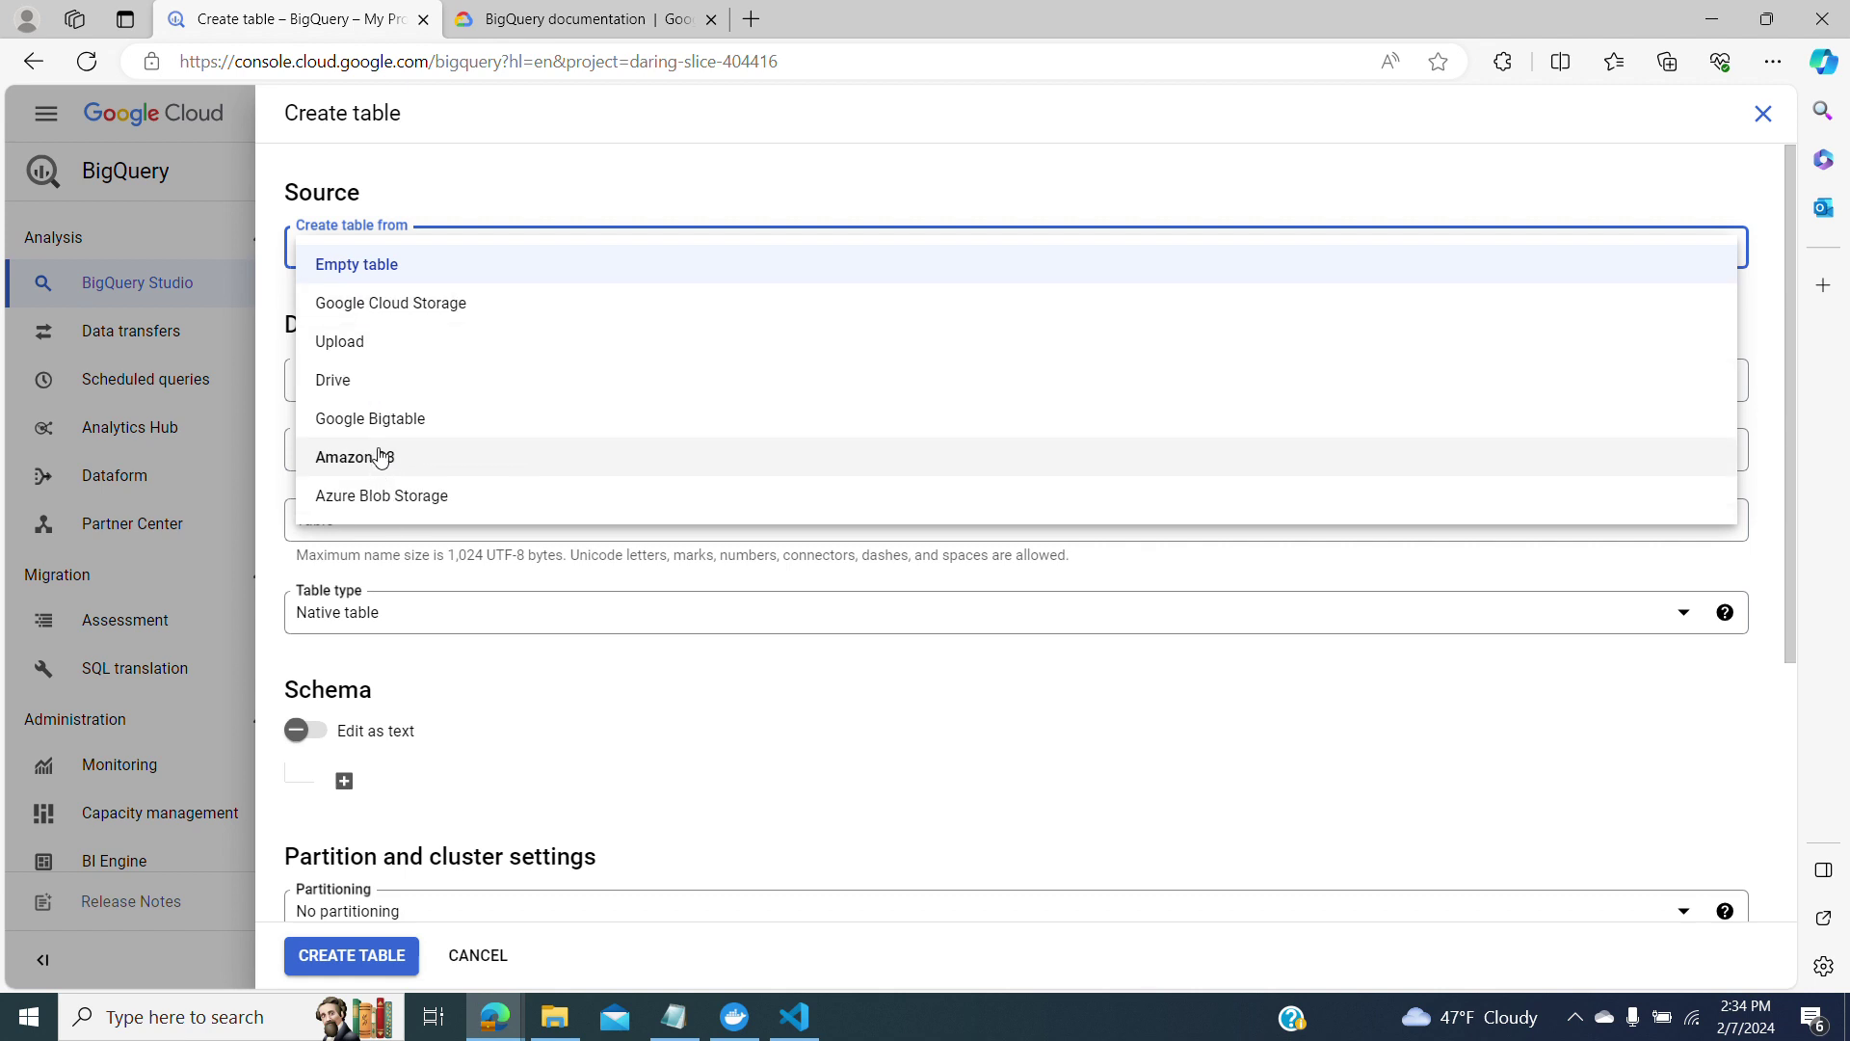
left_click(365, 353)
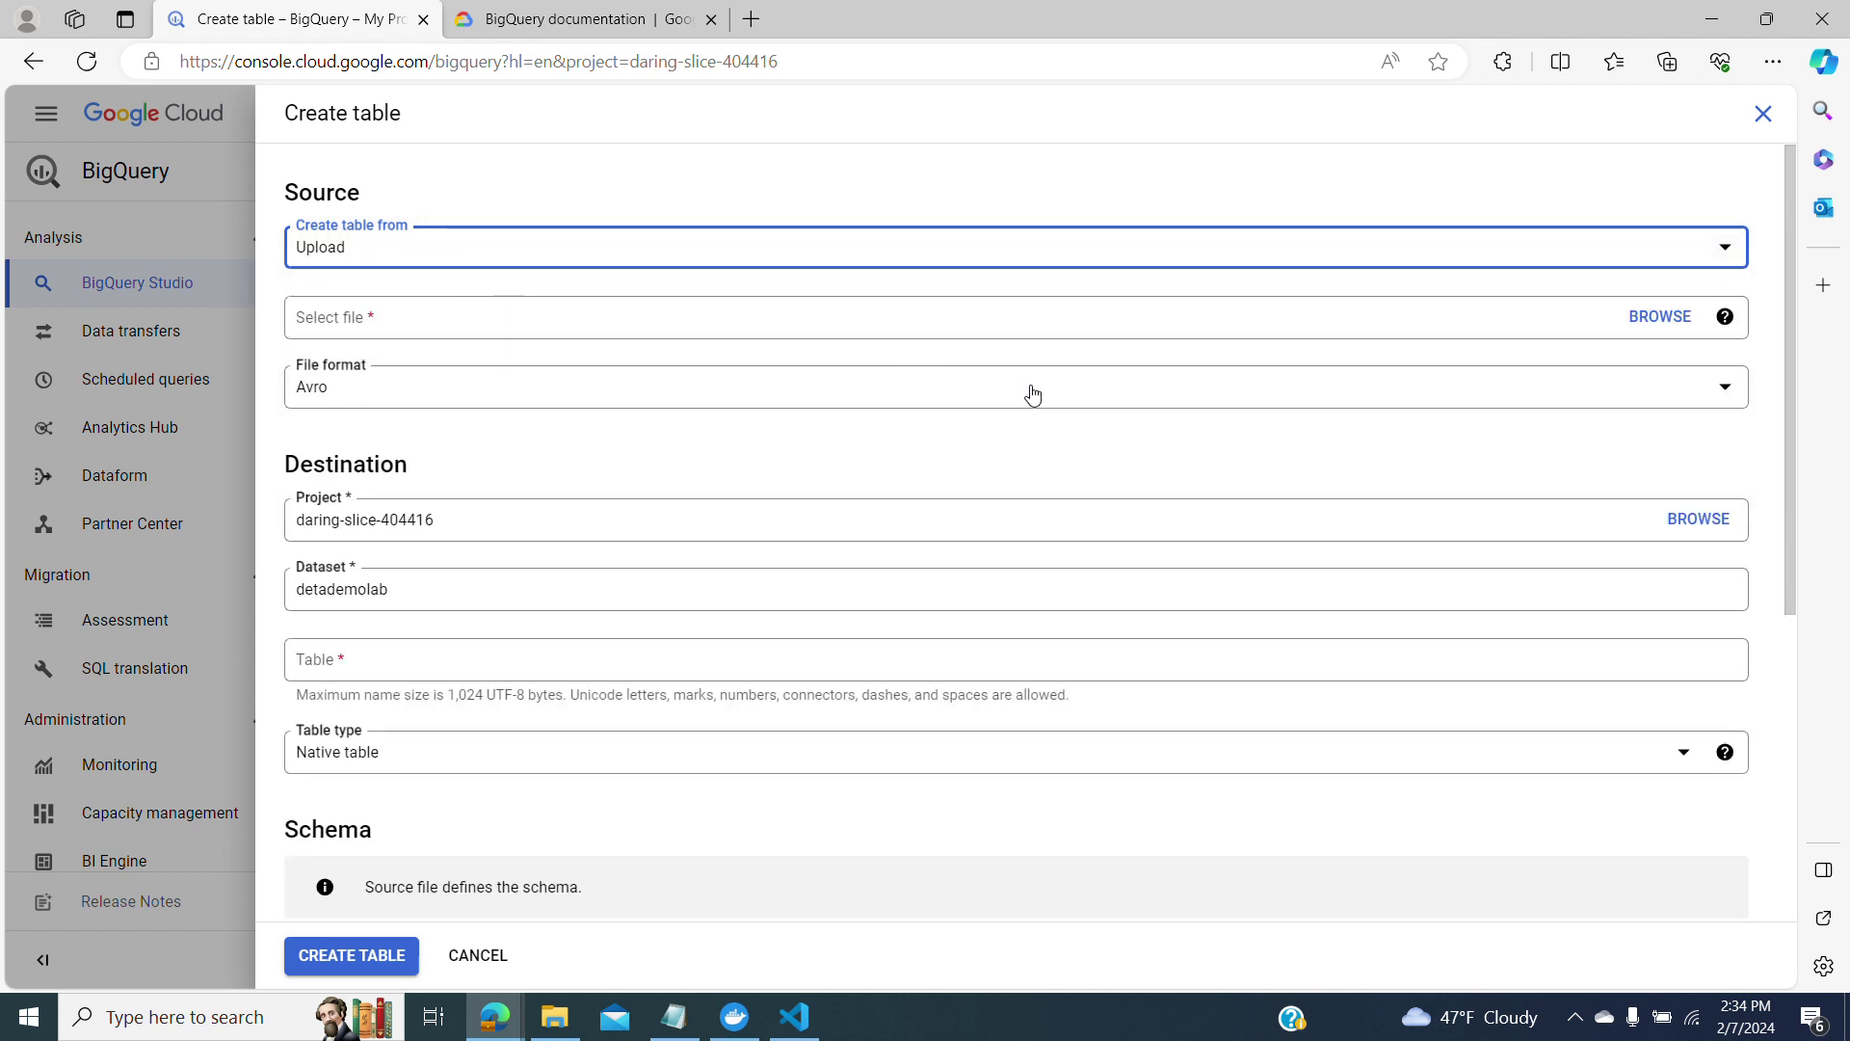
Choose studentet.csv from the Desktop folder as the upload file and use CSV as the file format.
left_click(1655, 318)
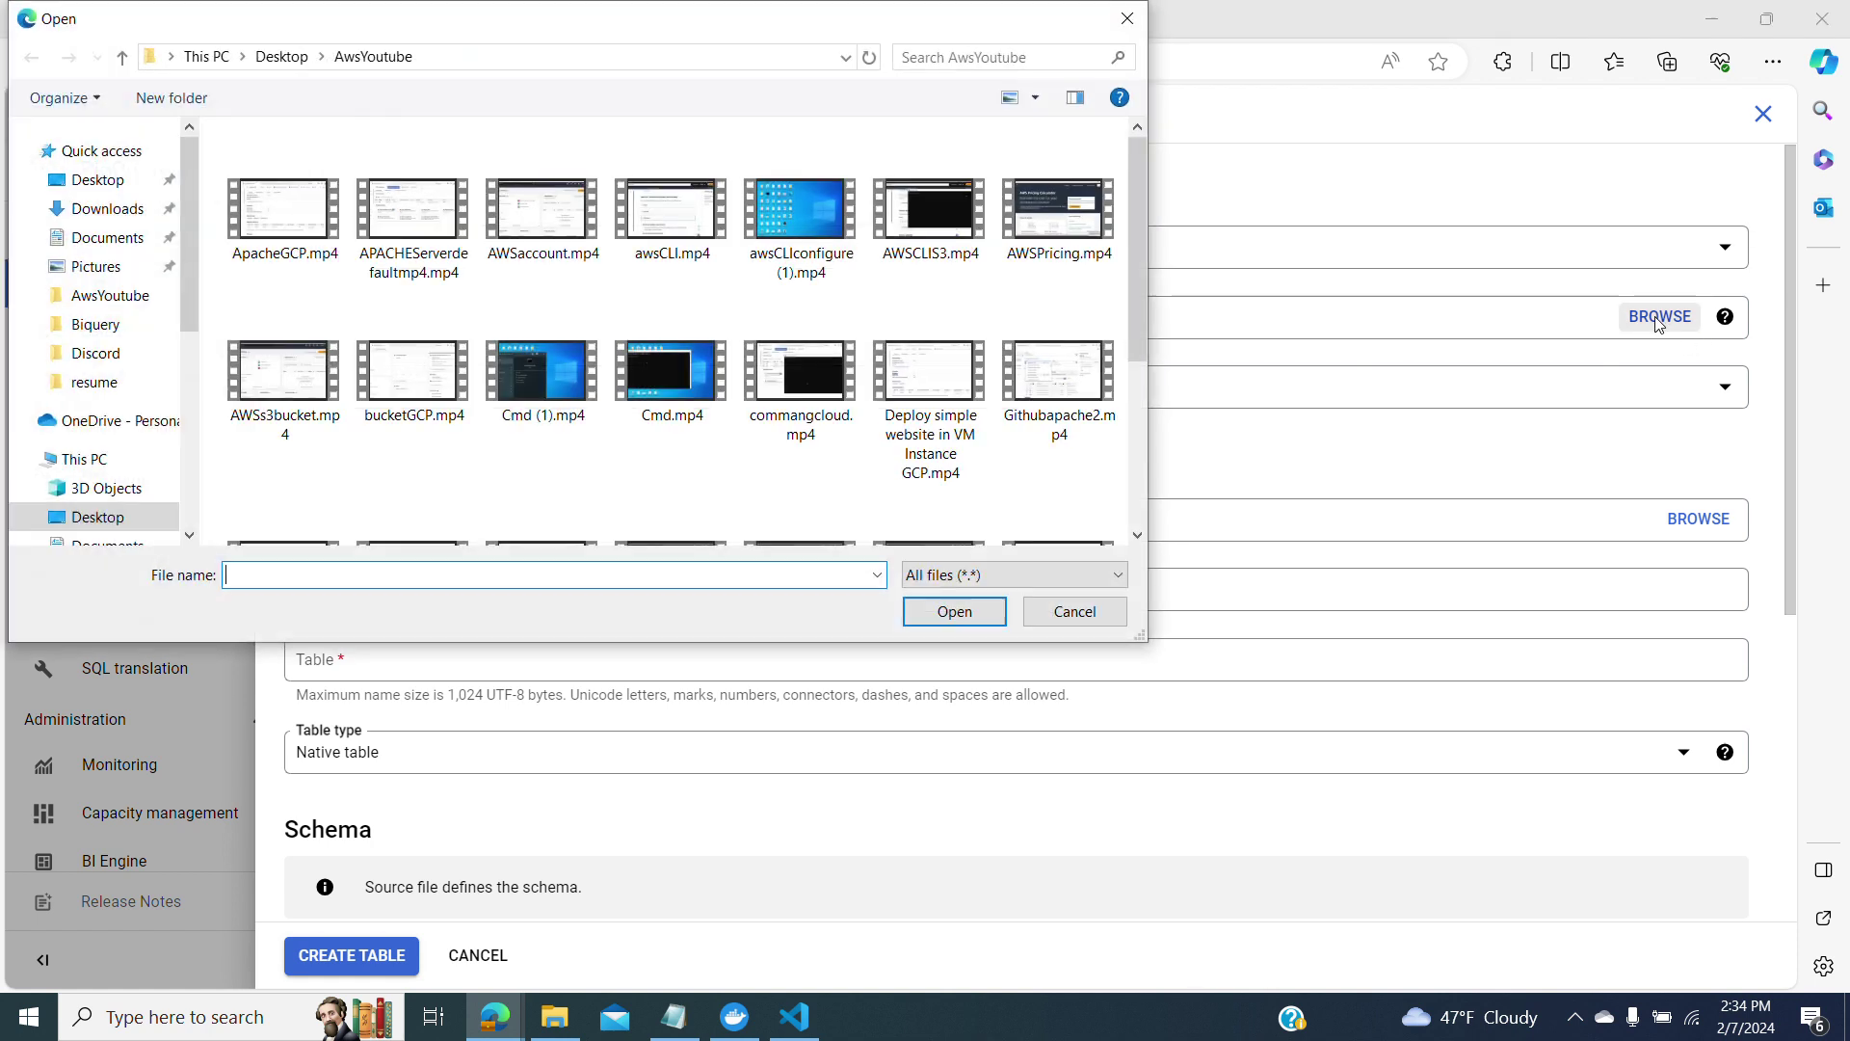
left_click(109, 181)
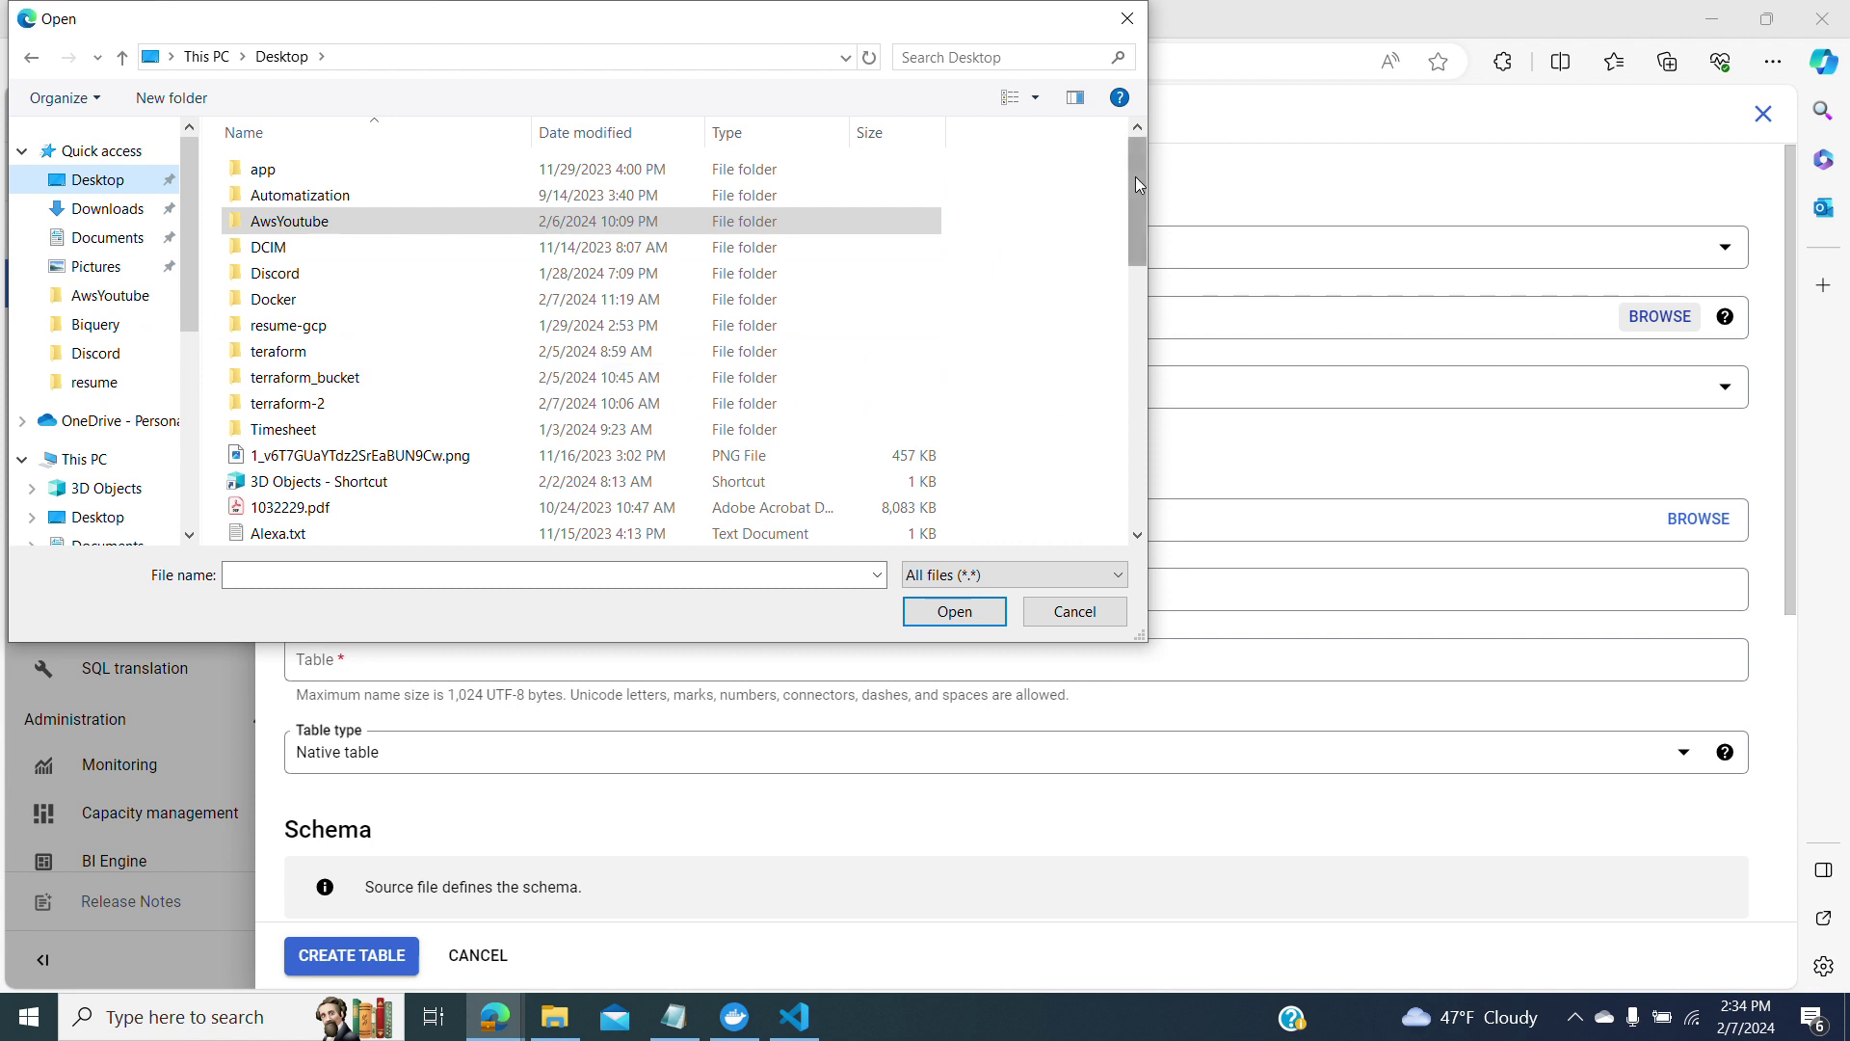
left_click_drag(1137, 183, 1163, 427)
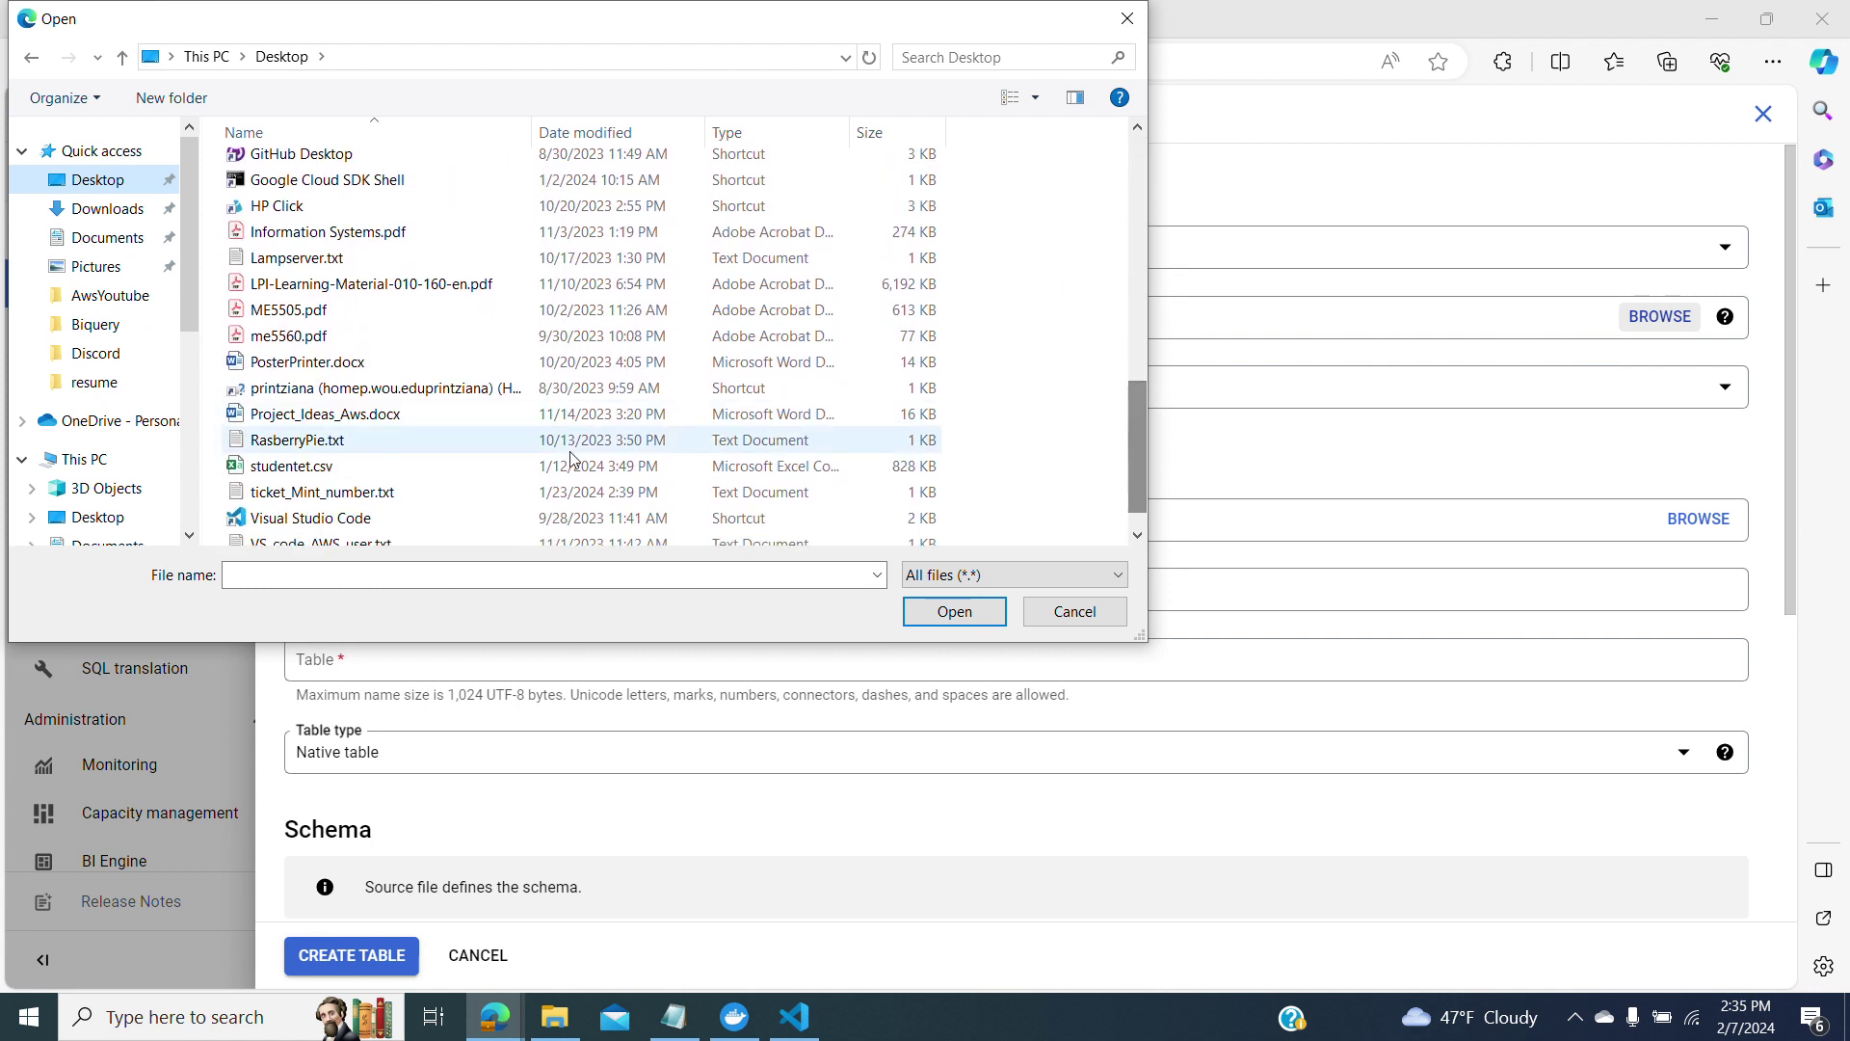
left_click(521, 465)
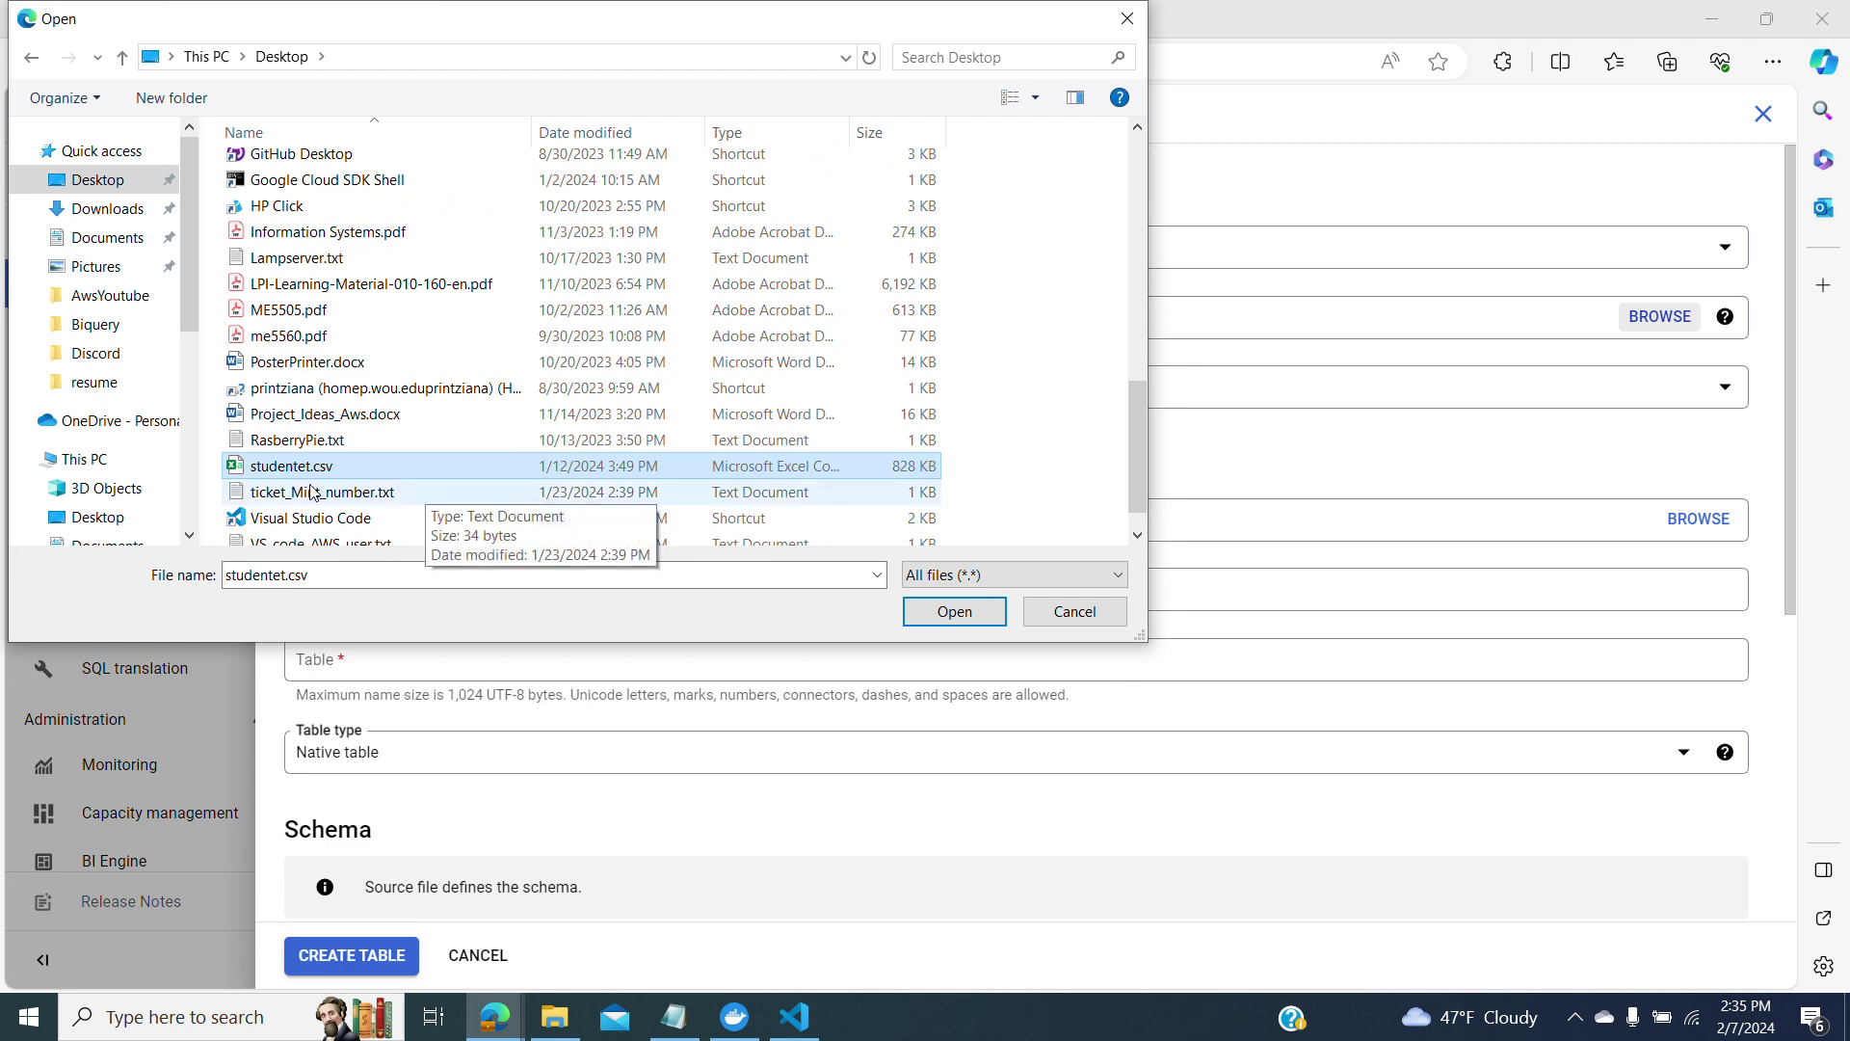
left_click(939, 613)
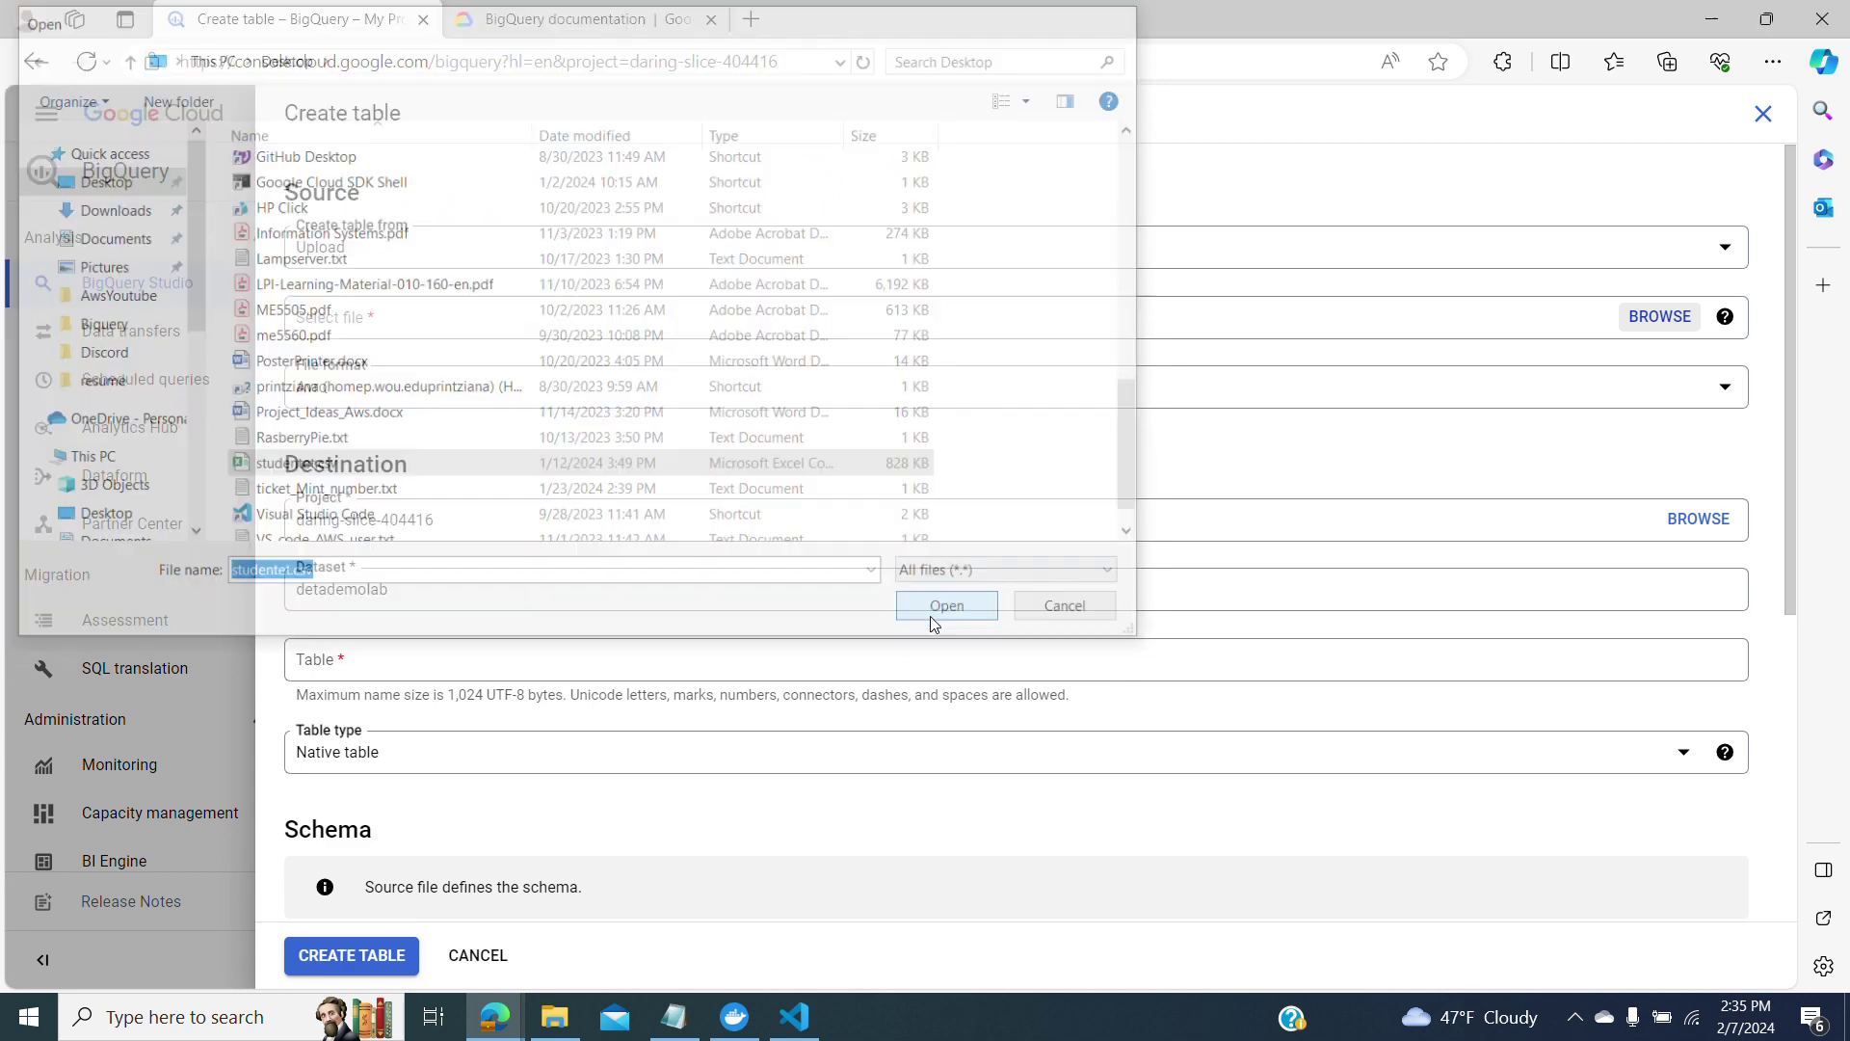
left_click_drag(931, 624, 831, 472)
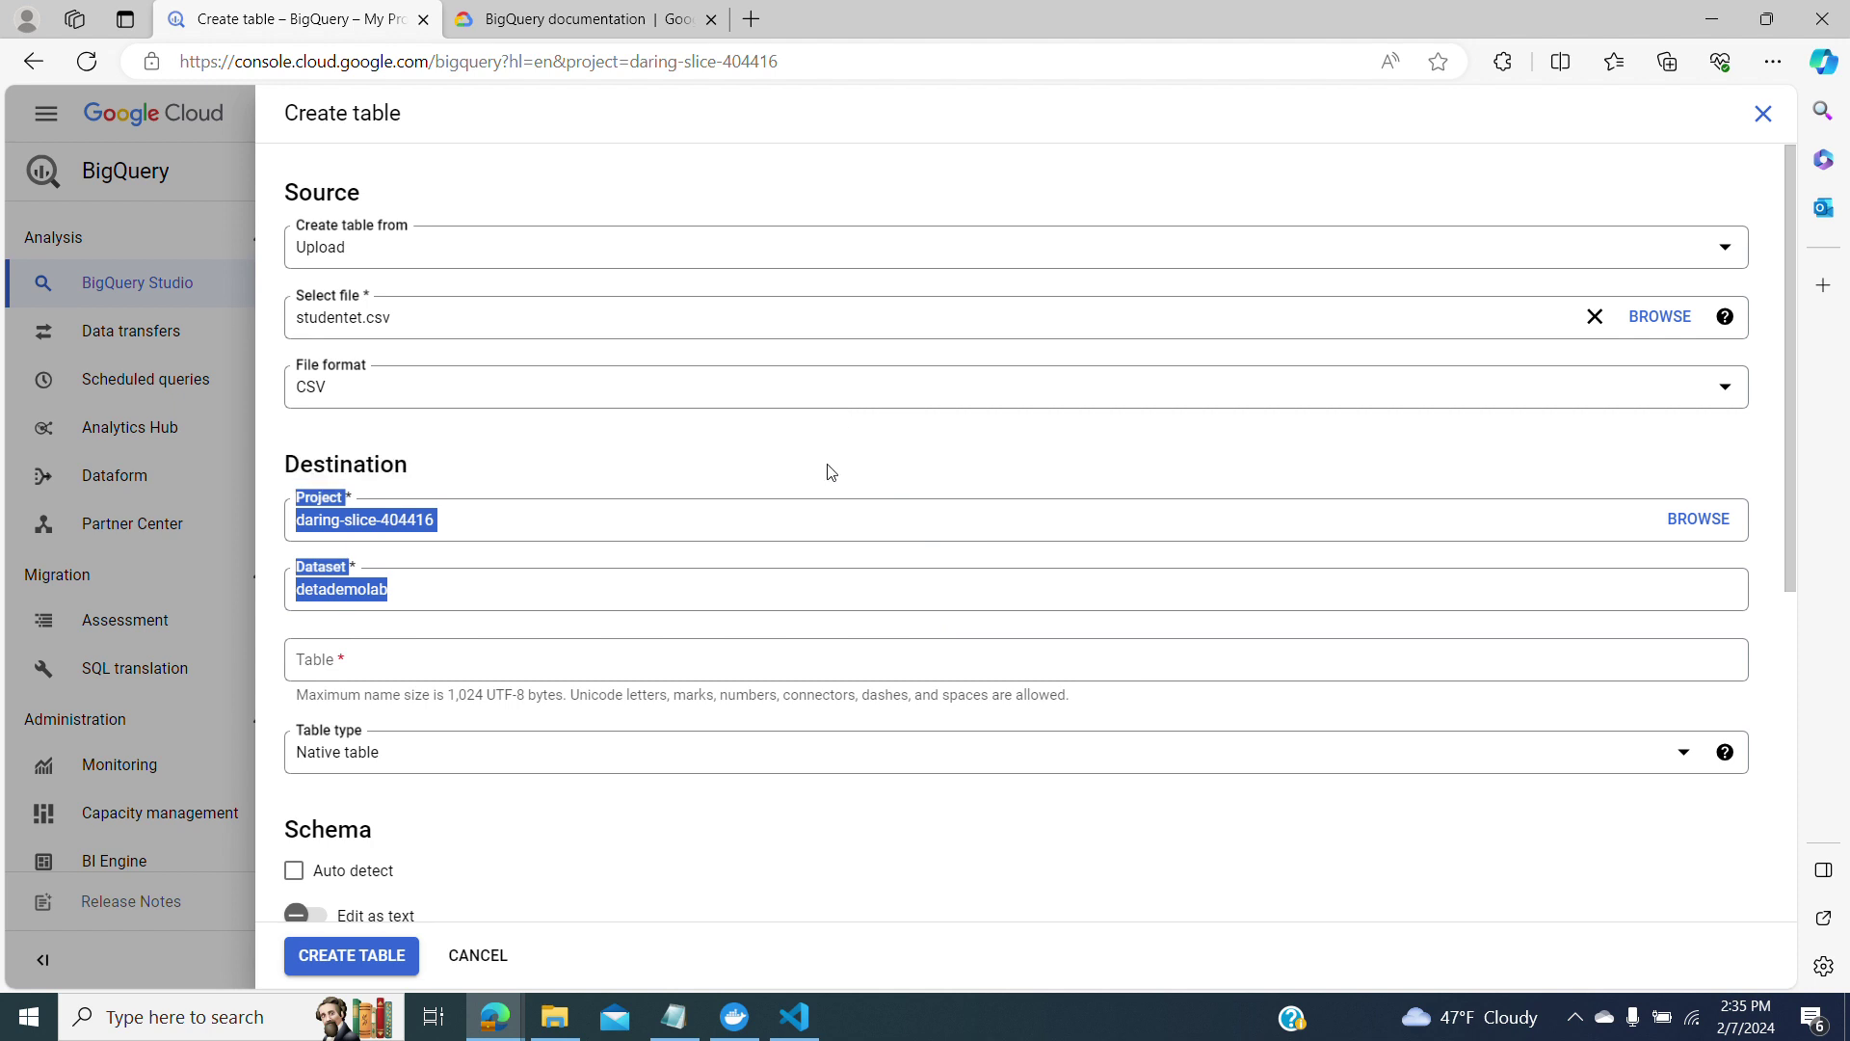
left_click(786, 394)
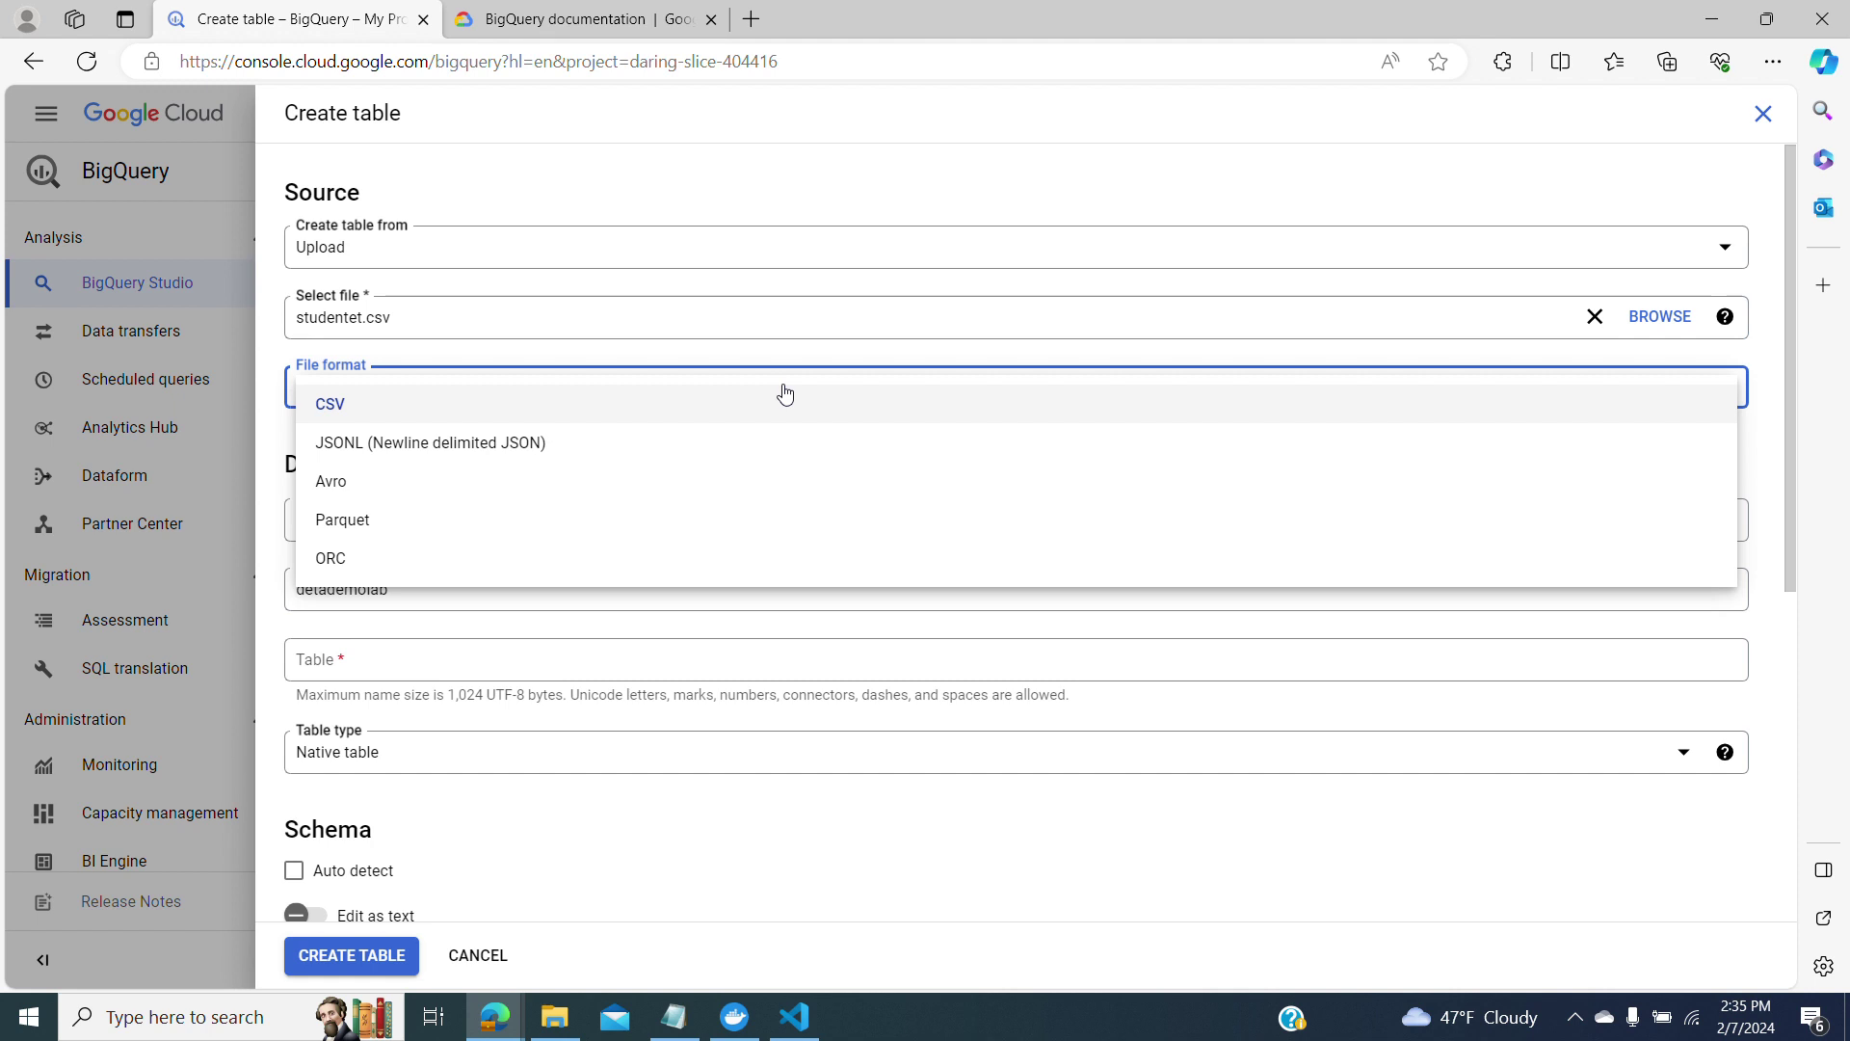
left_click(785, 395)
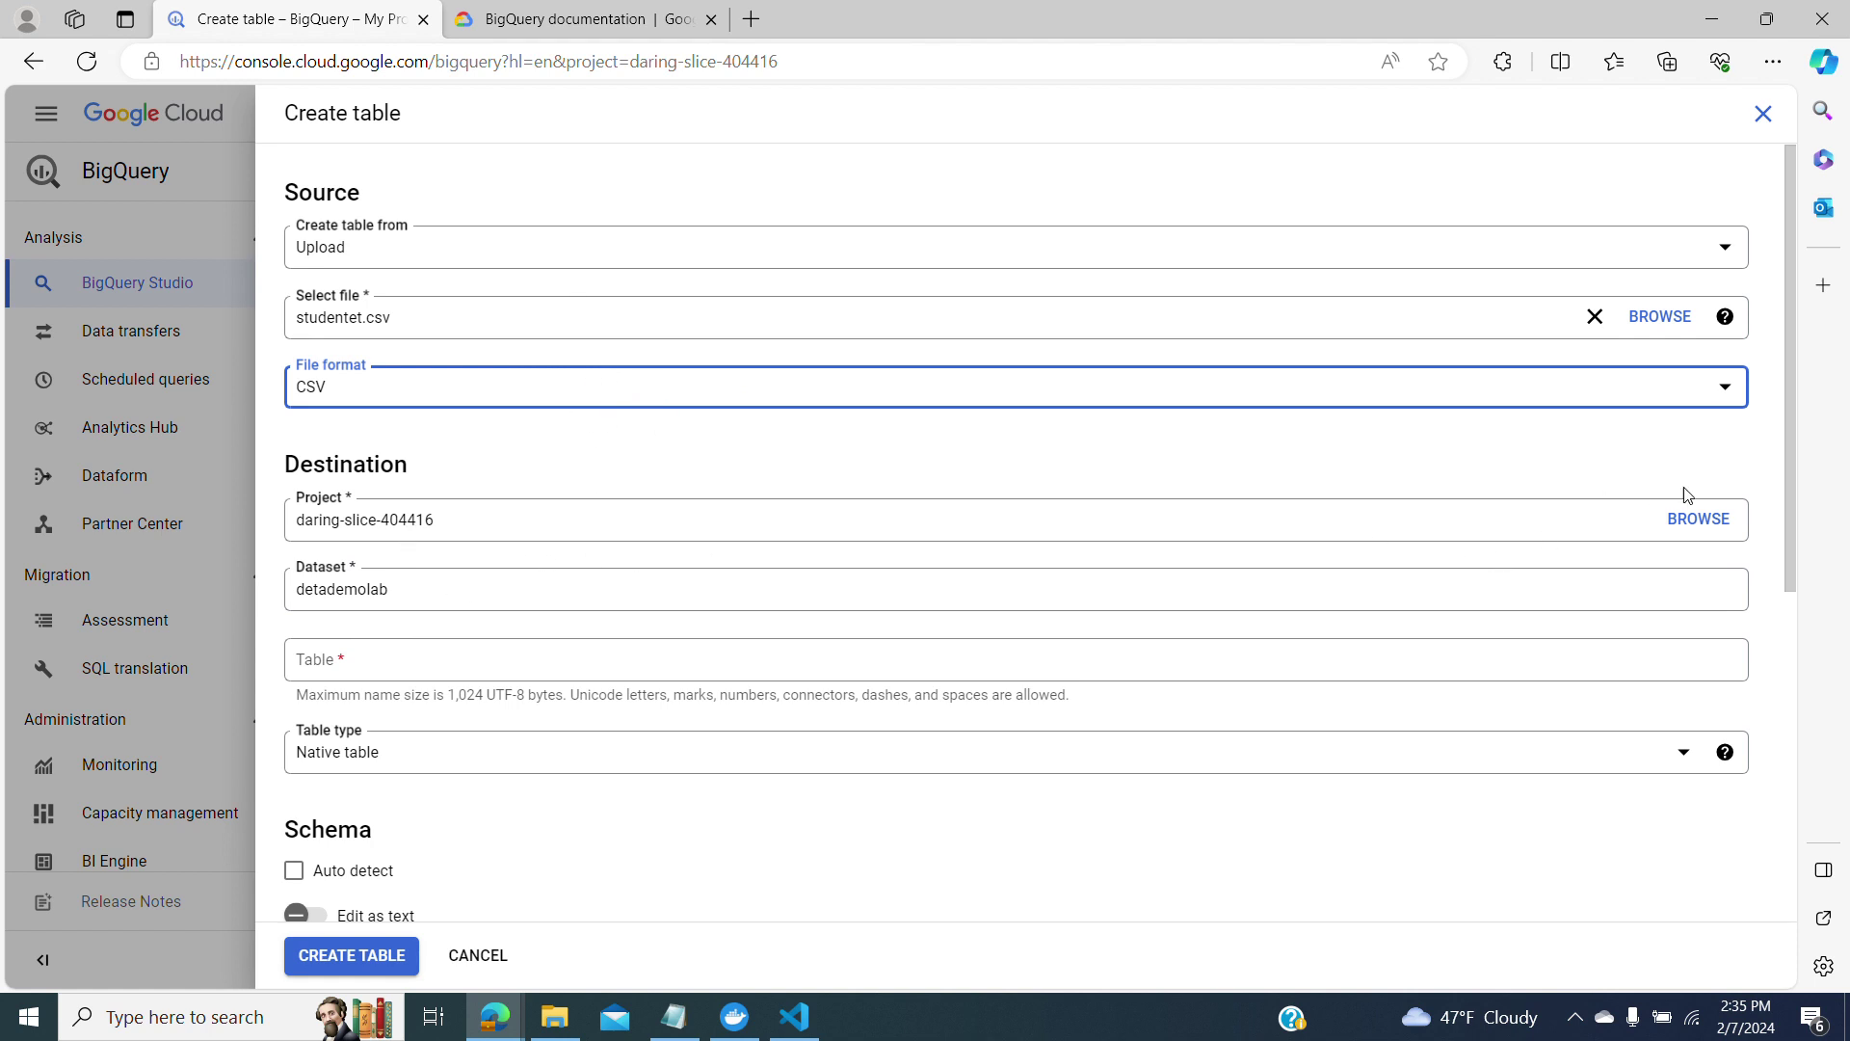
Examine the destination project and dataset choices offered for the new table.
left_click(1693, 521)
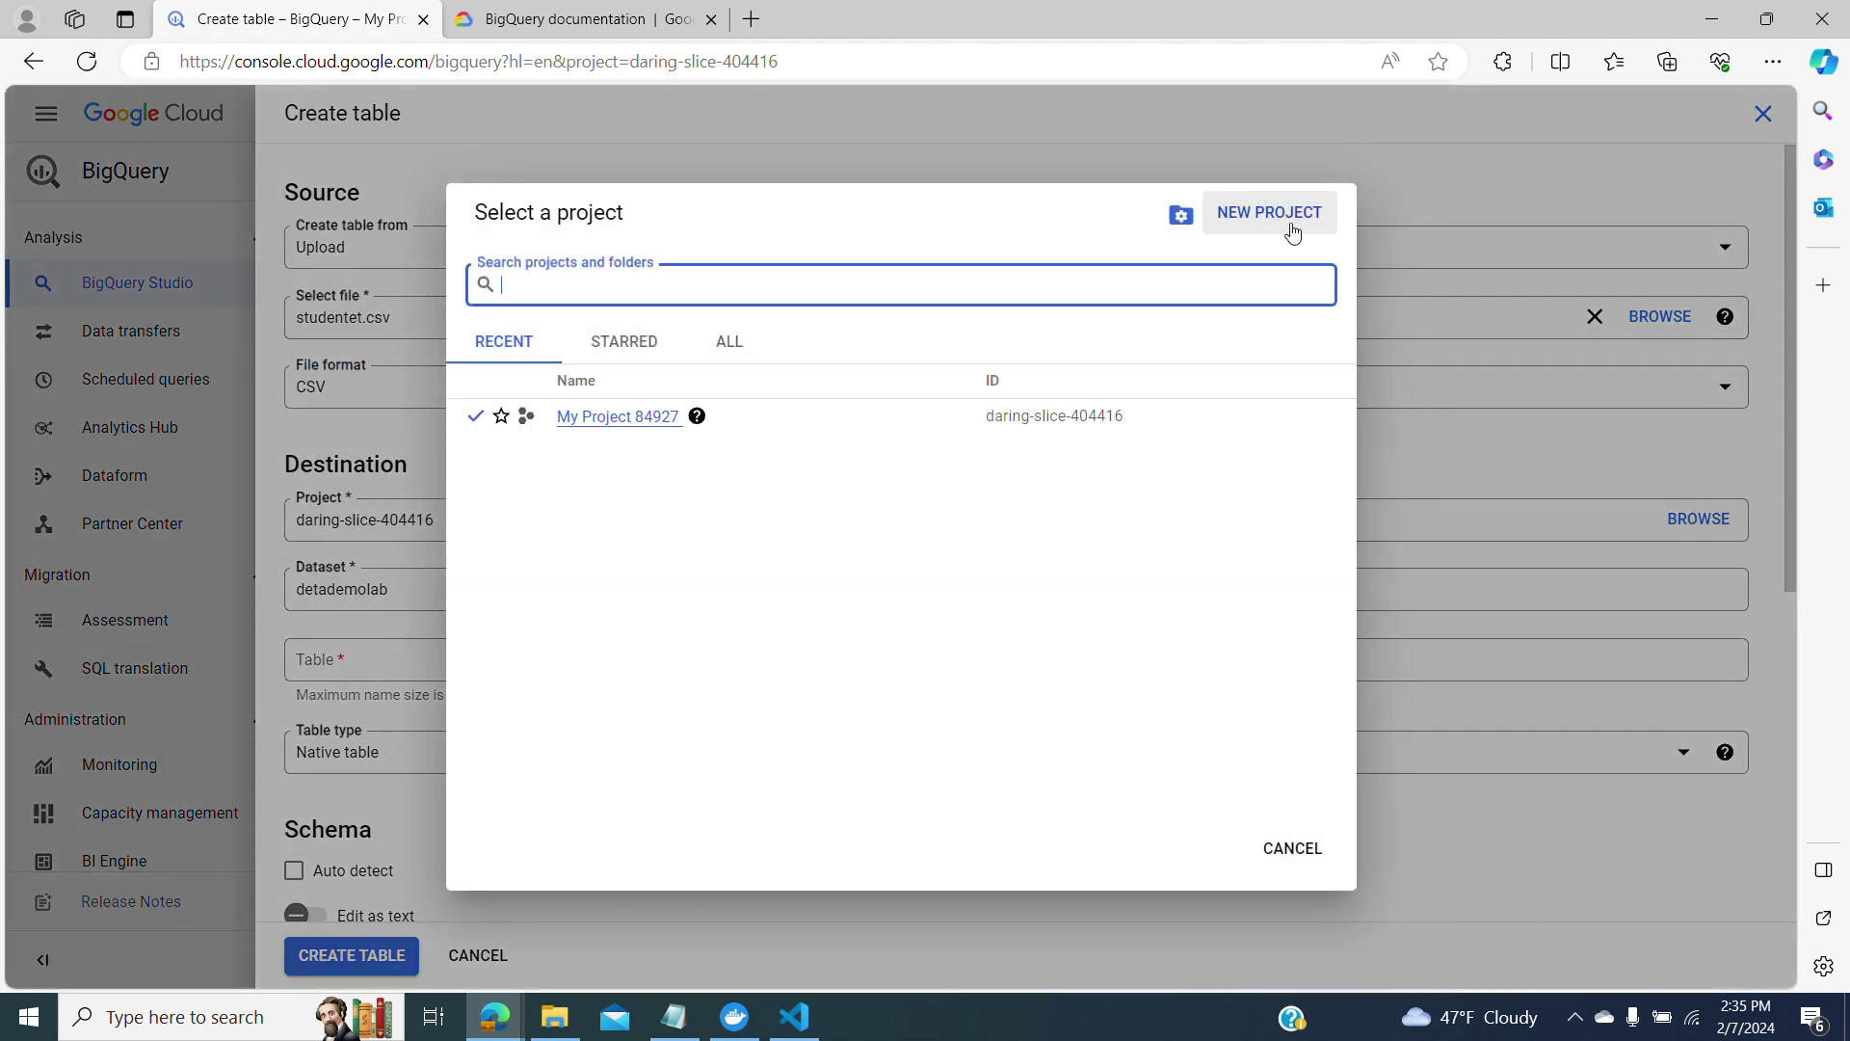
left_click(1285, 860)
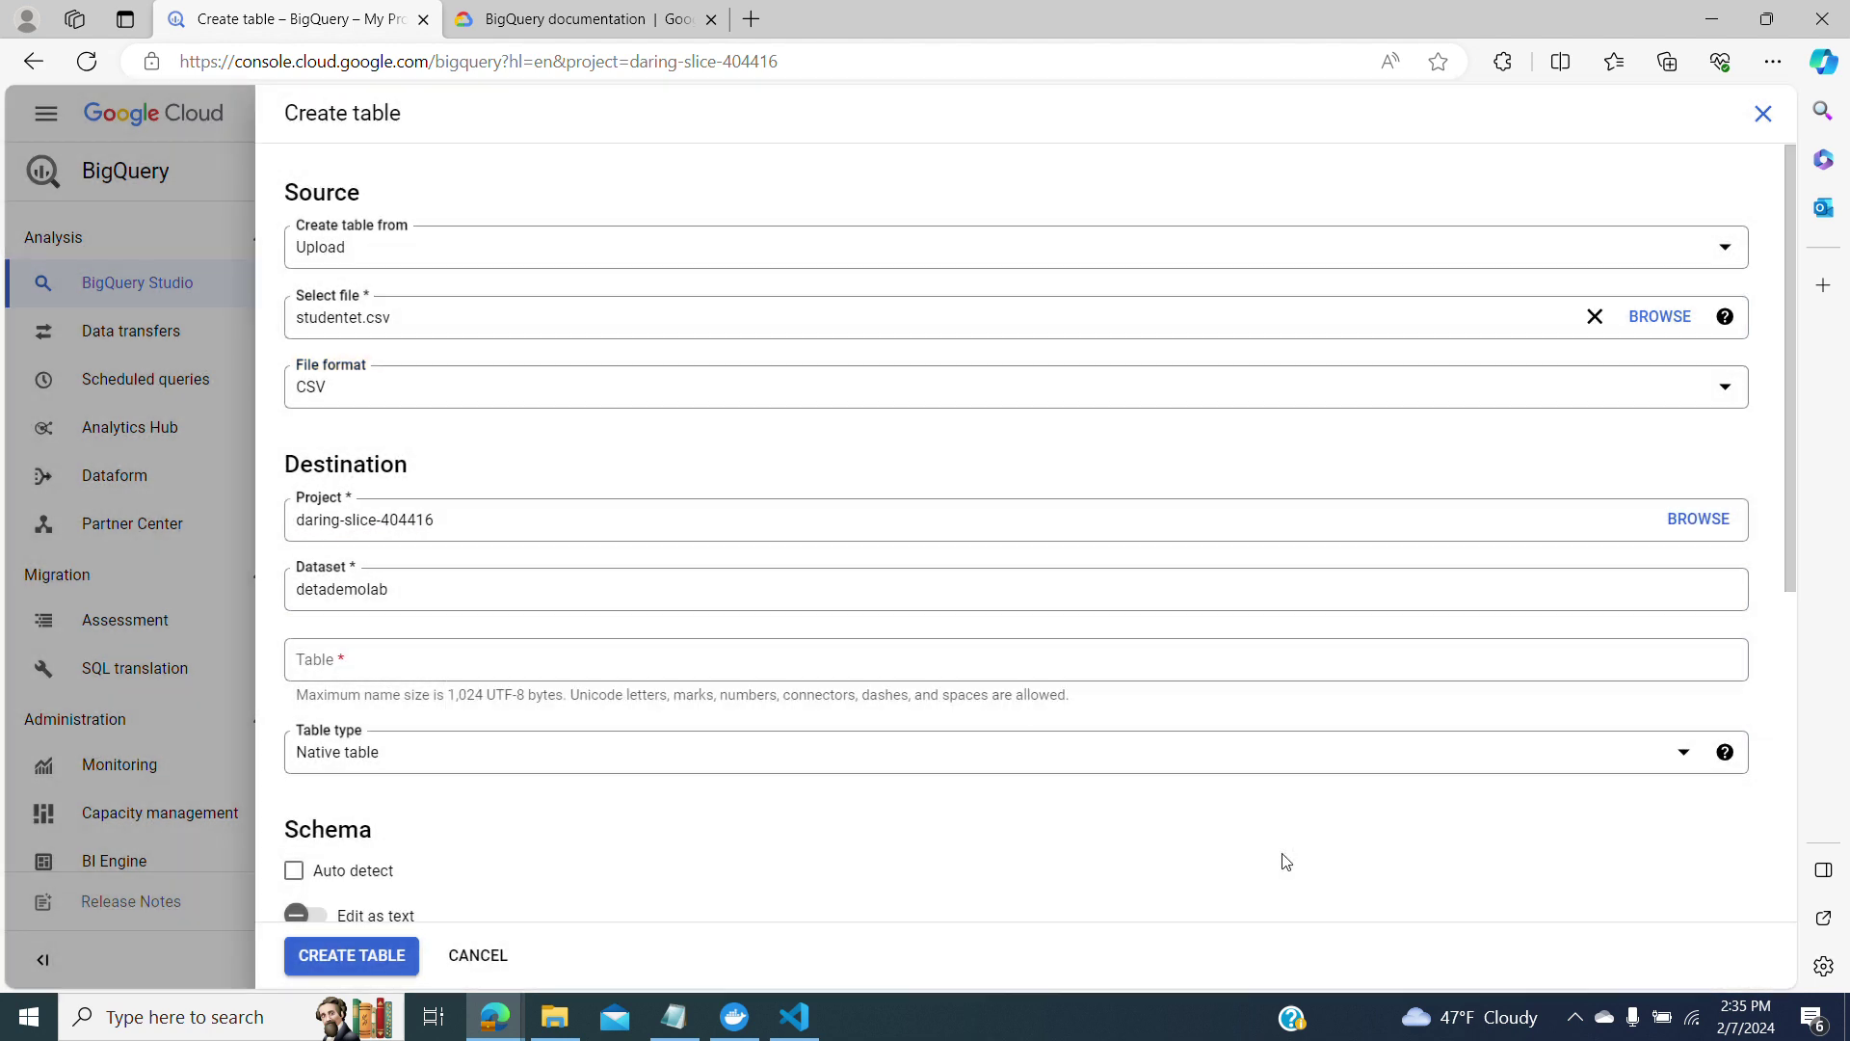
left_click(443, 599)
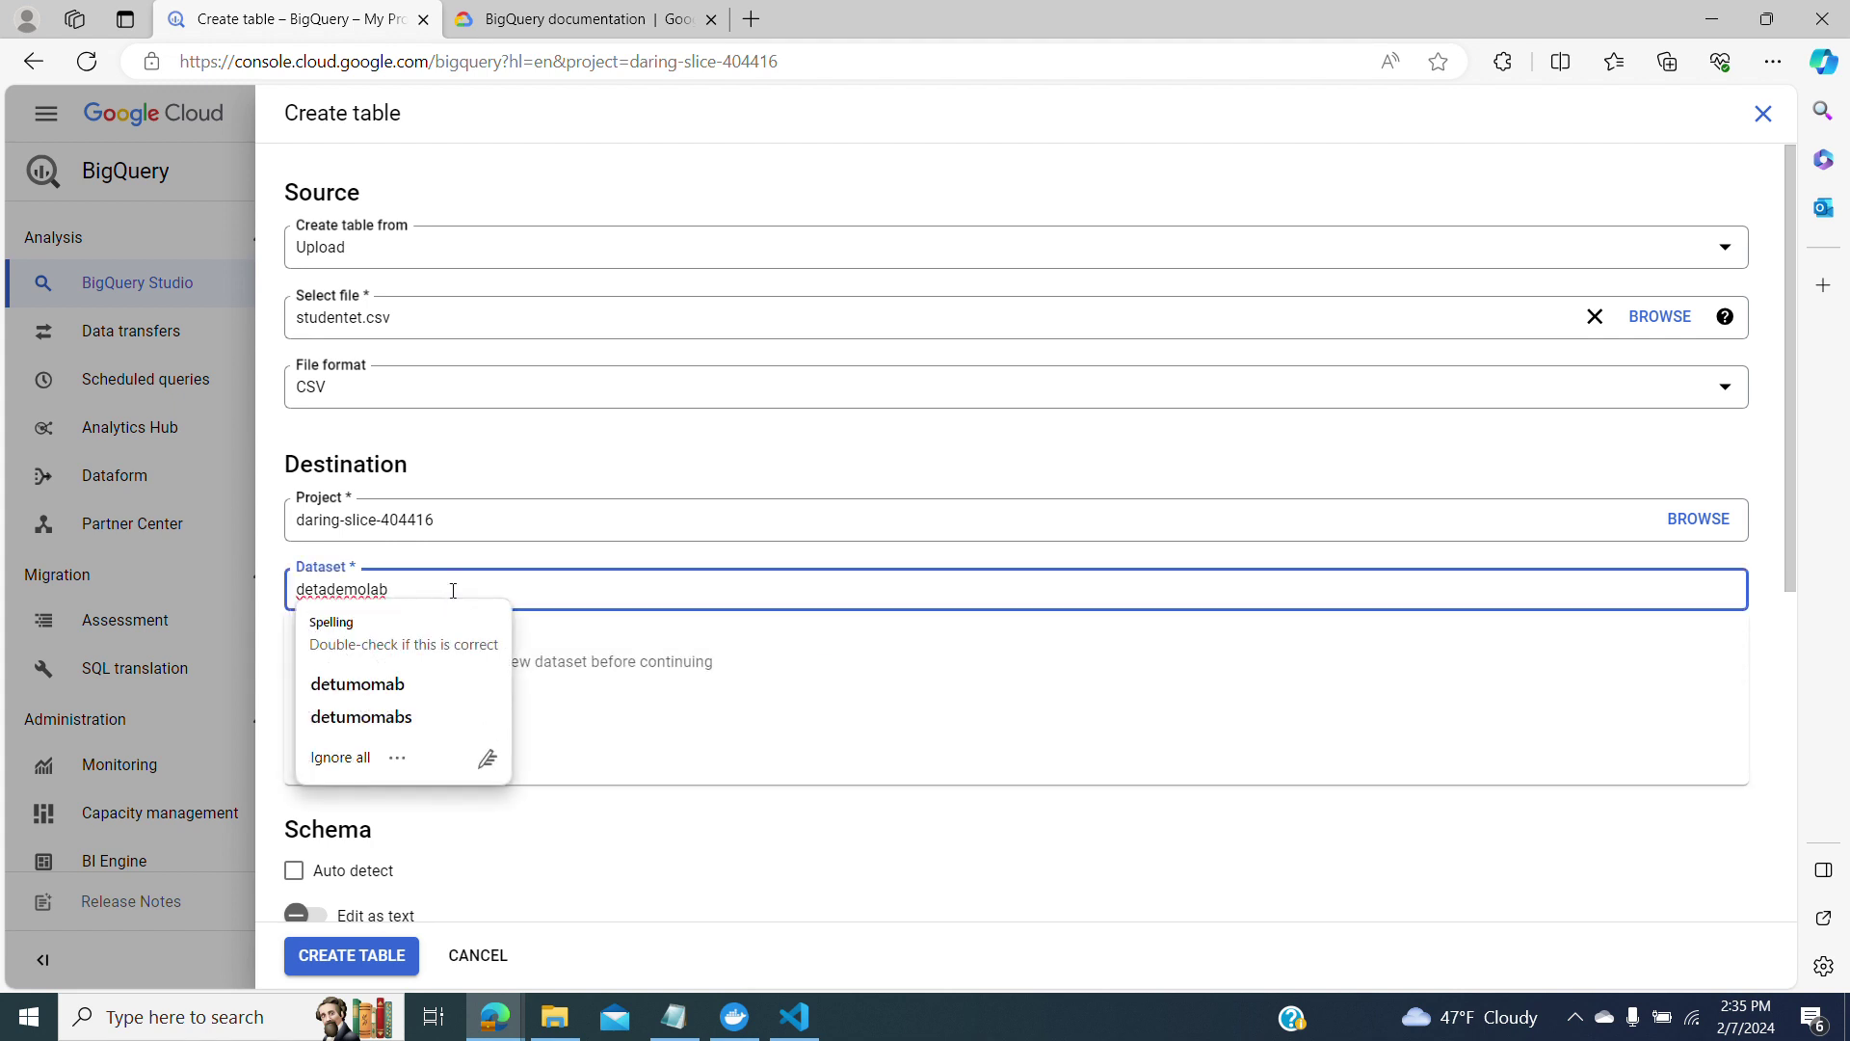
left_click(636, 465)
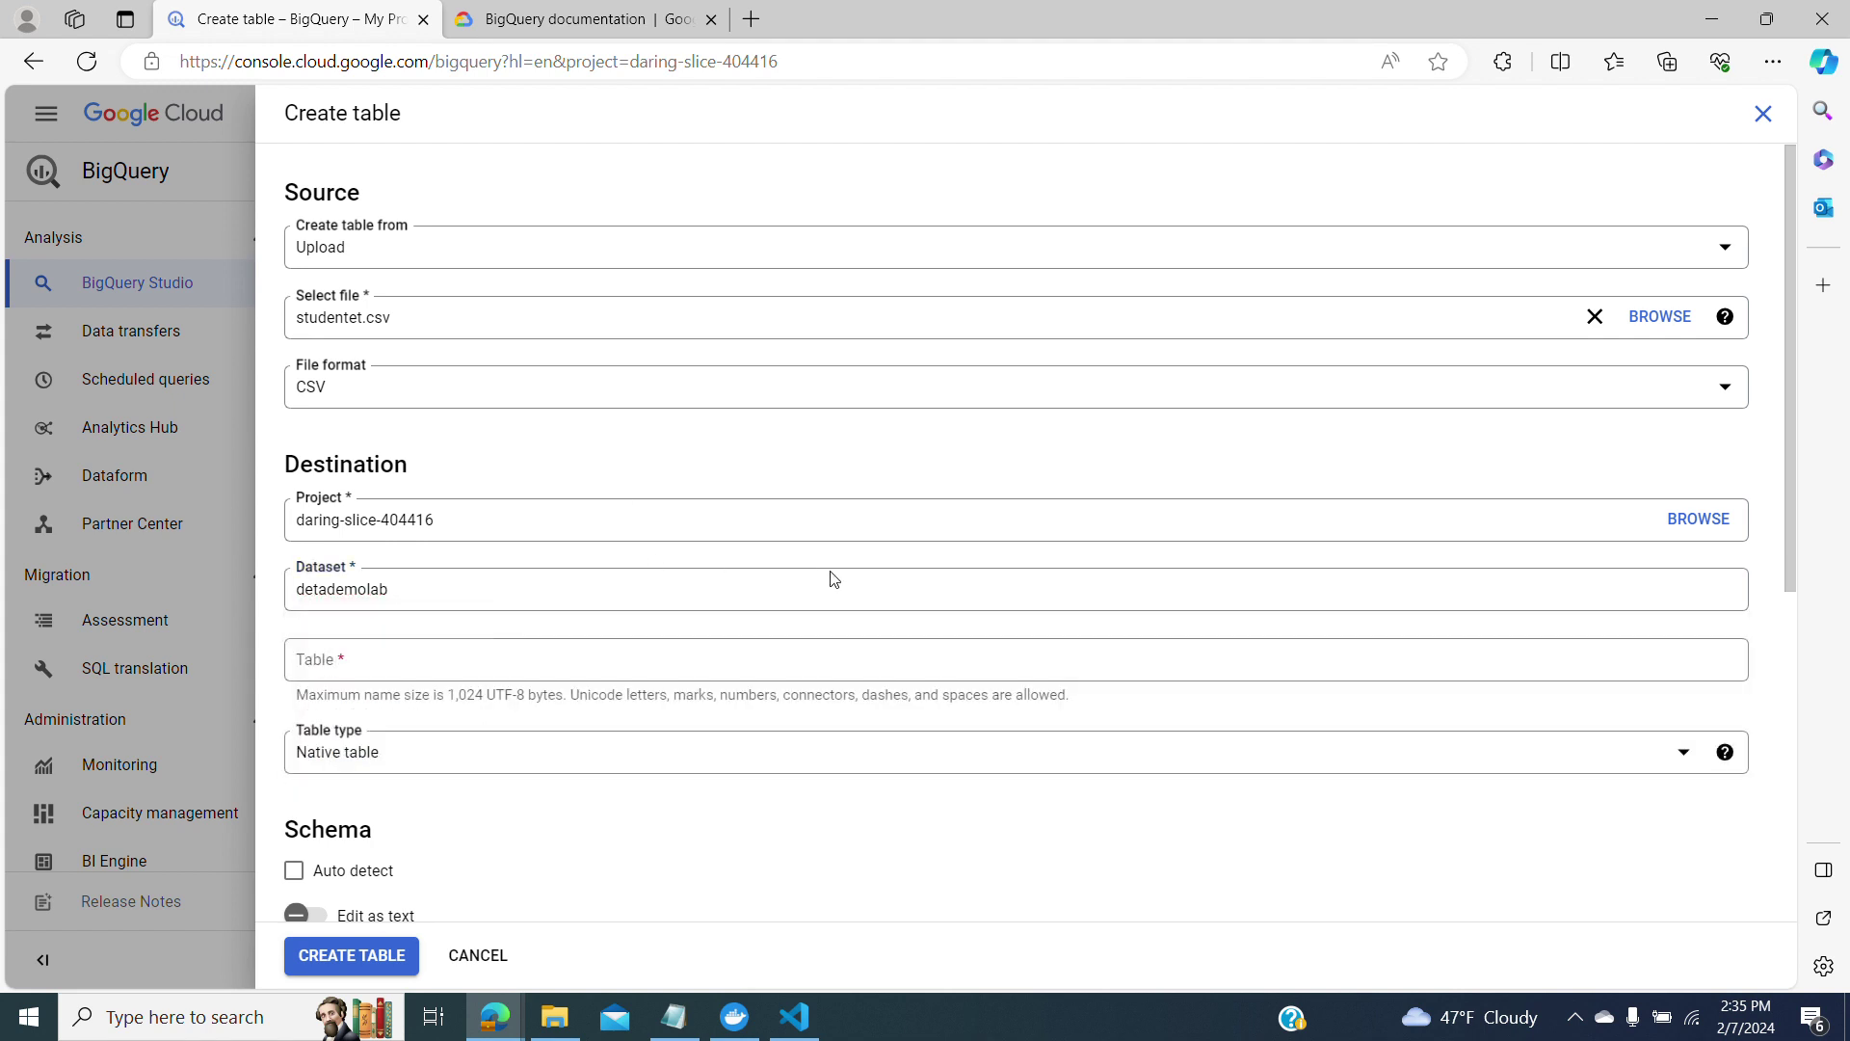
left_click(846, 599)
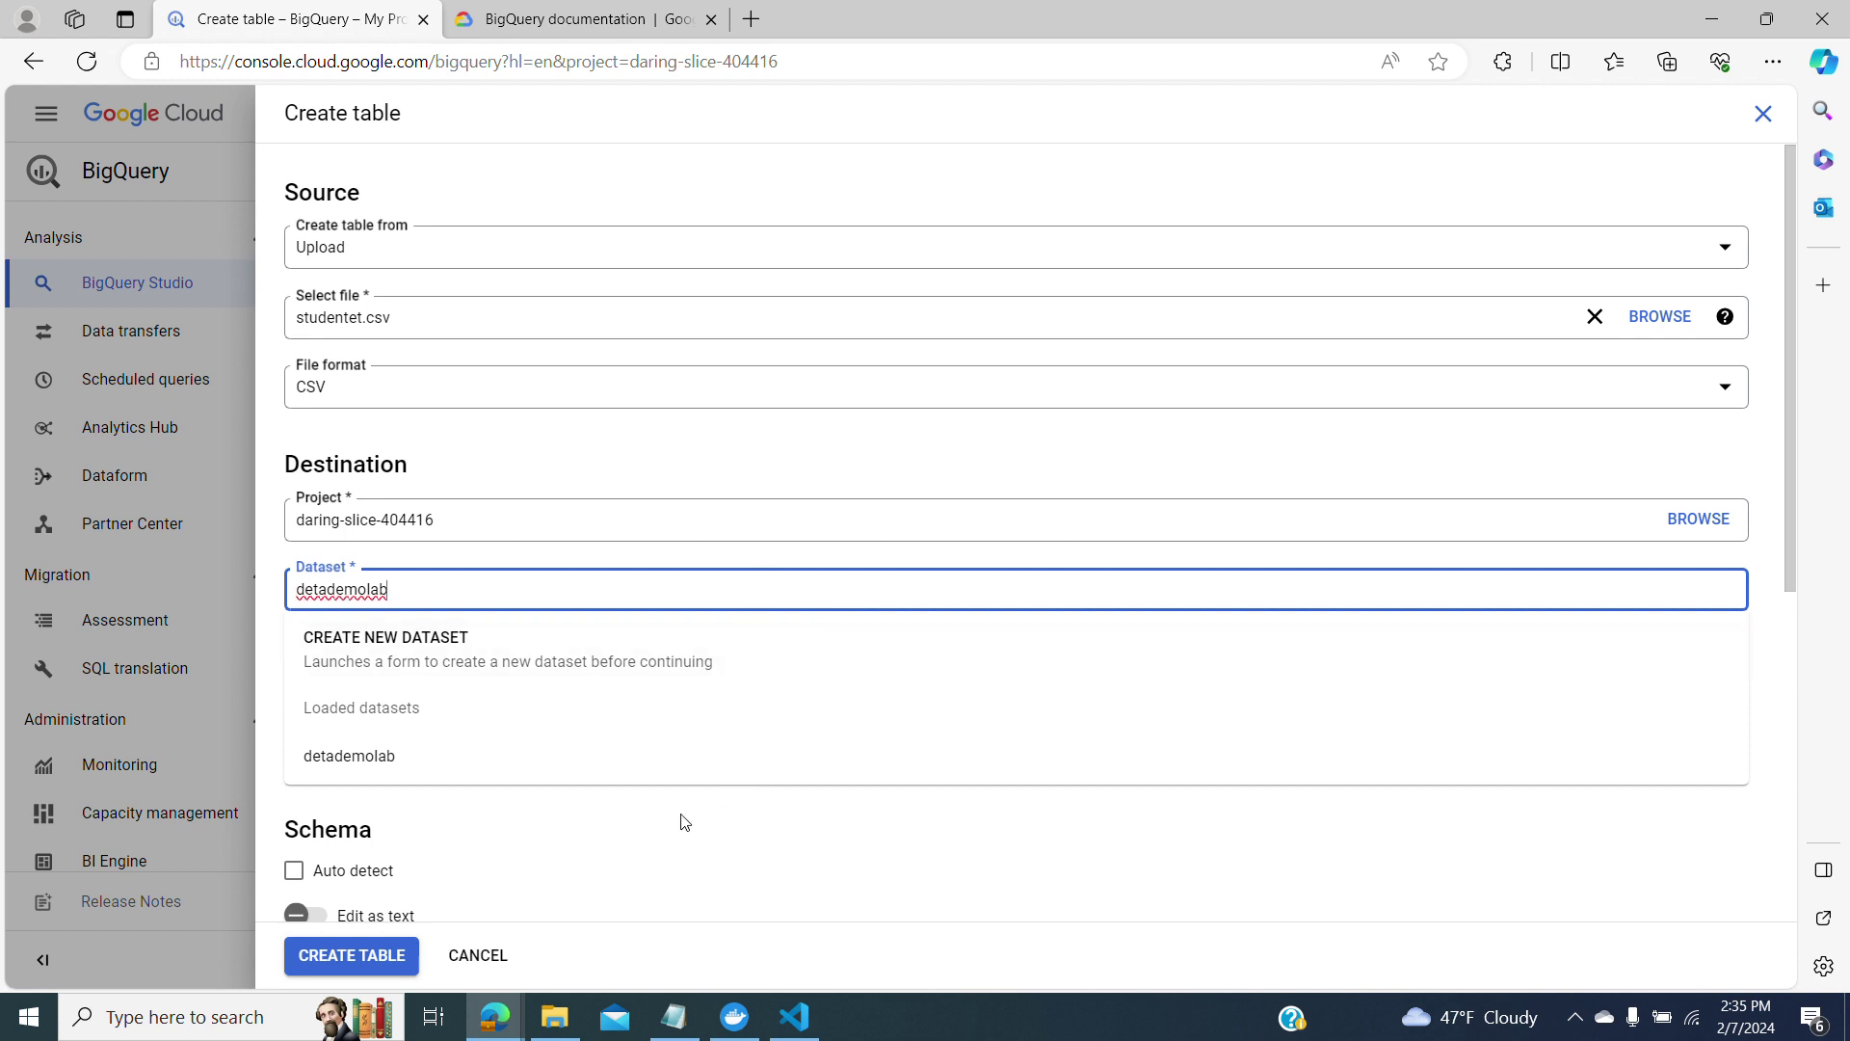
left_click(825, 474)
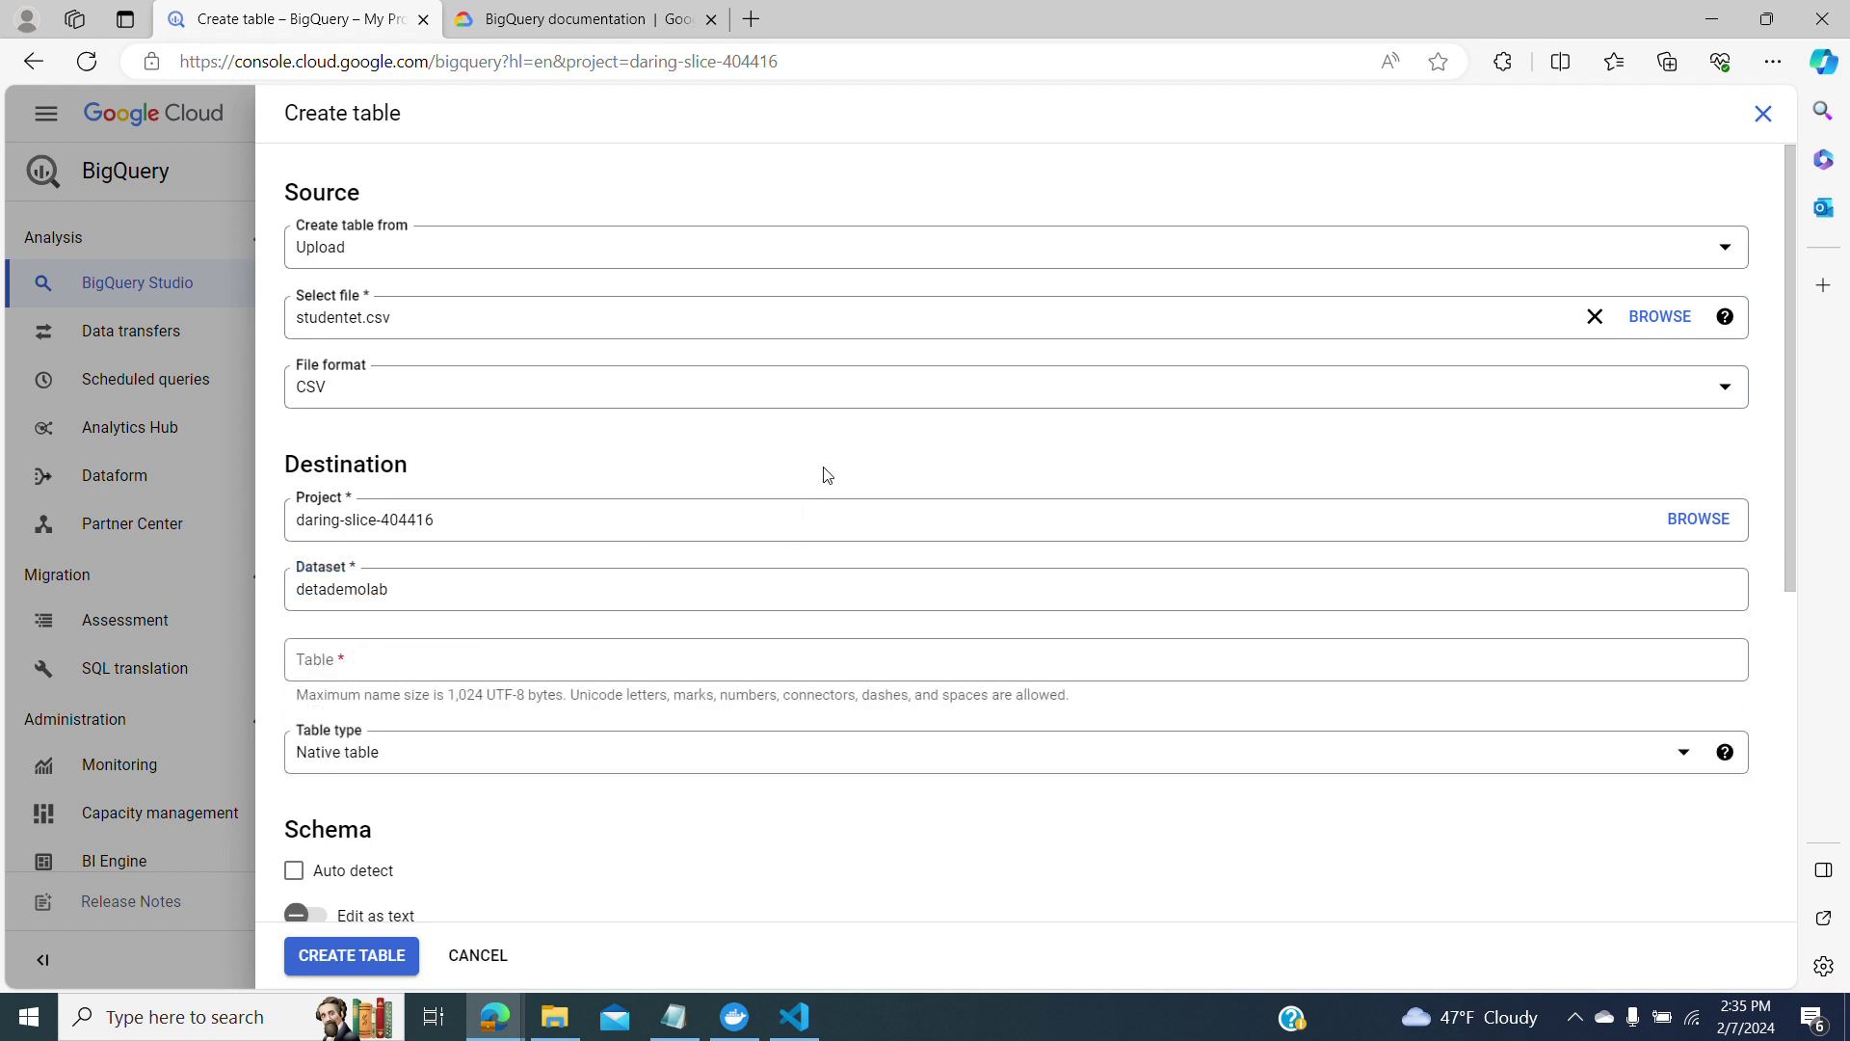
Name the new table demolab and keep Native table as its table type.
left_click(621, 675)
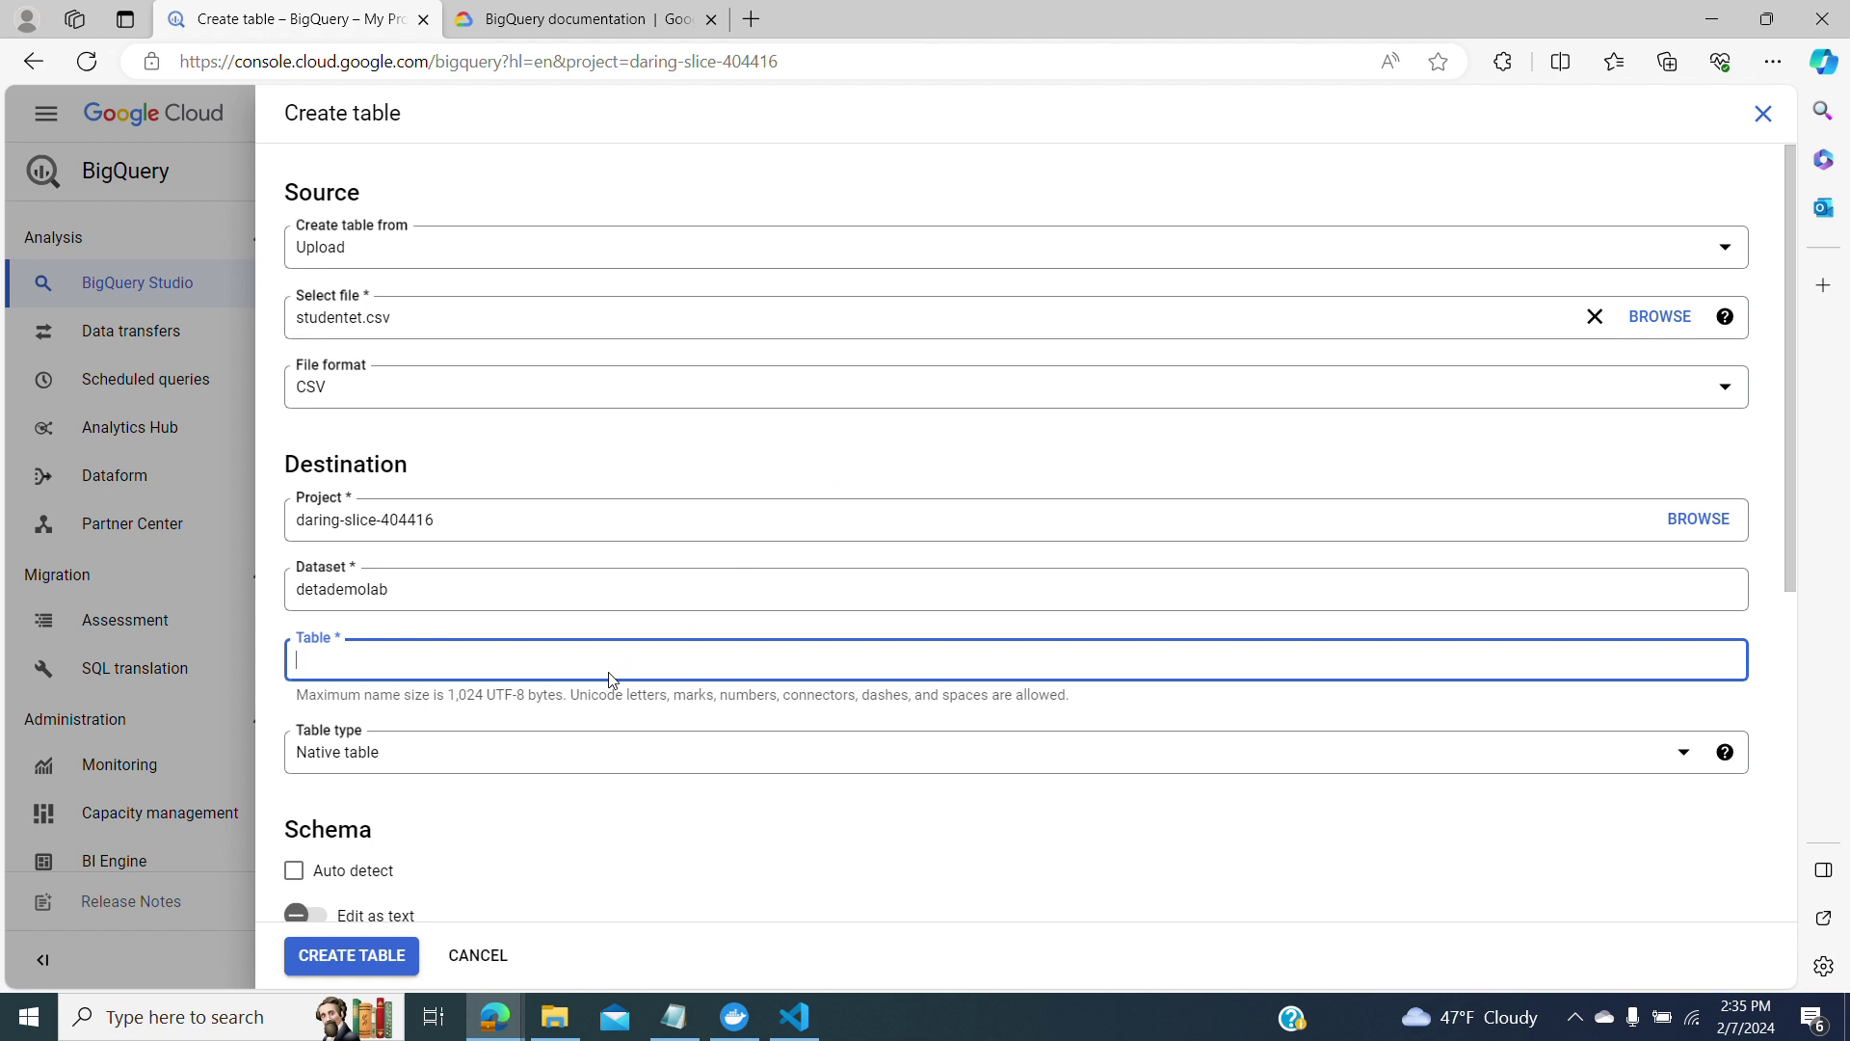
type("demolab")
left_click(566, 752)
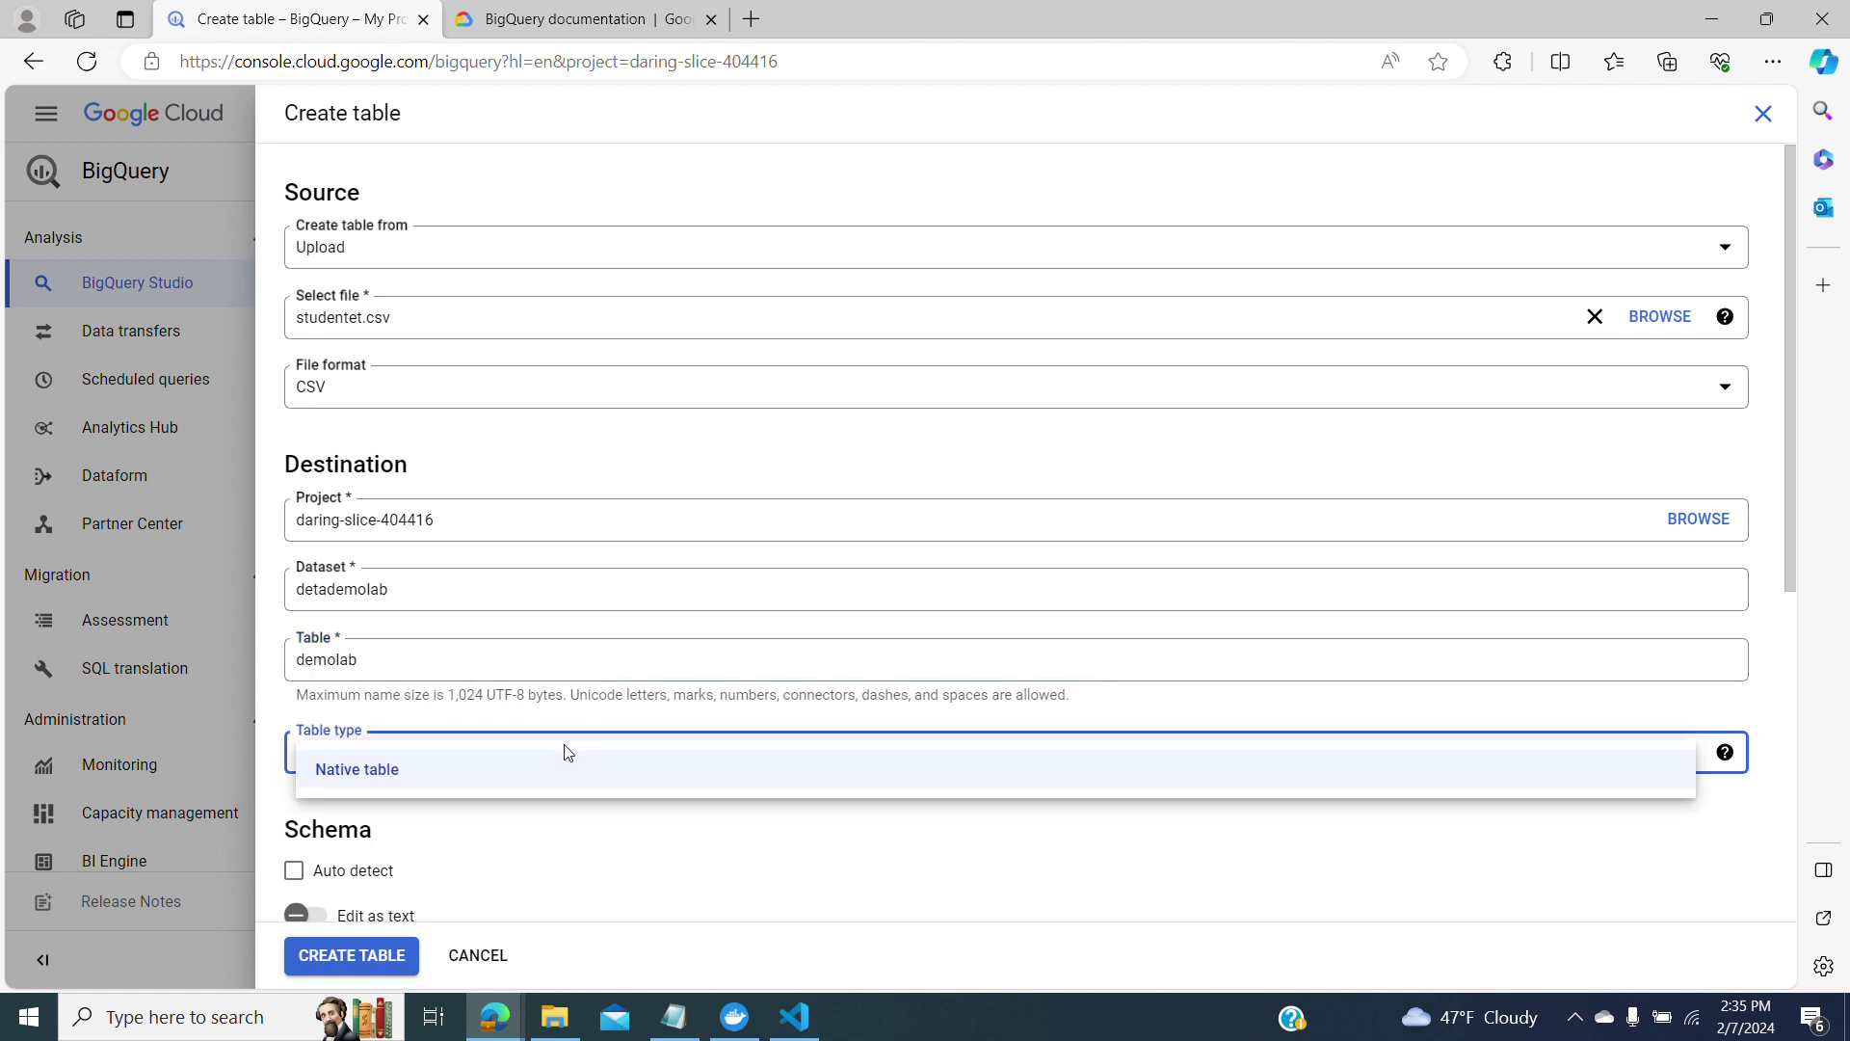
left_click(999, 897)
mouse_move(1728, 771)
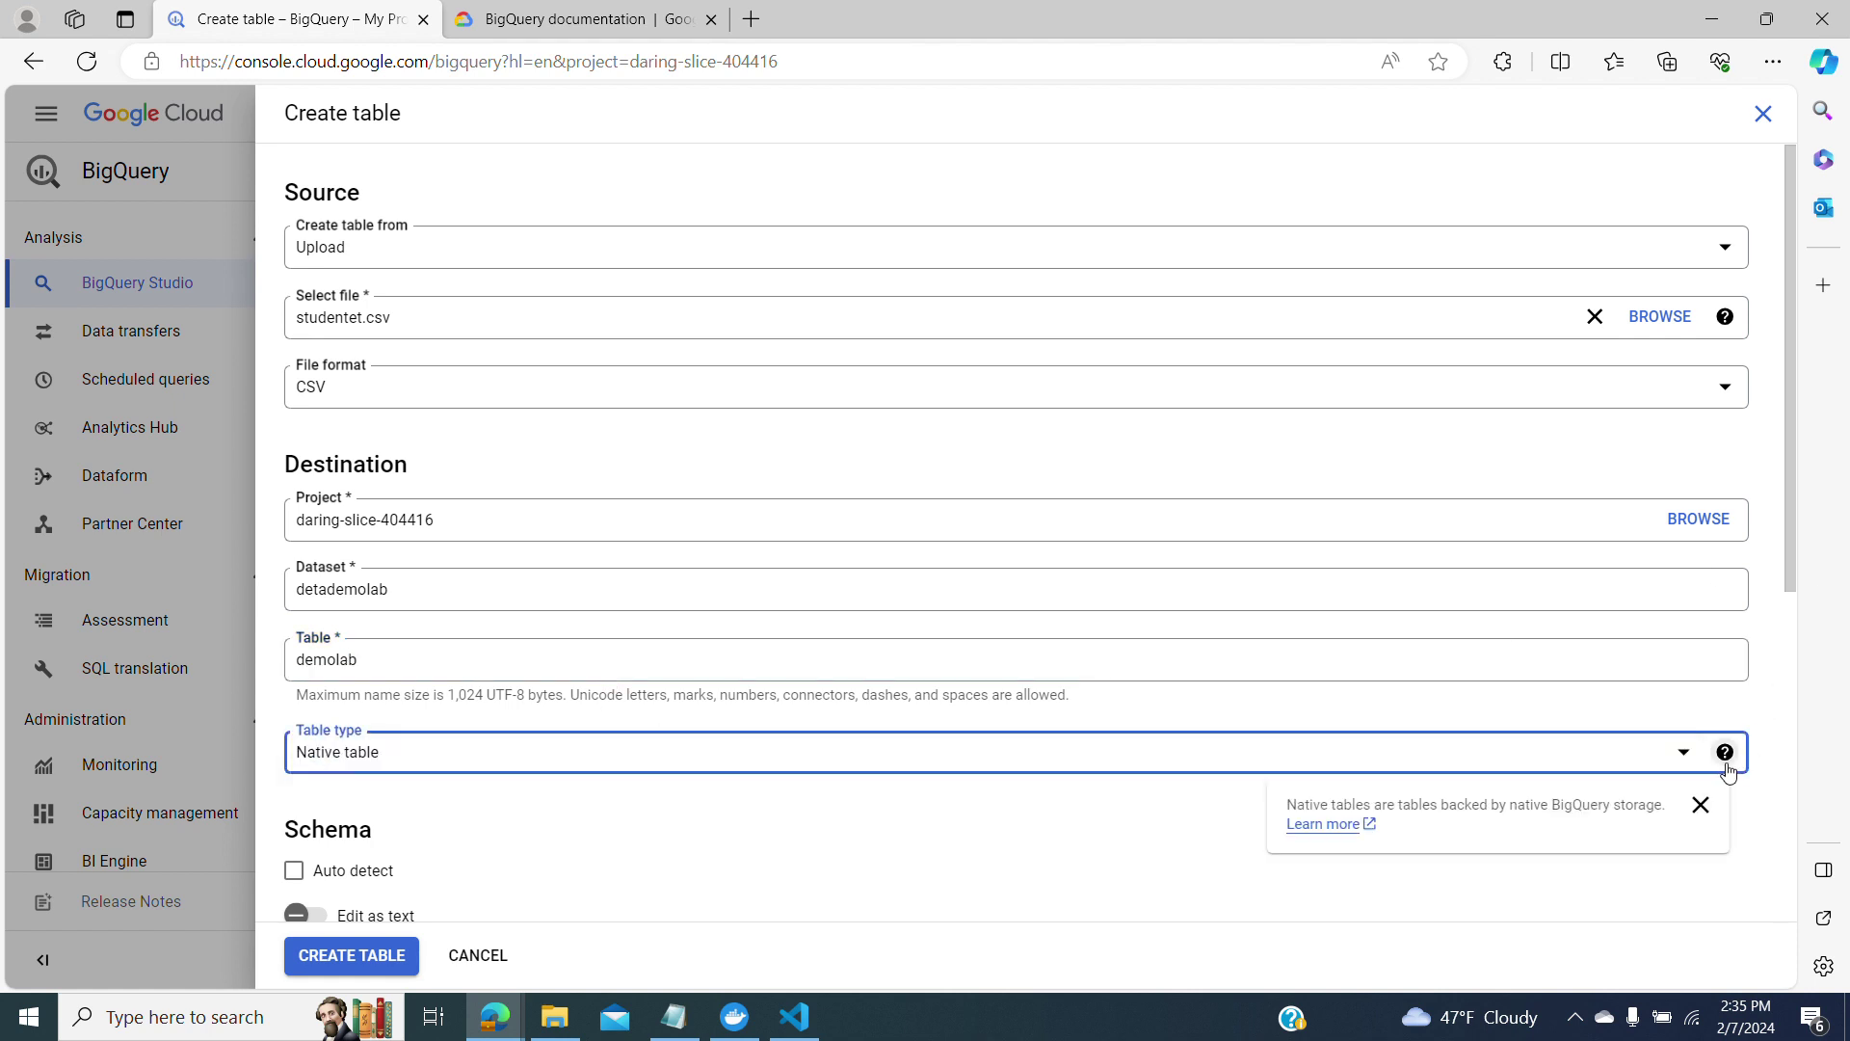
mouse_move(1731, 316)
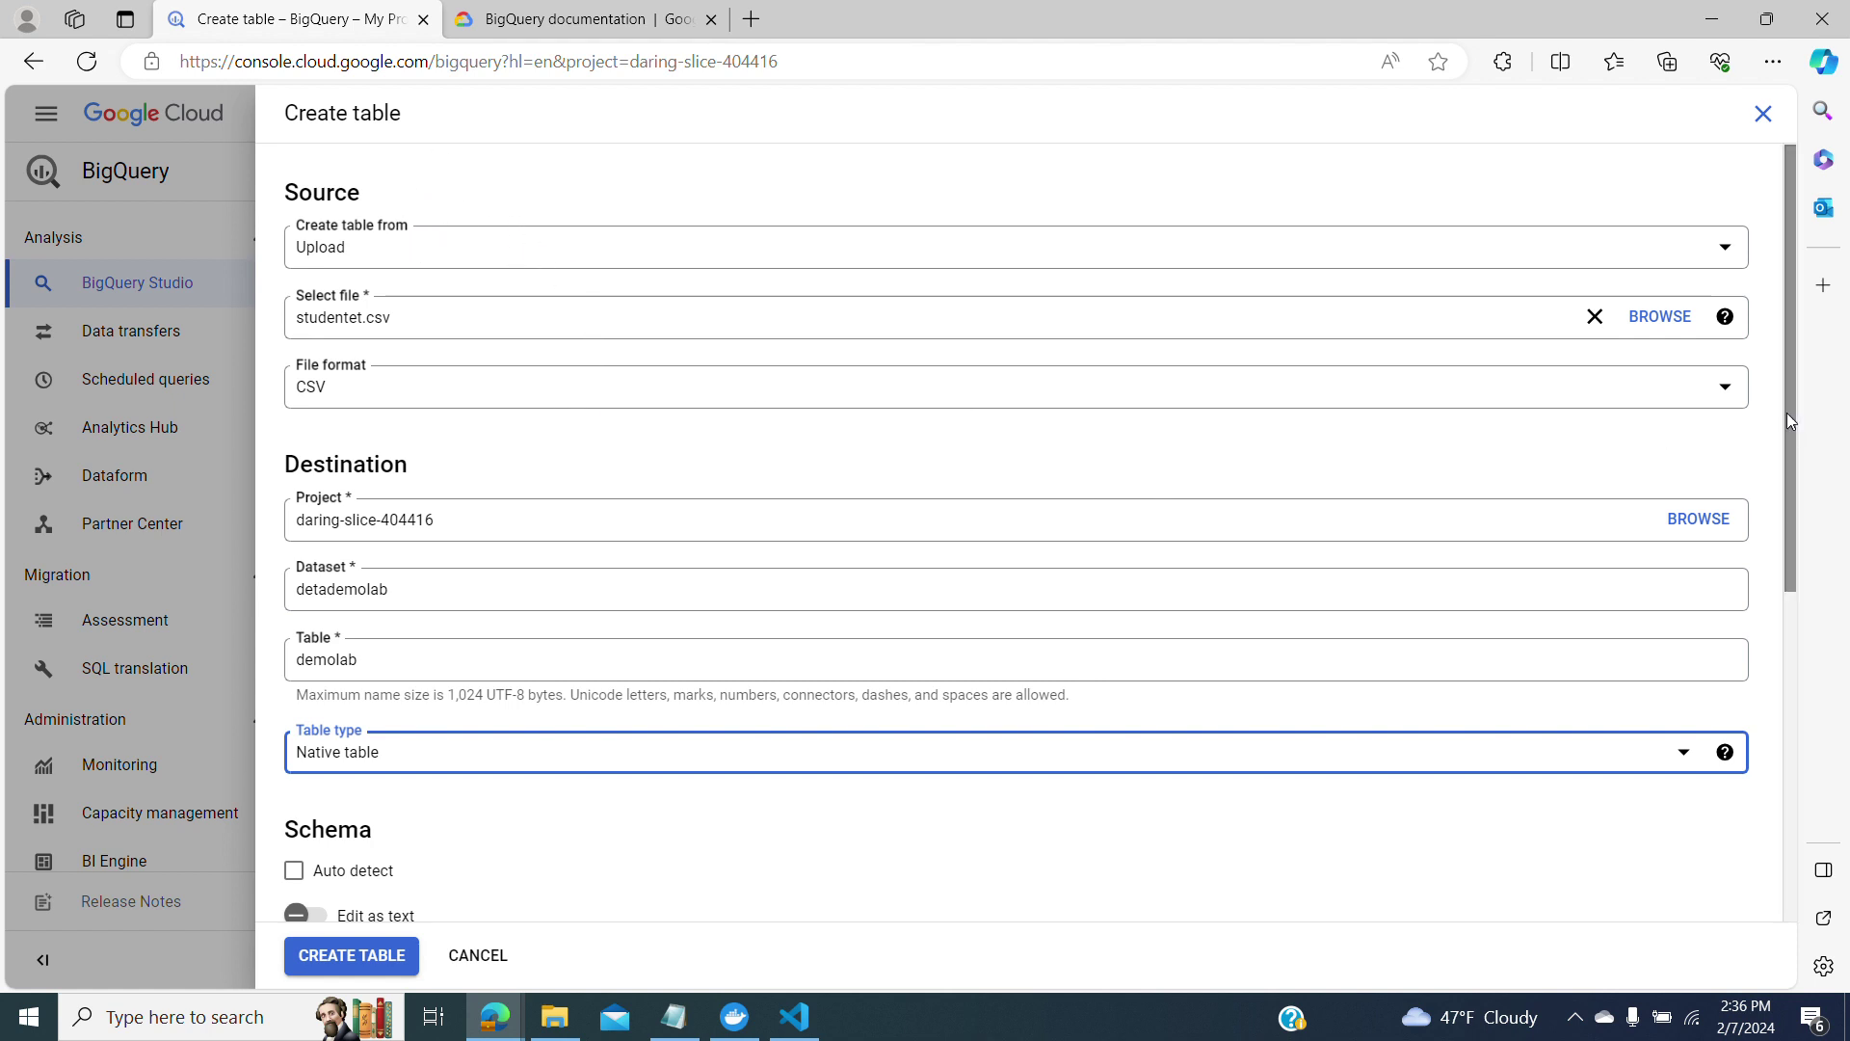
Turn on schema auto detection, leave the table unpartitioned, and create the demolab table.
left_click_drag(1788, 420, 1836, 617)
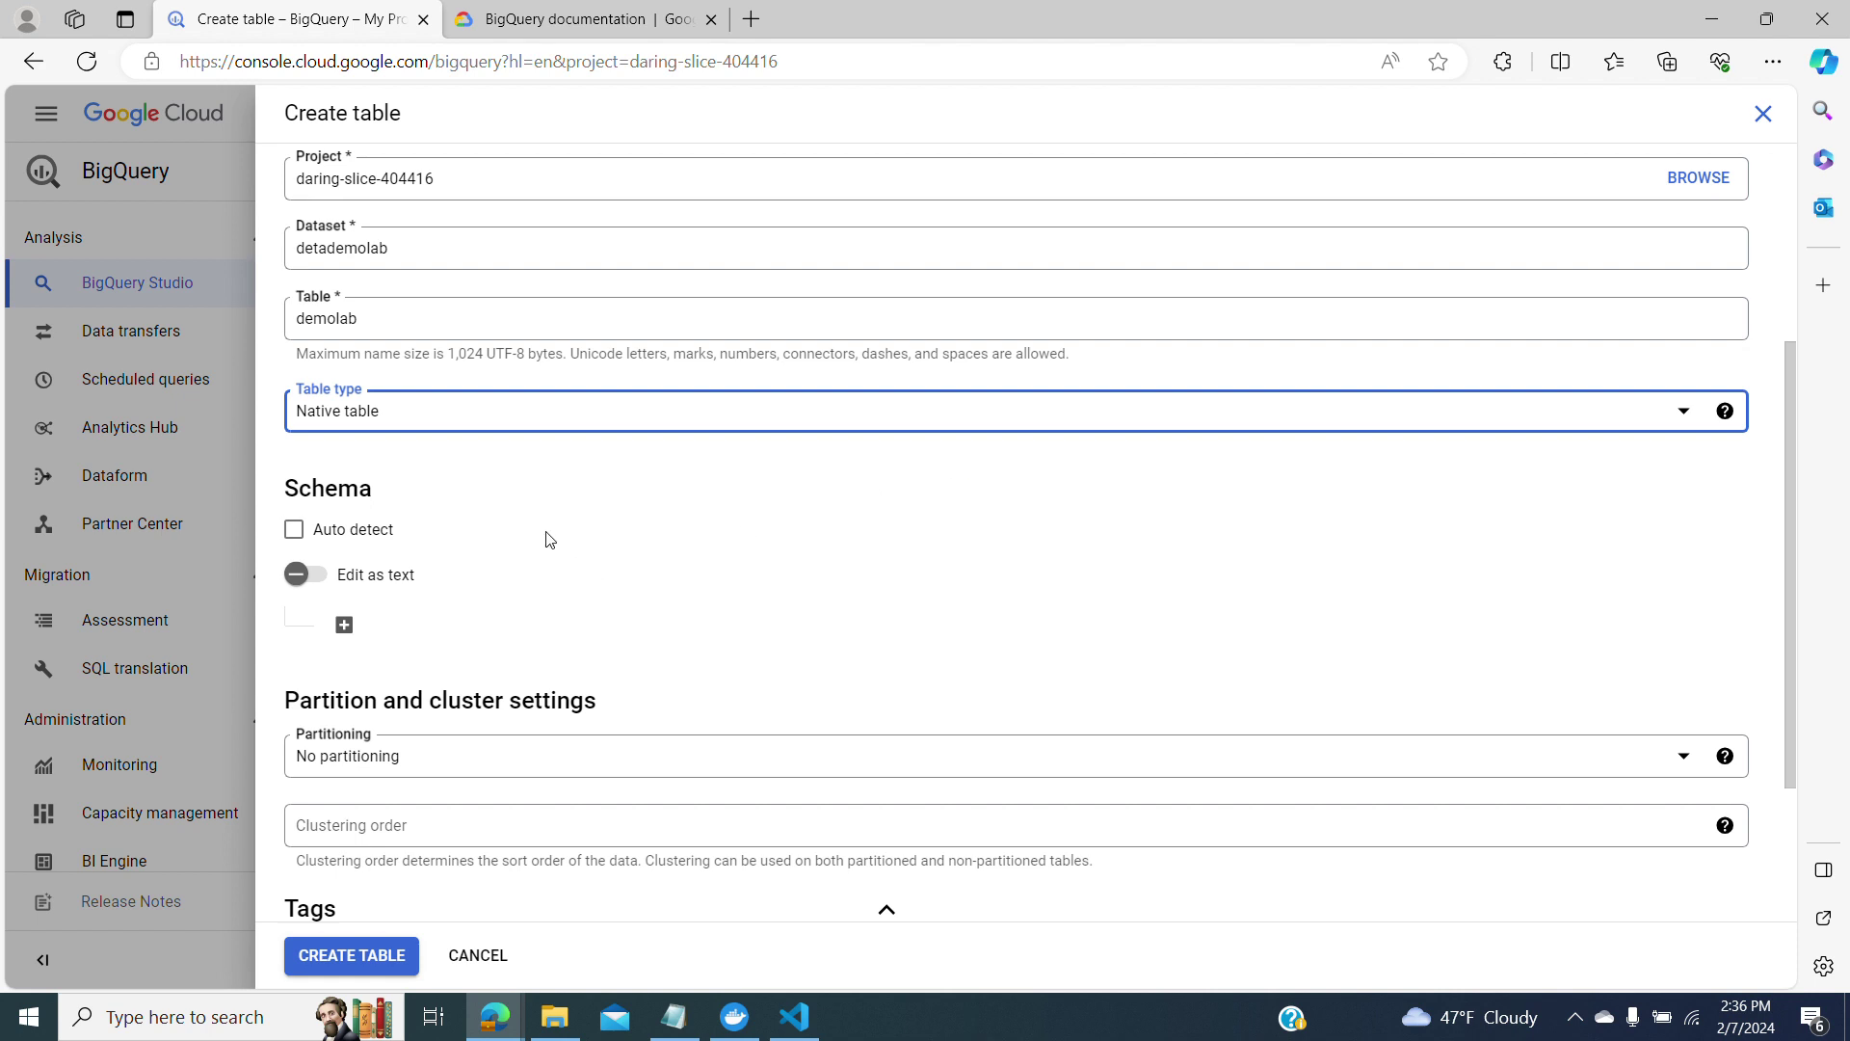
left_click(294, 531)
left_click(294, 531)
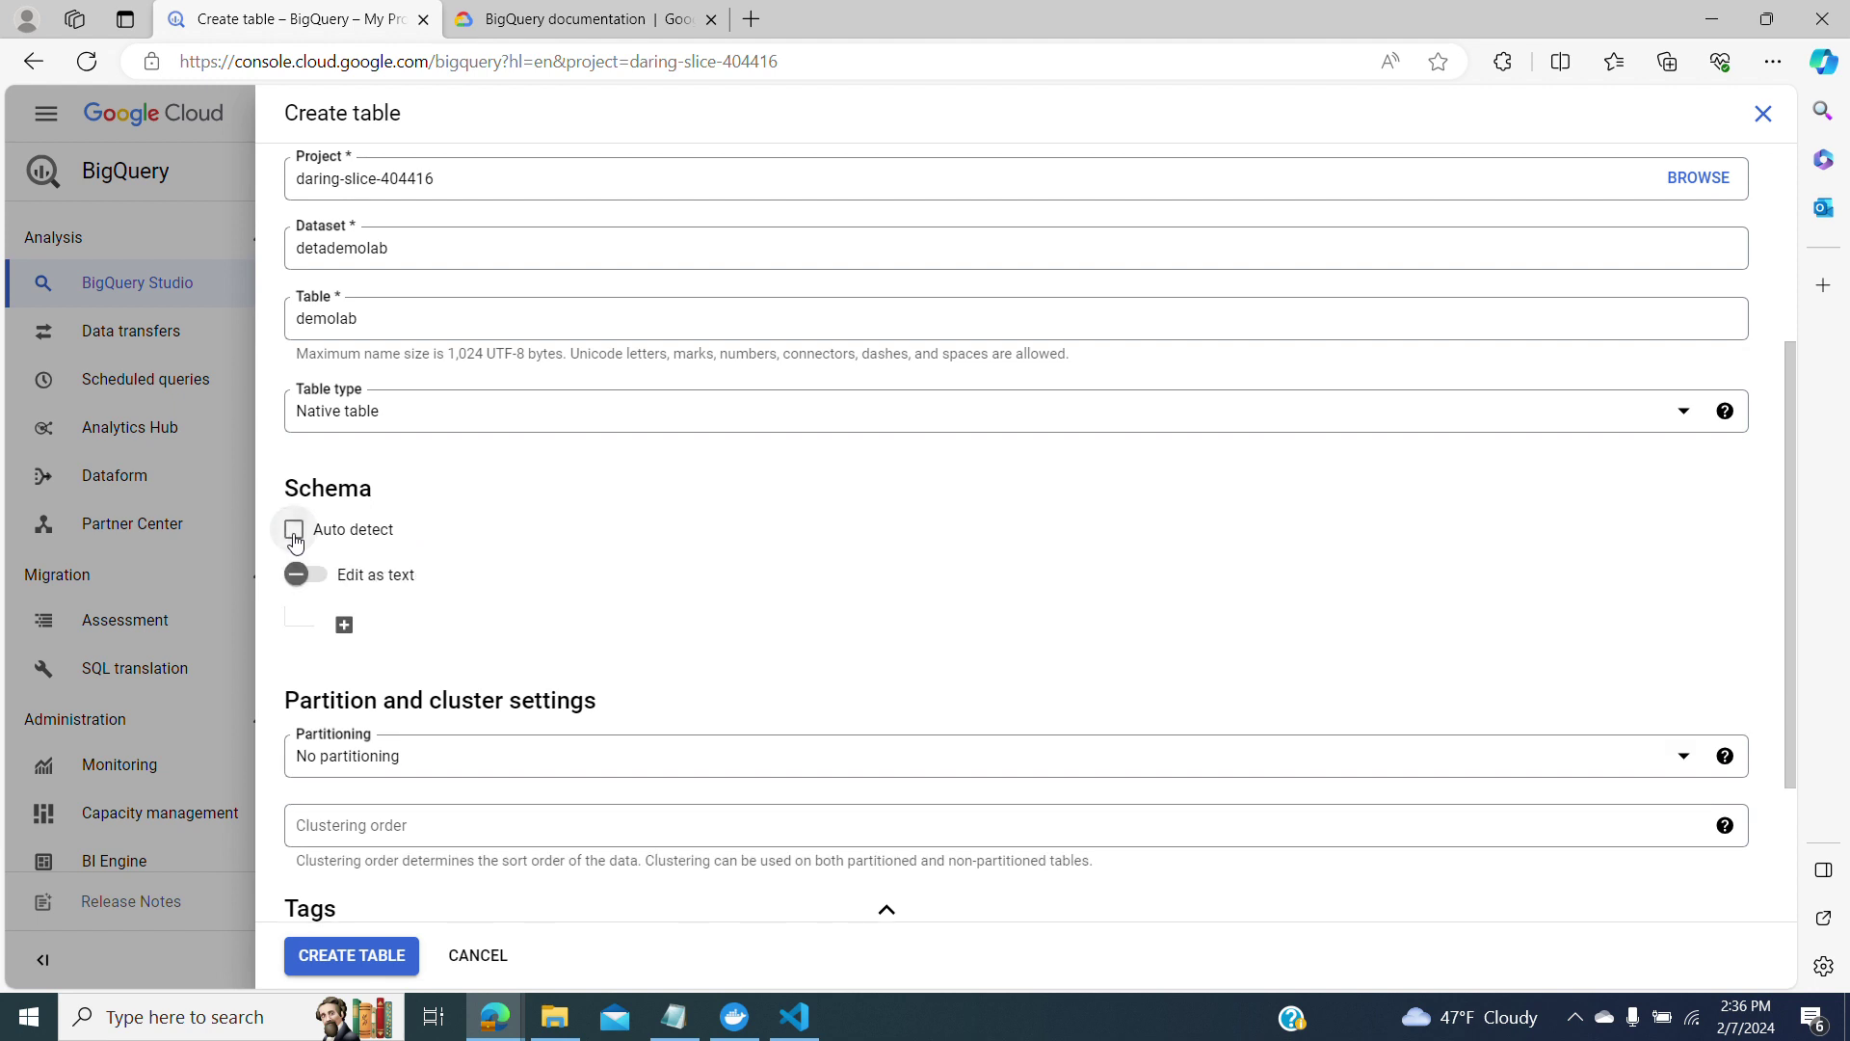
left_click(321, 585)
left_click(294, 529)
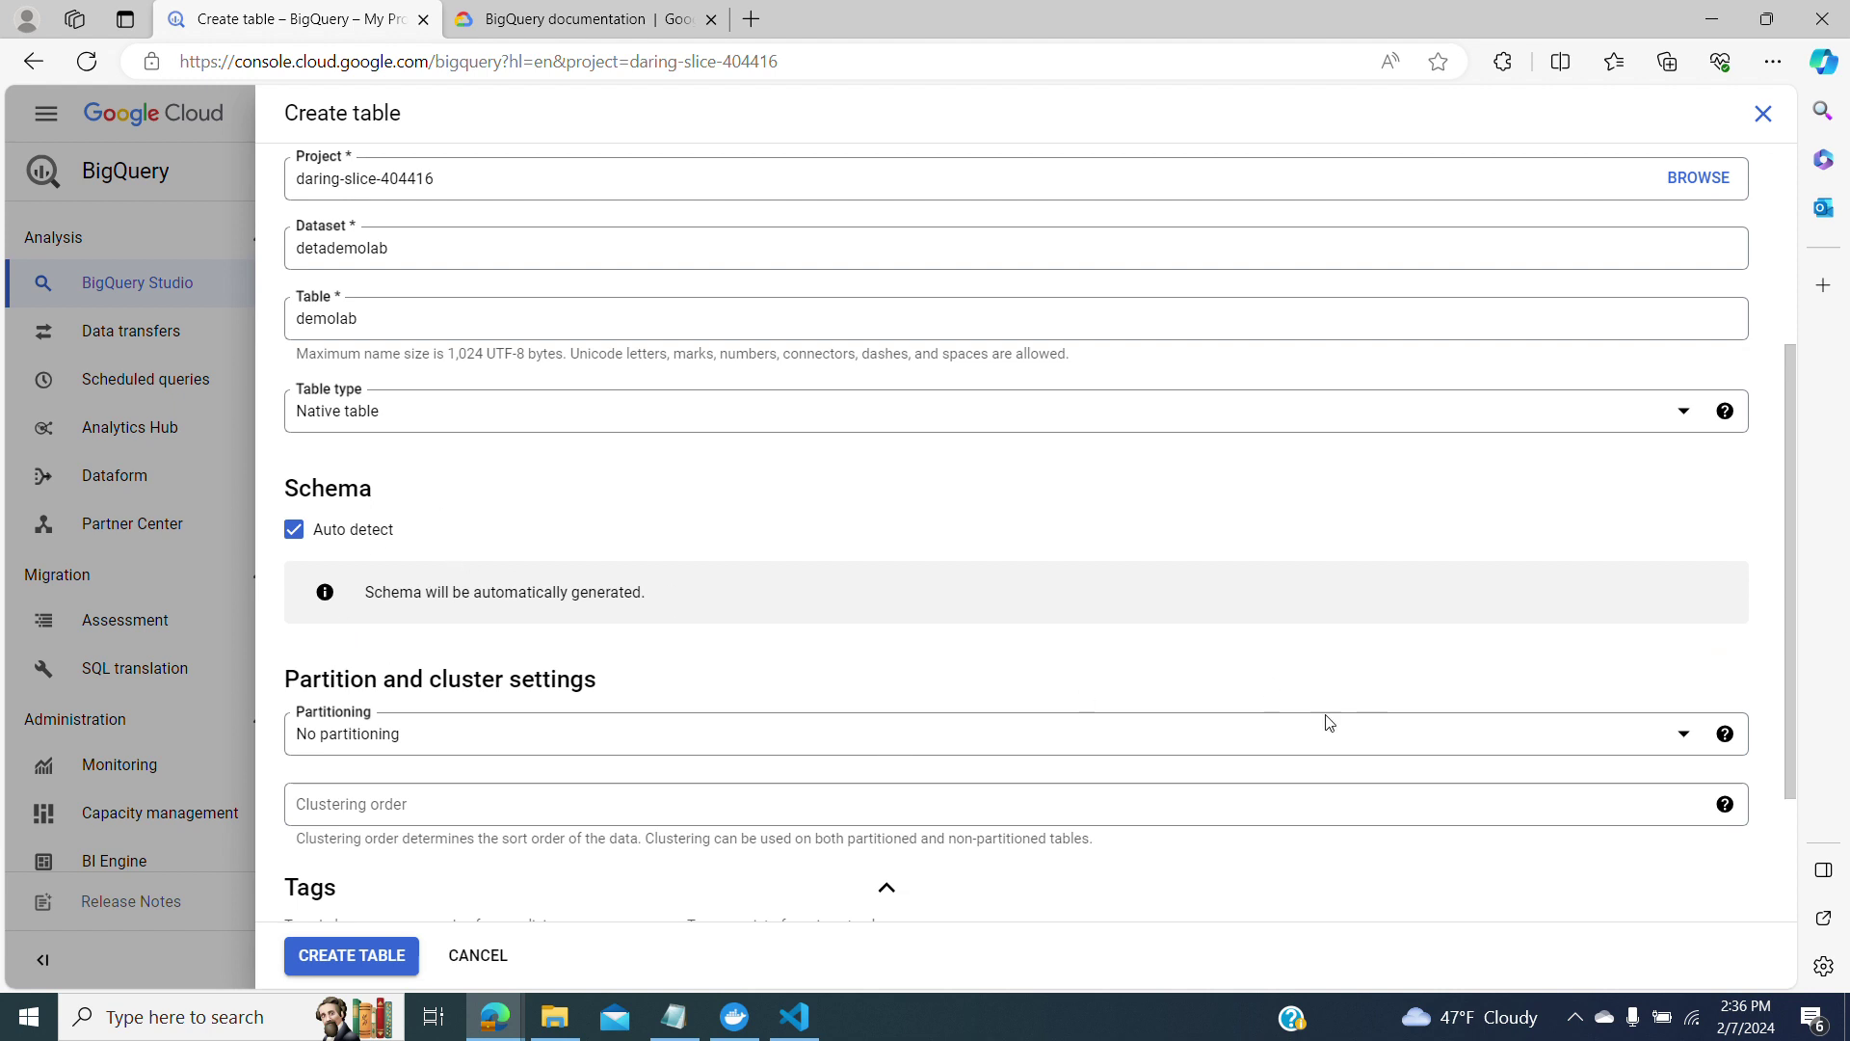
left_click_drag(1788, 640, 1802, 844)
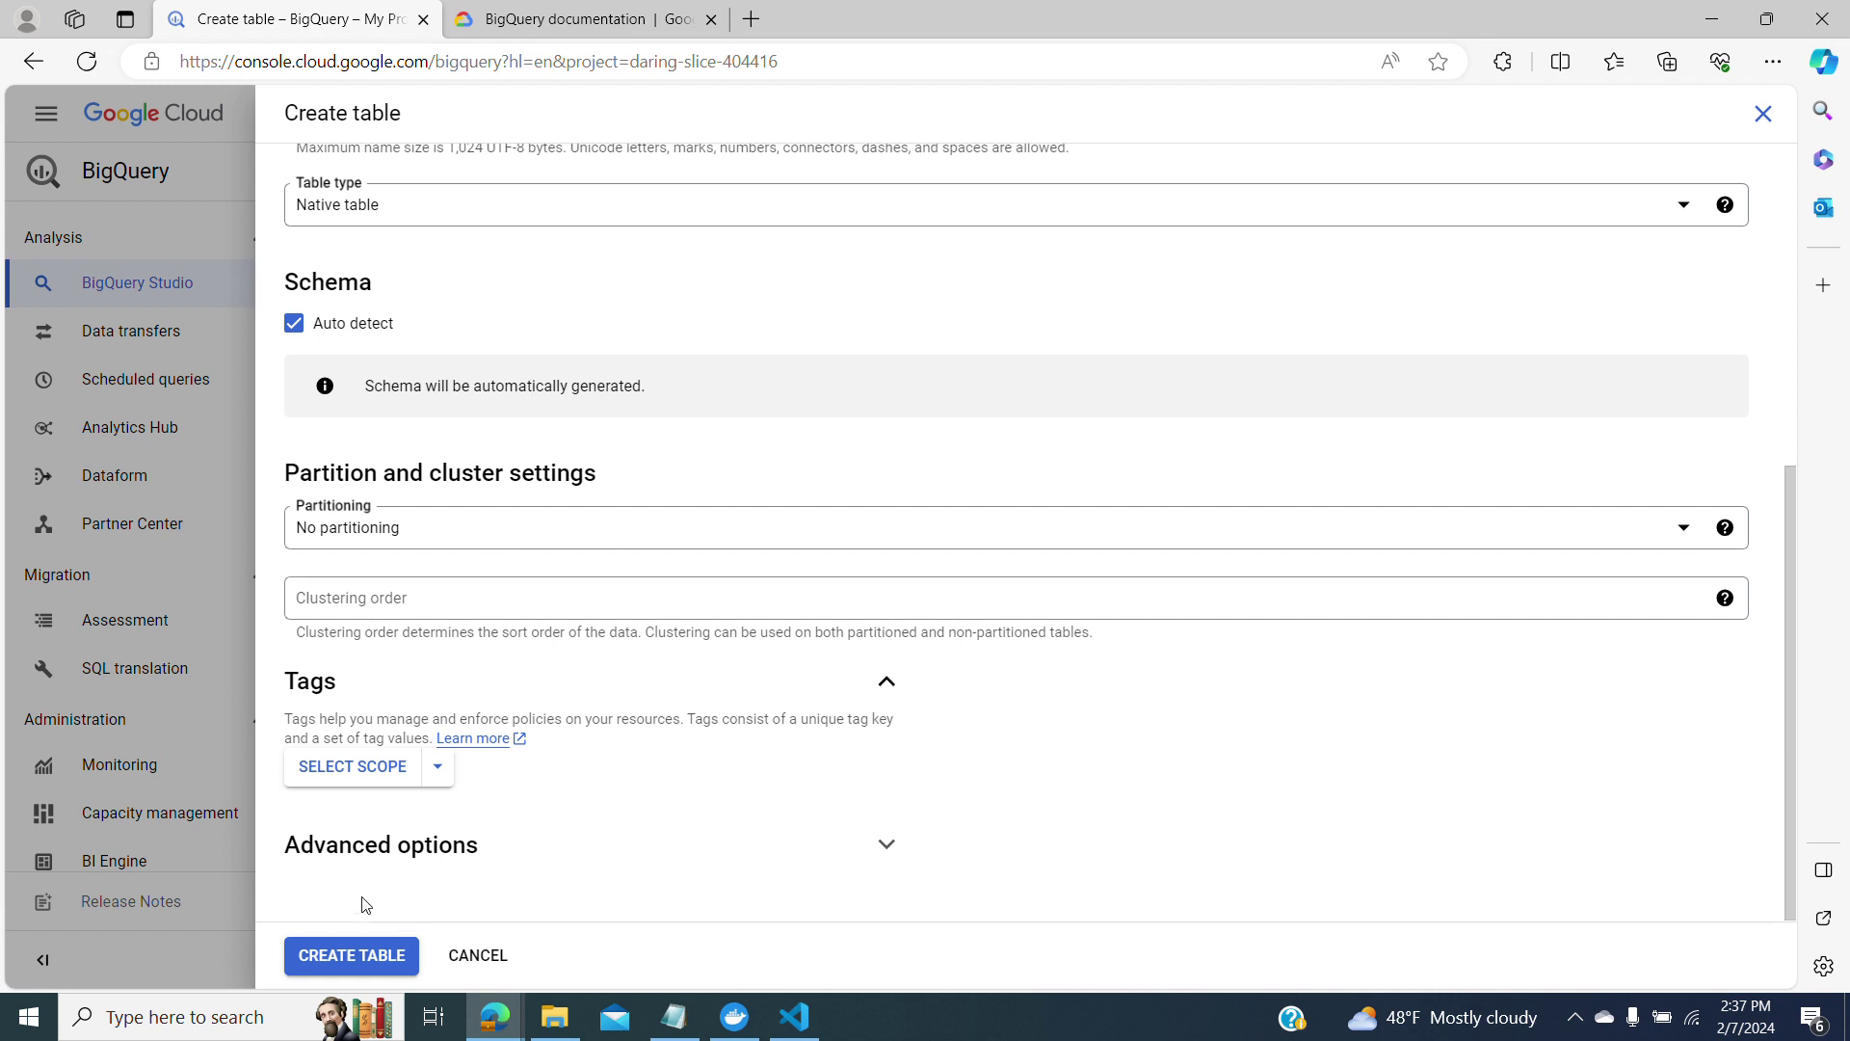
left_click(354, 959)
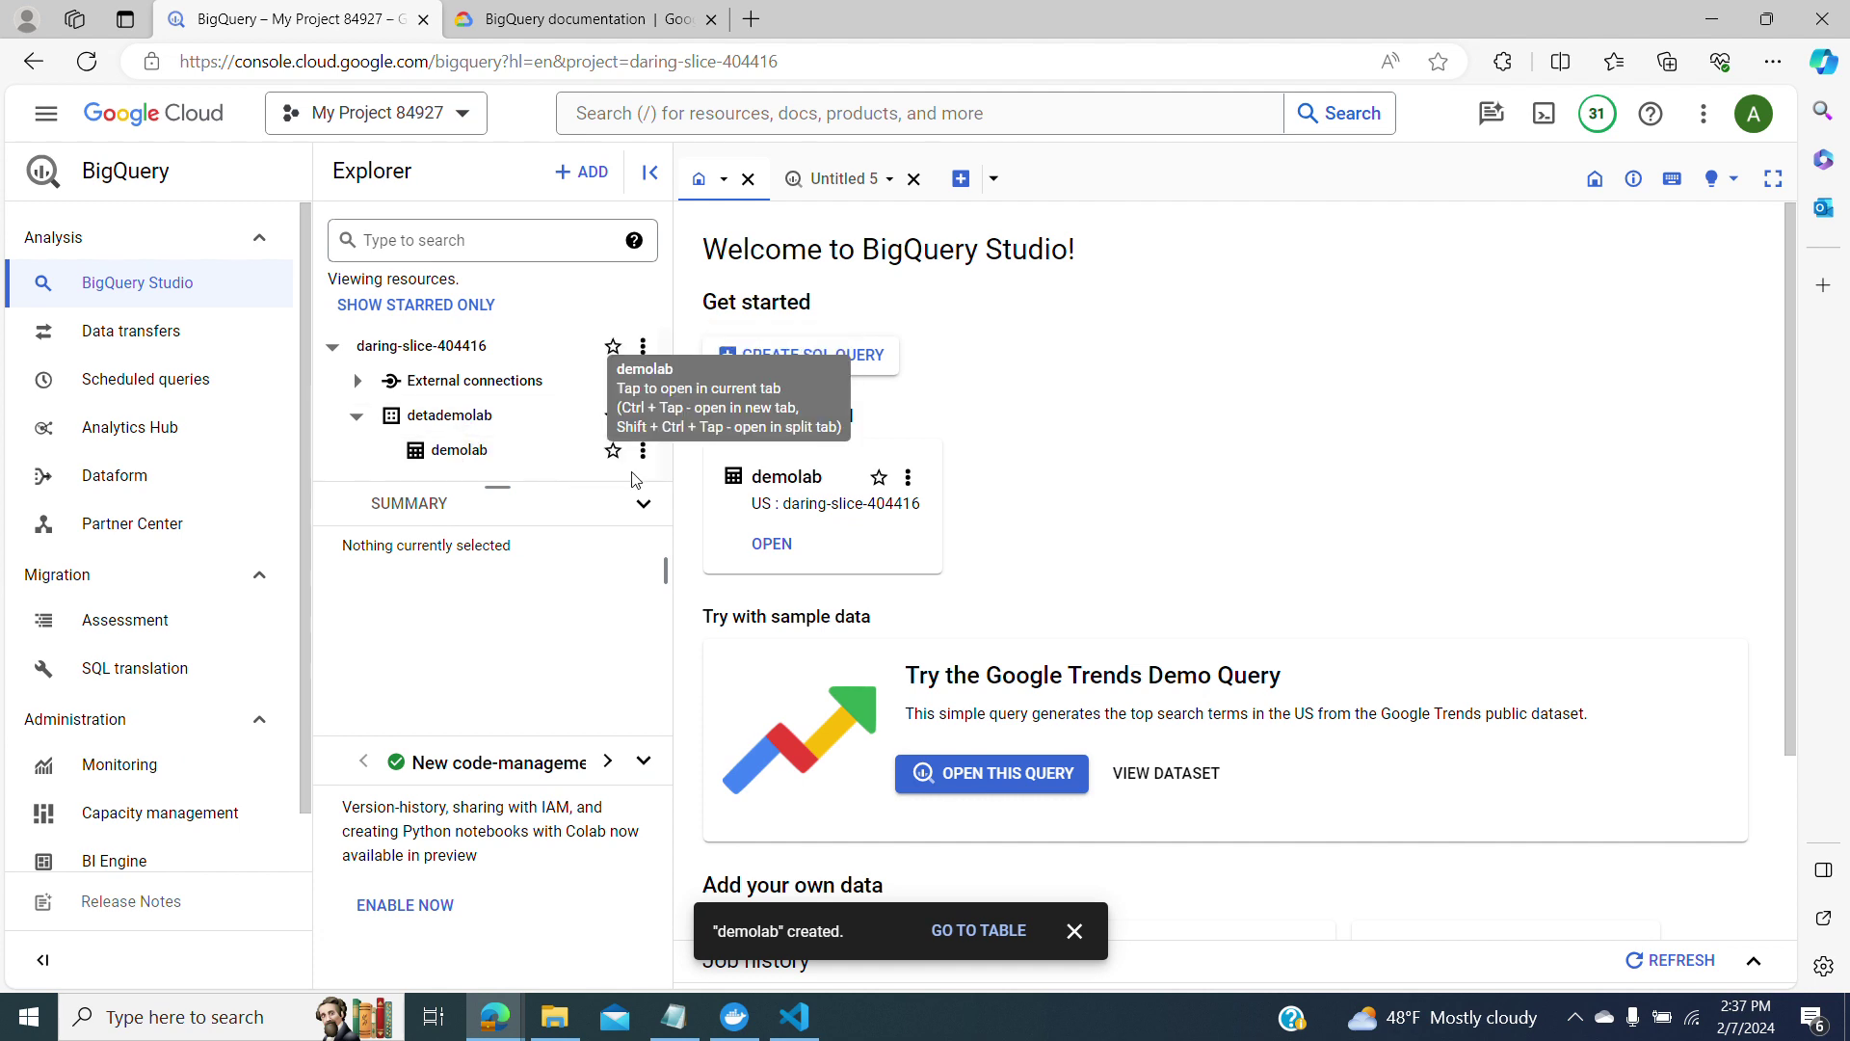
Open the new demolab table and examine its schema fields and preview rows.
left_click(489, 467)
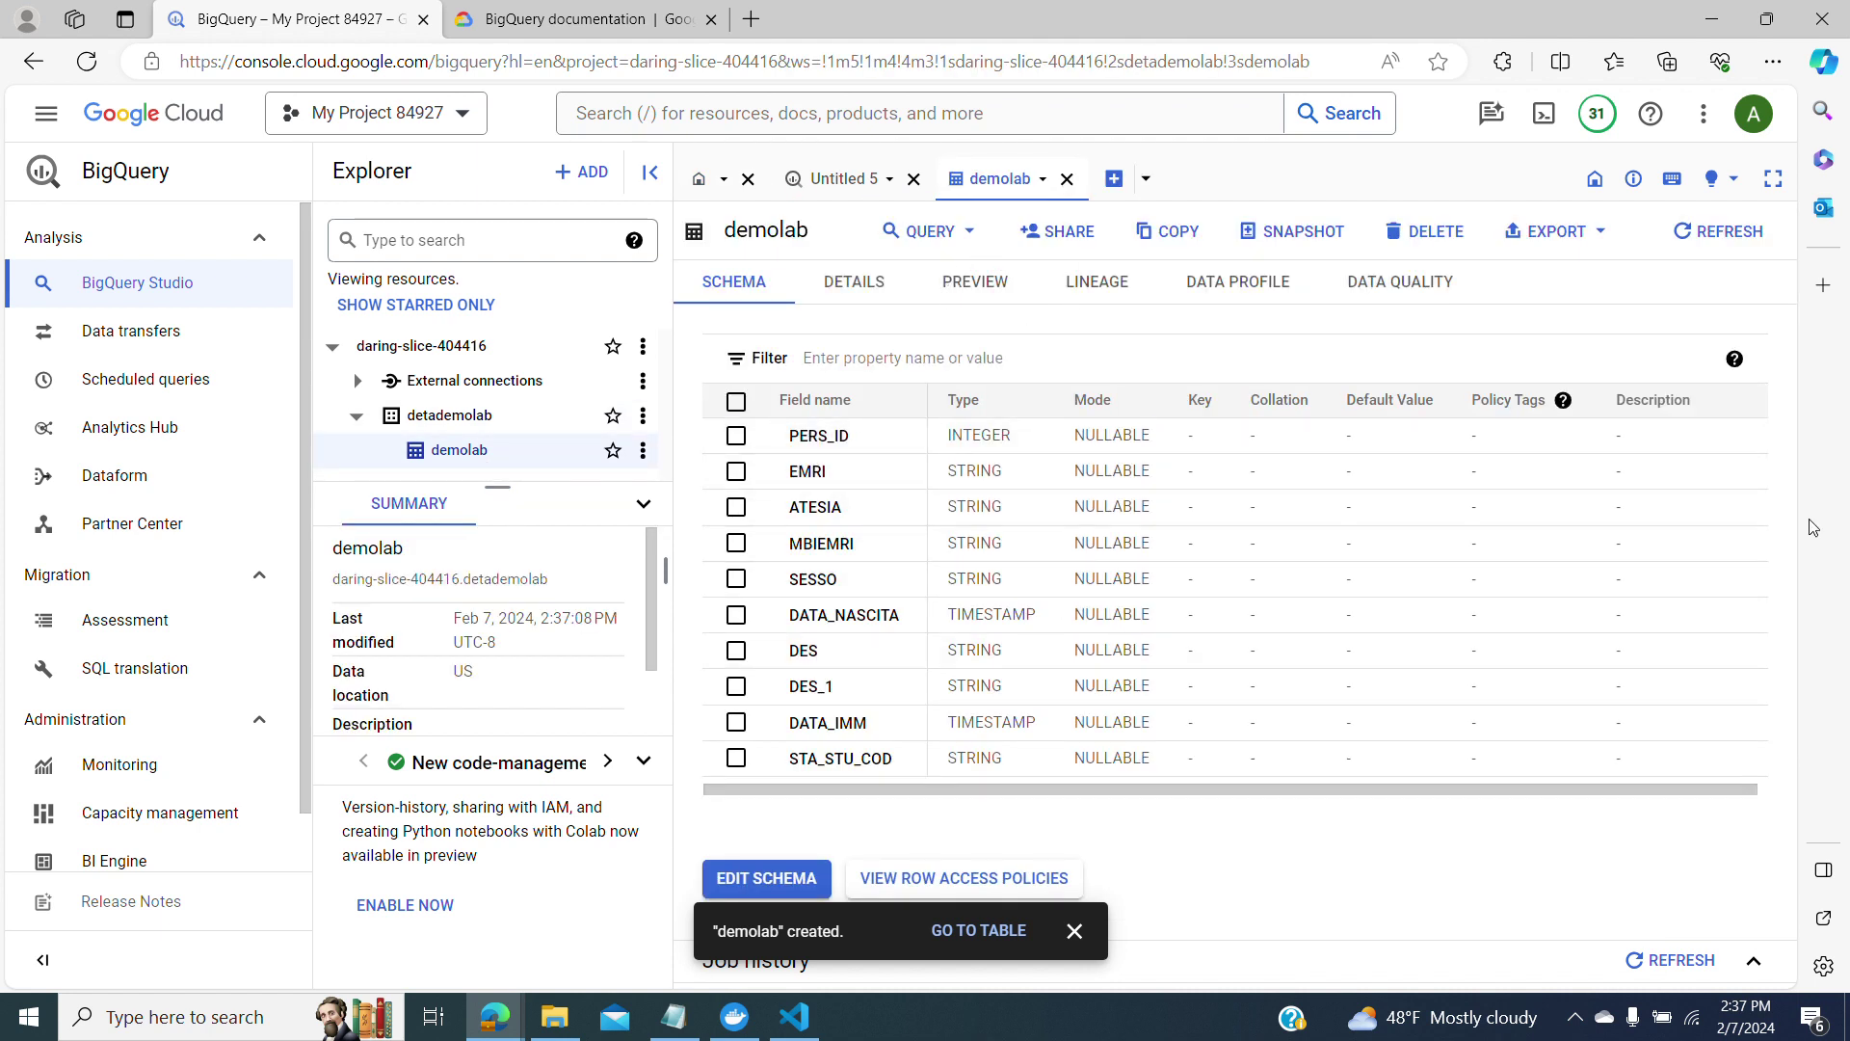
left_click(993, 282)
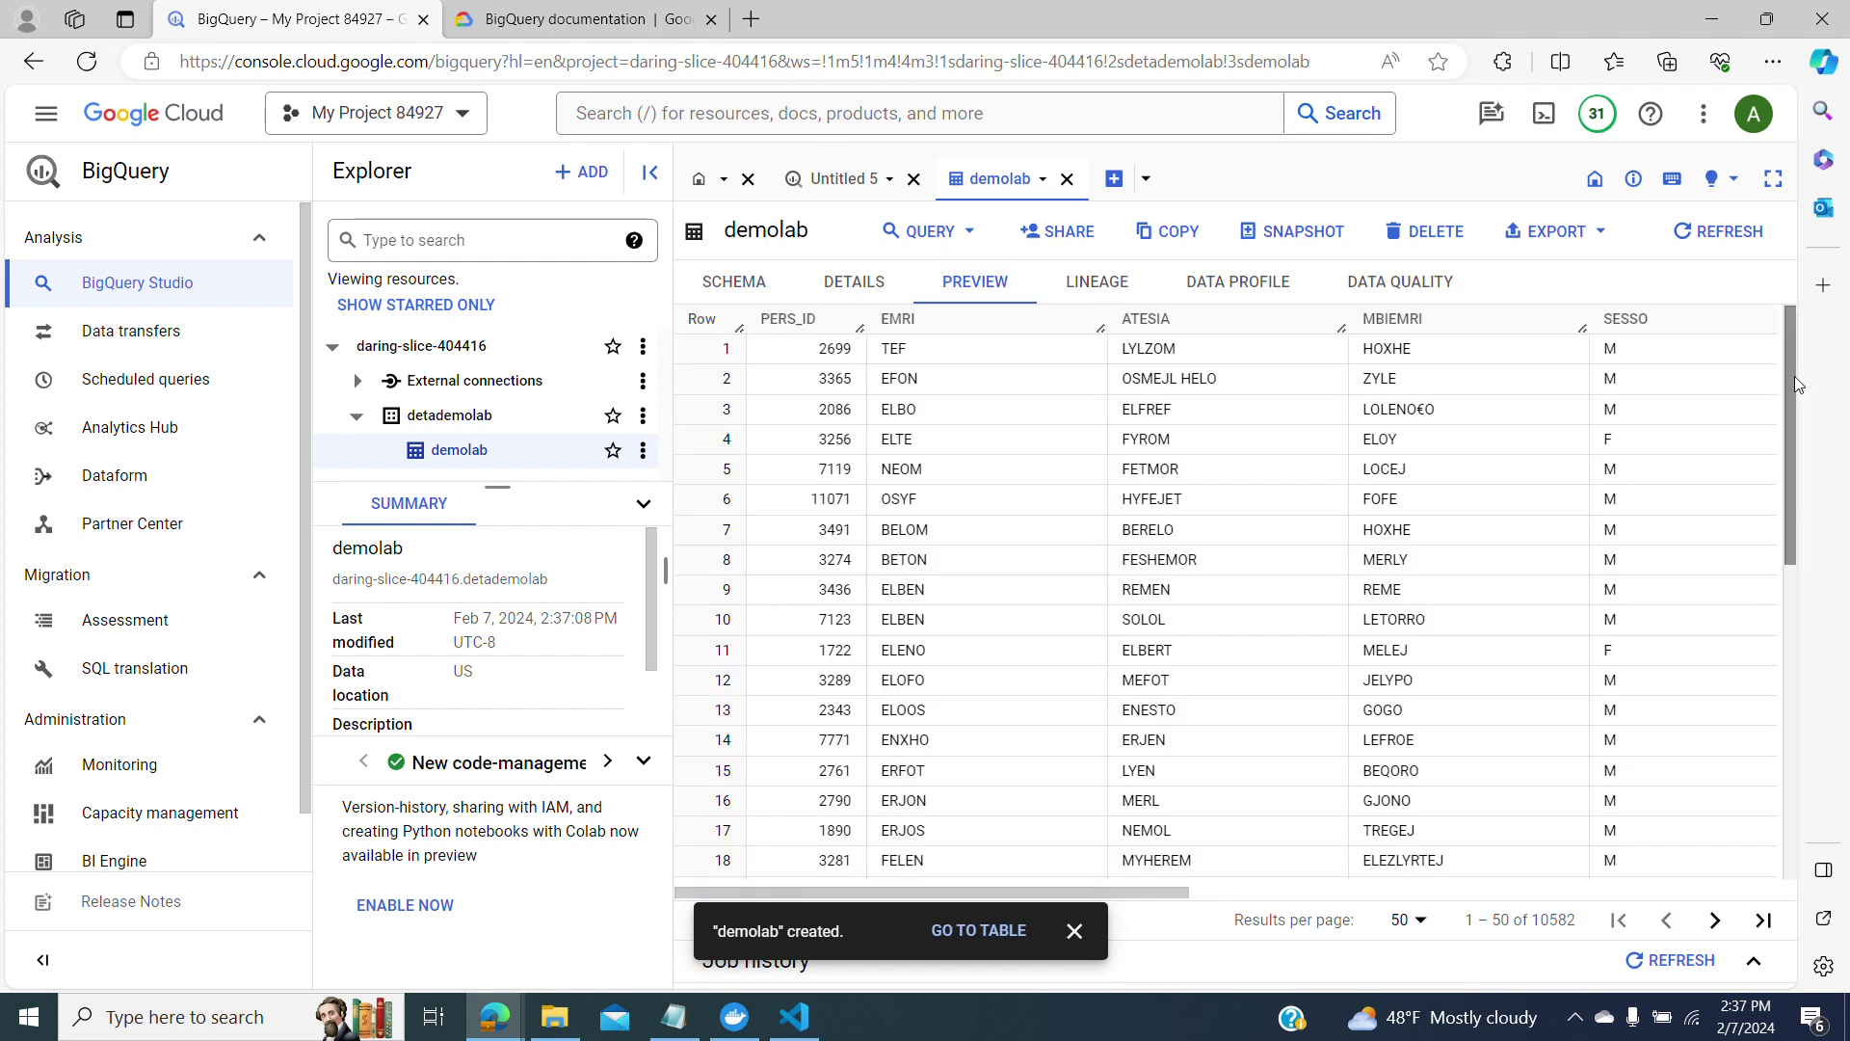
left_click_drag(1791, 384, 1794, 860)
scroll(1253, 598, "up", 10)
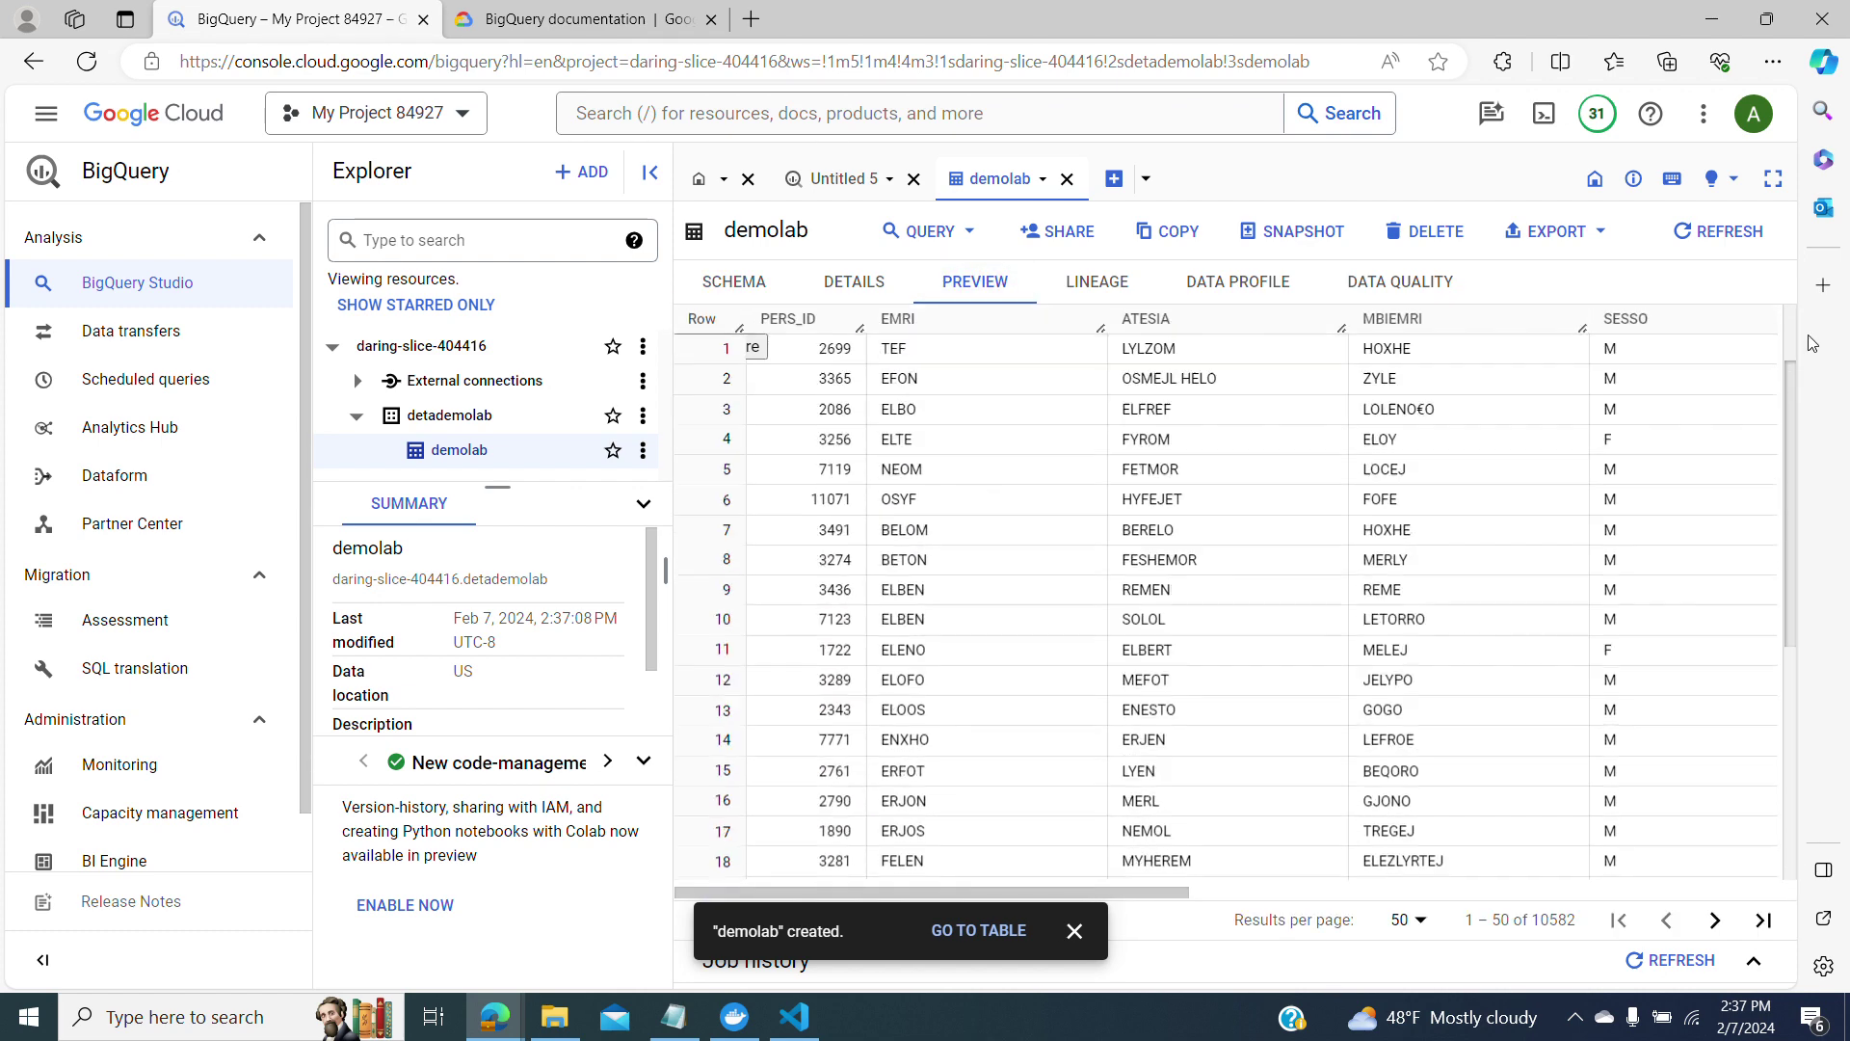
left_click(717, 294)
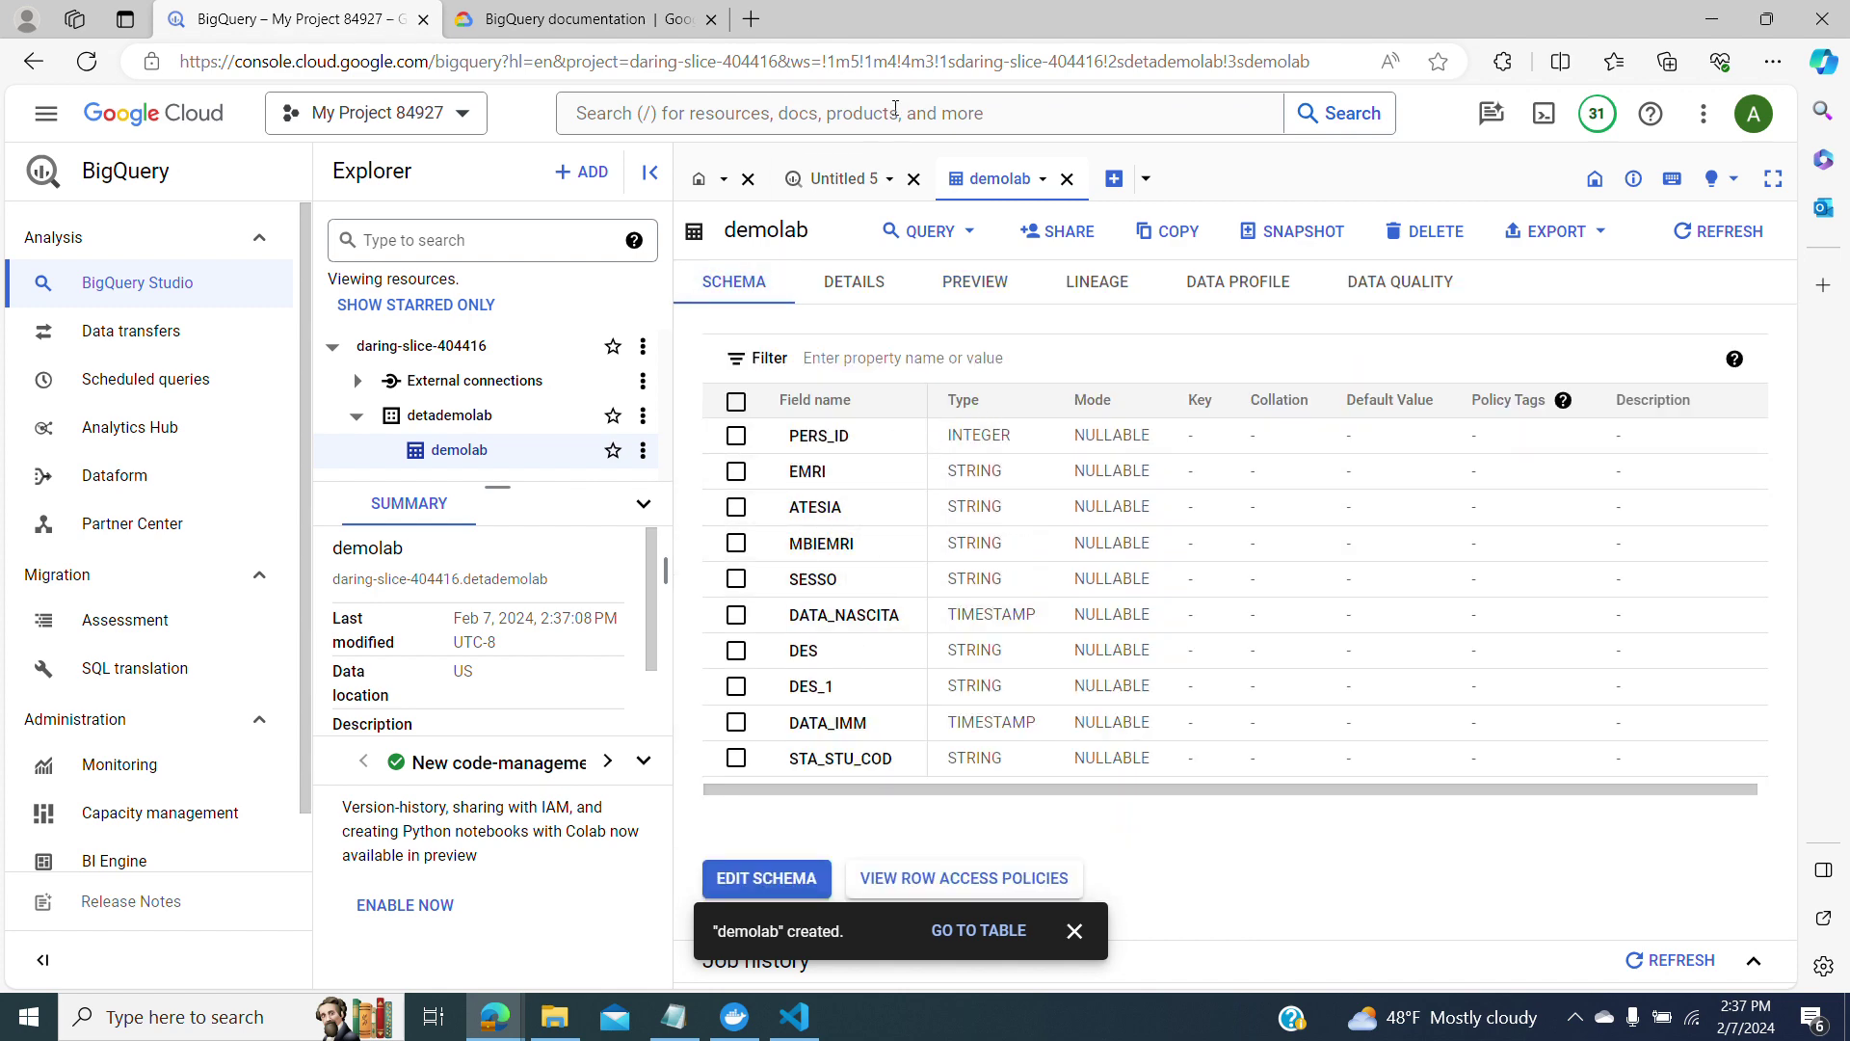
left_click(957, 287)
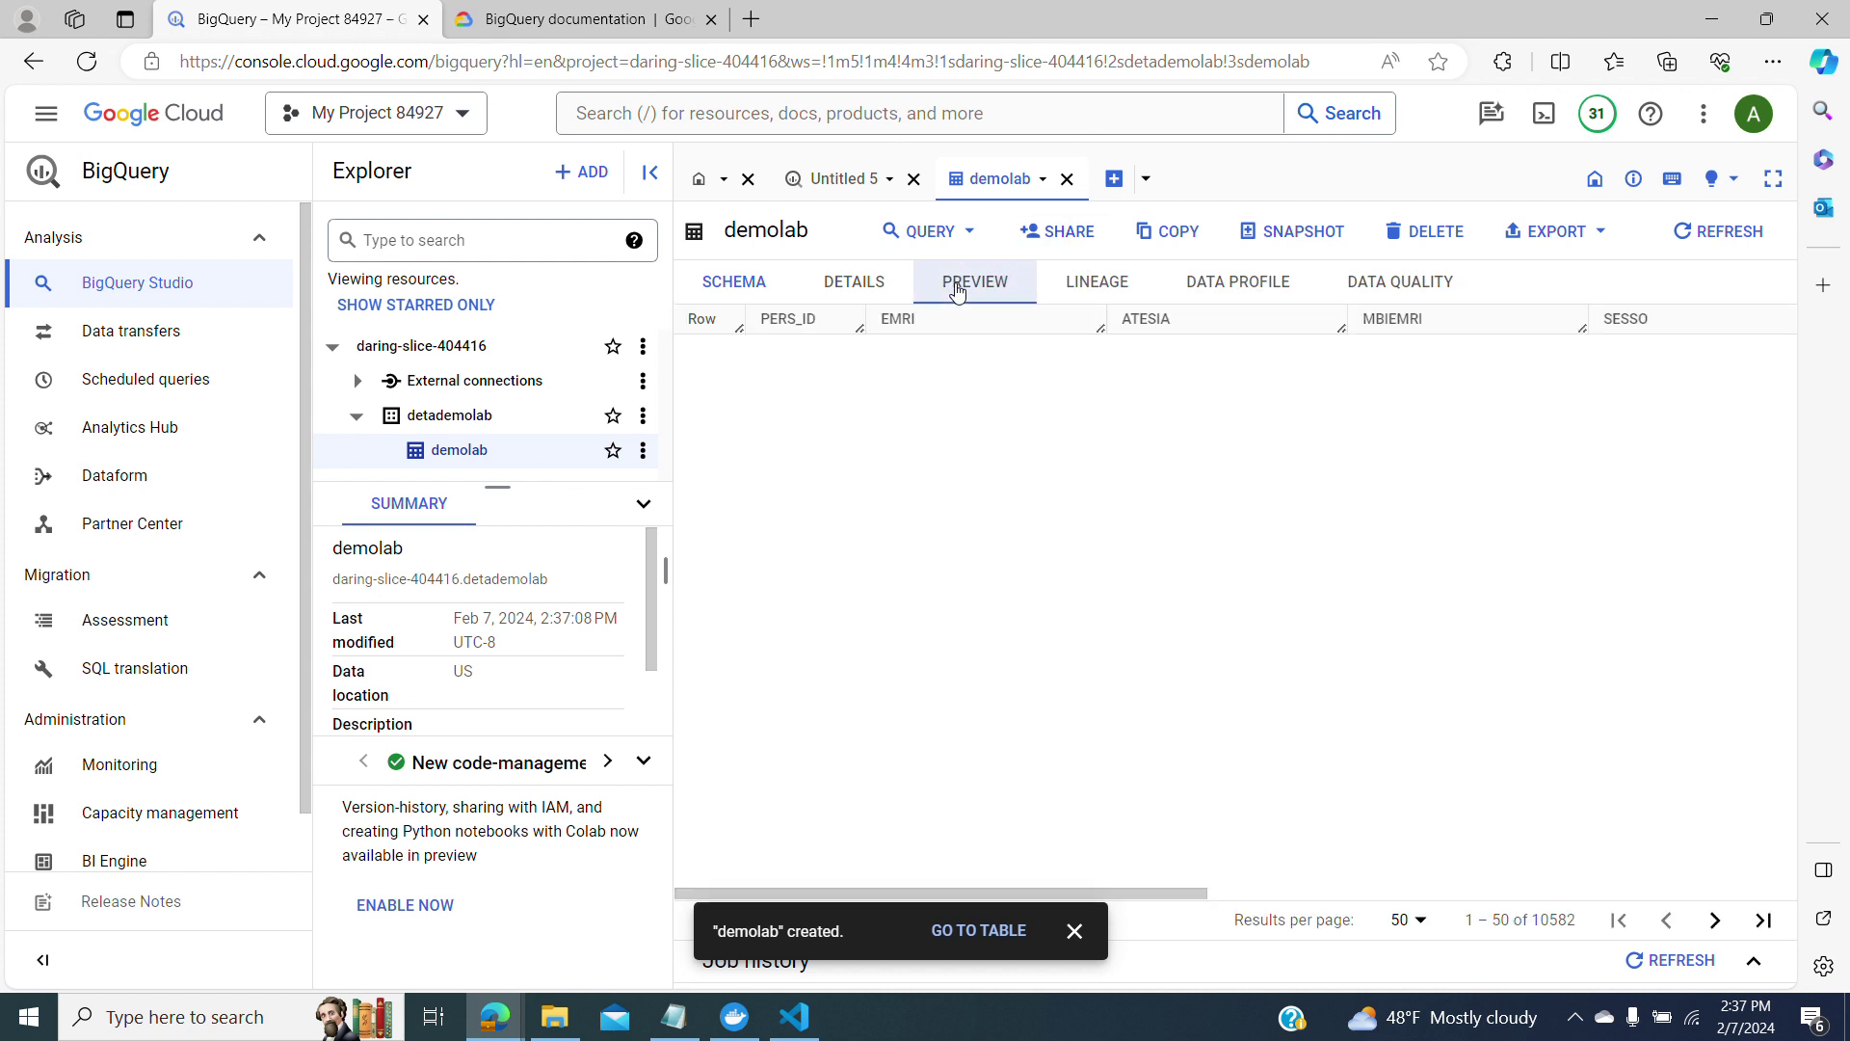
Start a query on the demolab table in a new tab and make it select all columns with *.
left_click(917, 254)
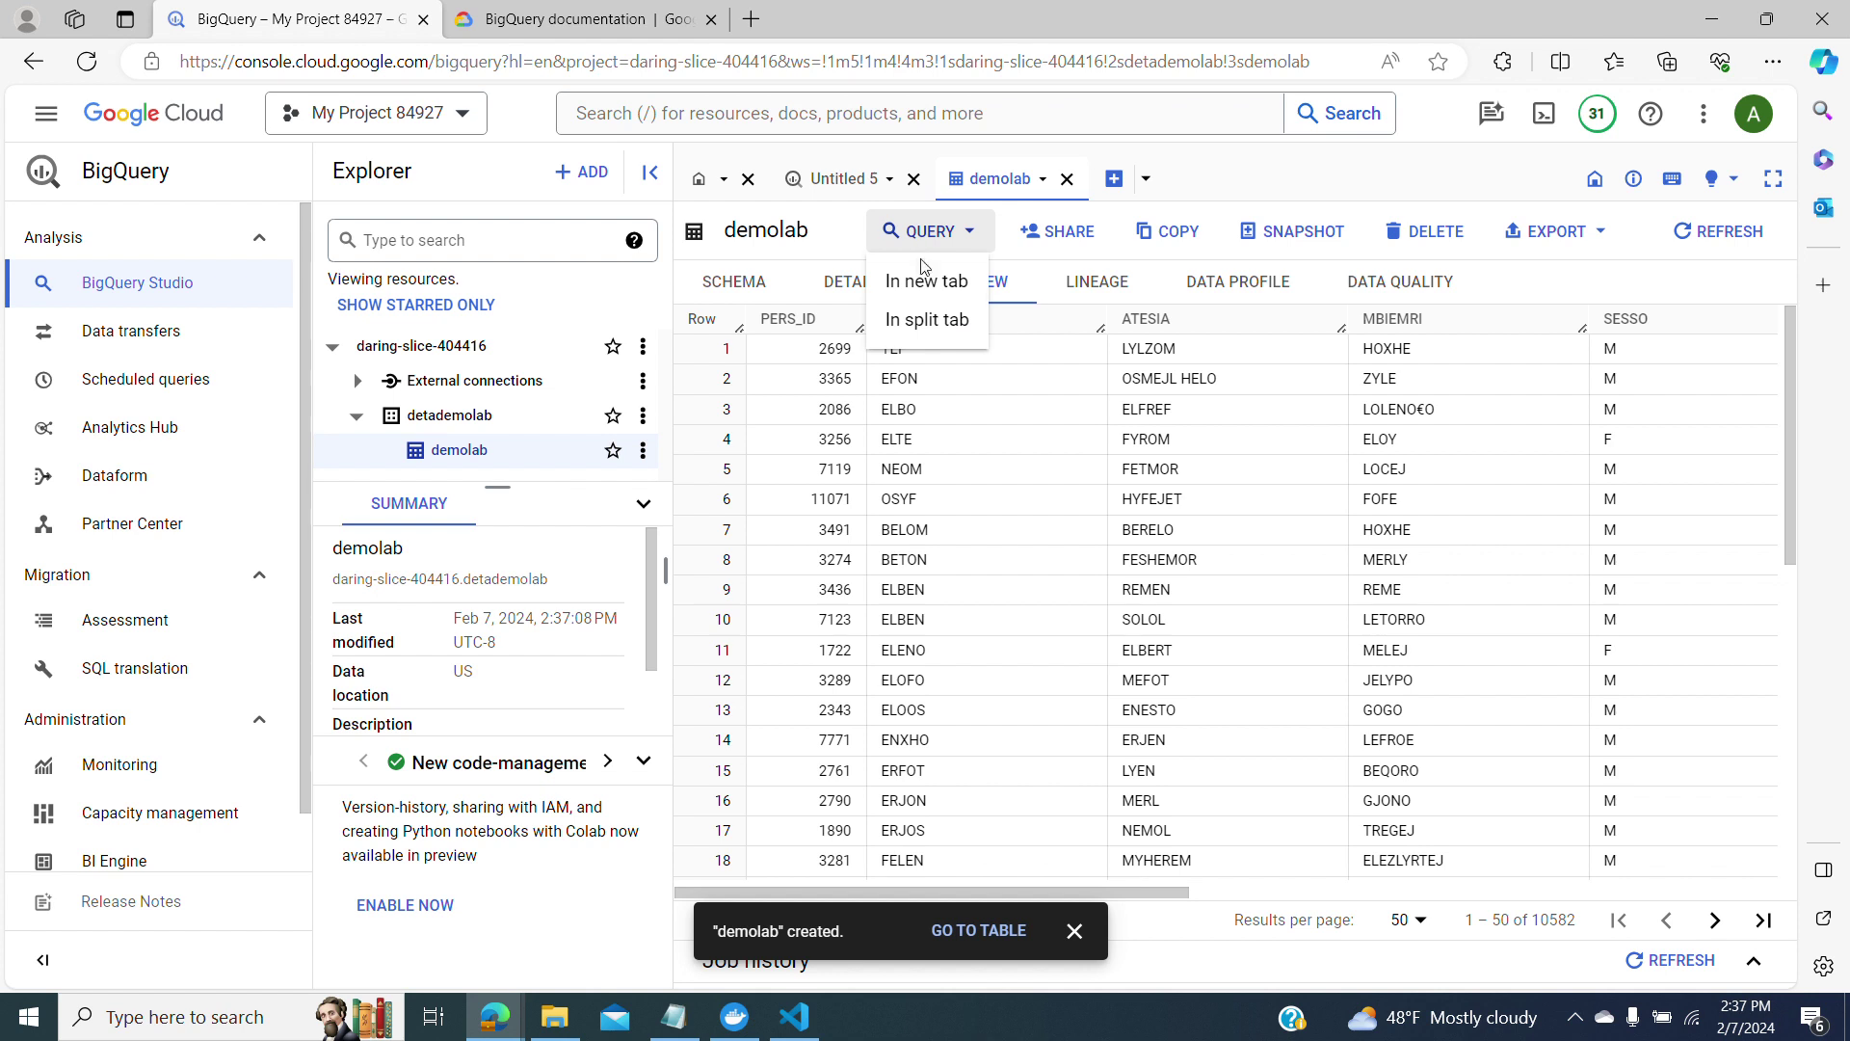
left_click(923, 278)
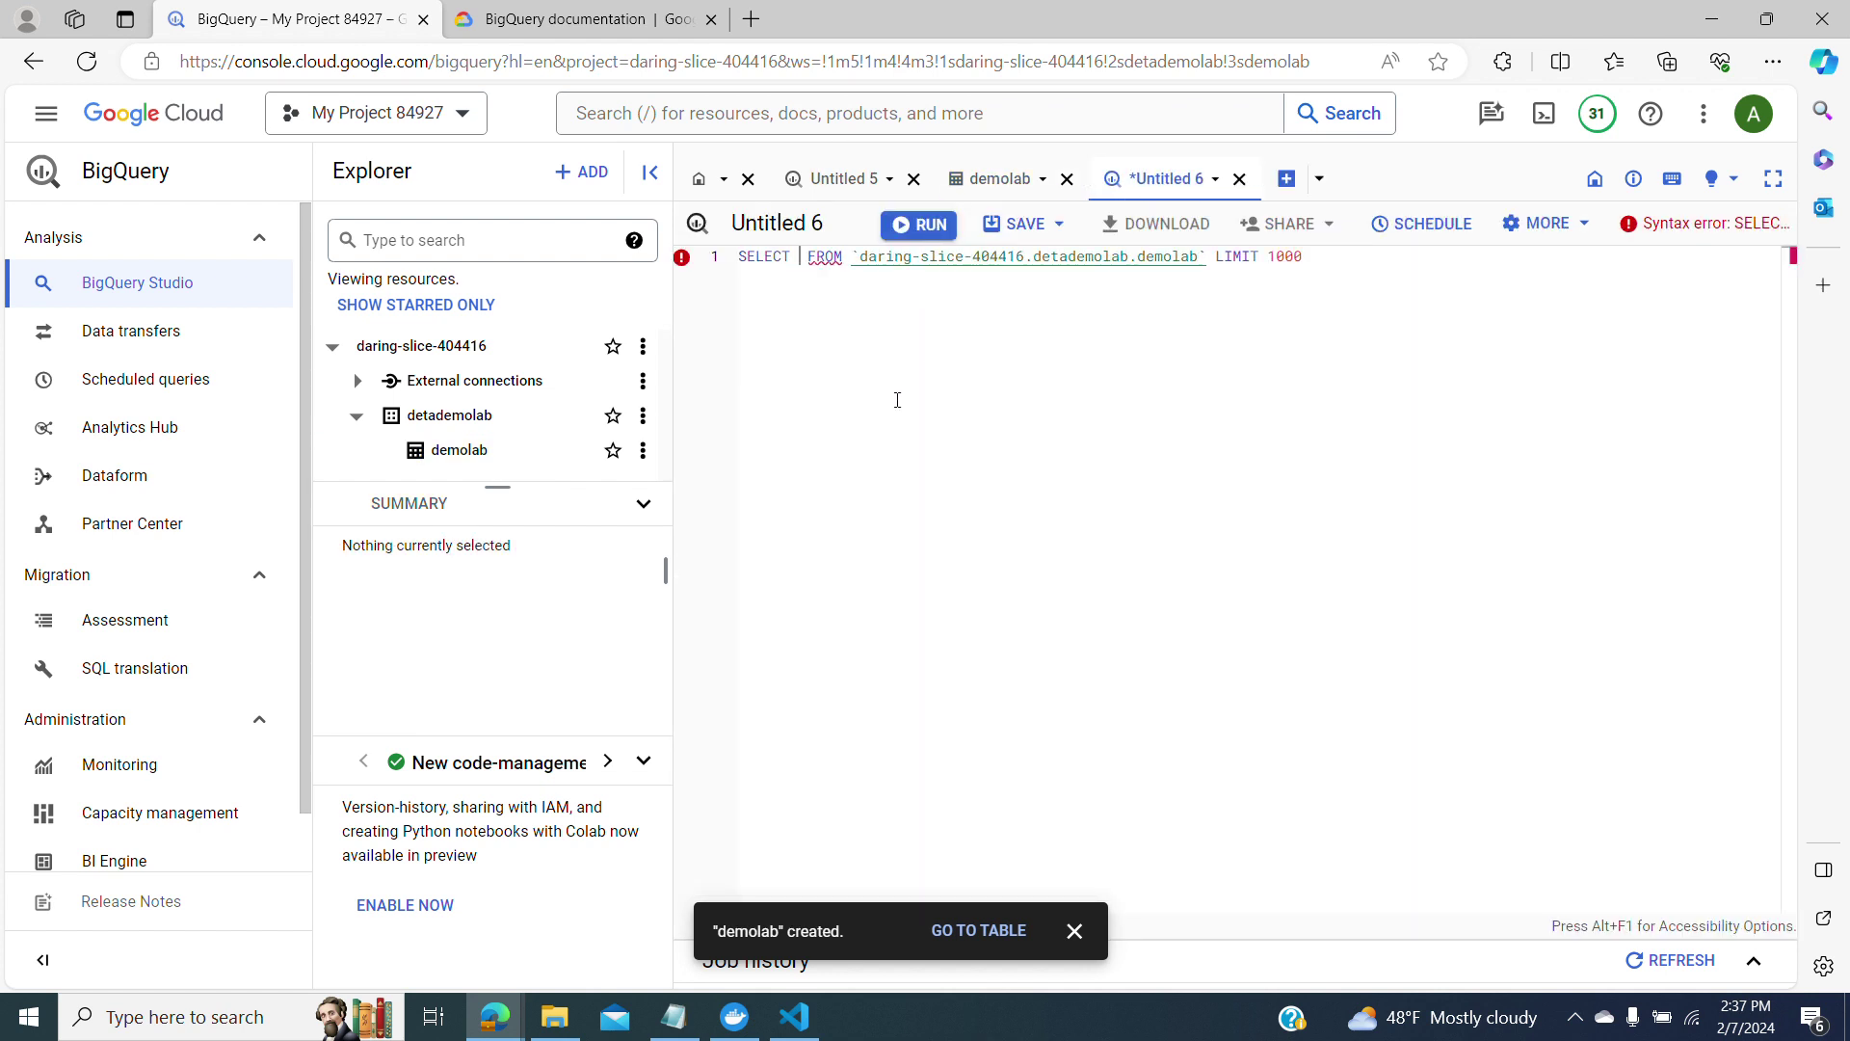
type("*")
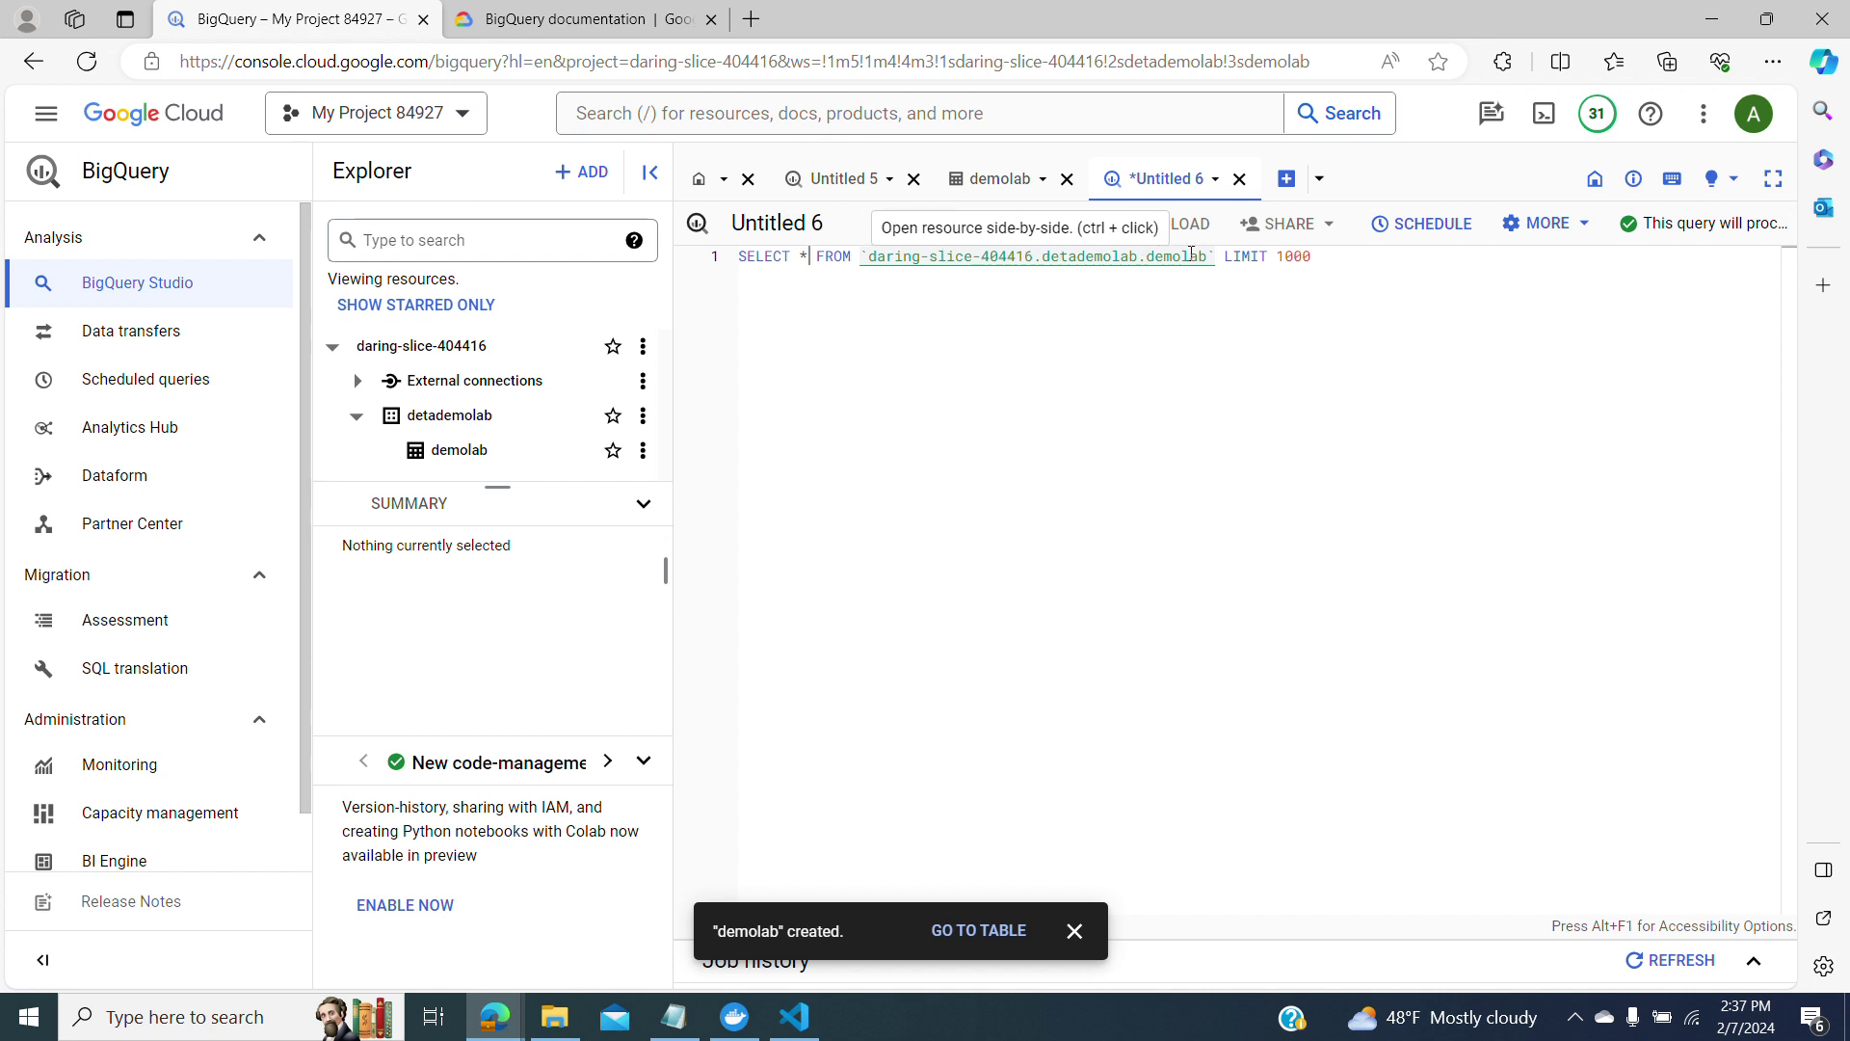
Replace the query's LIMIT clause with where SESSO="M", run it and look through the results.
double_click(1322, 258)
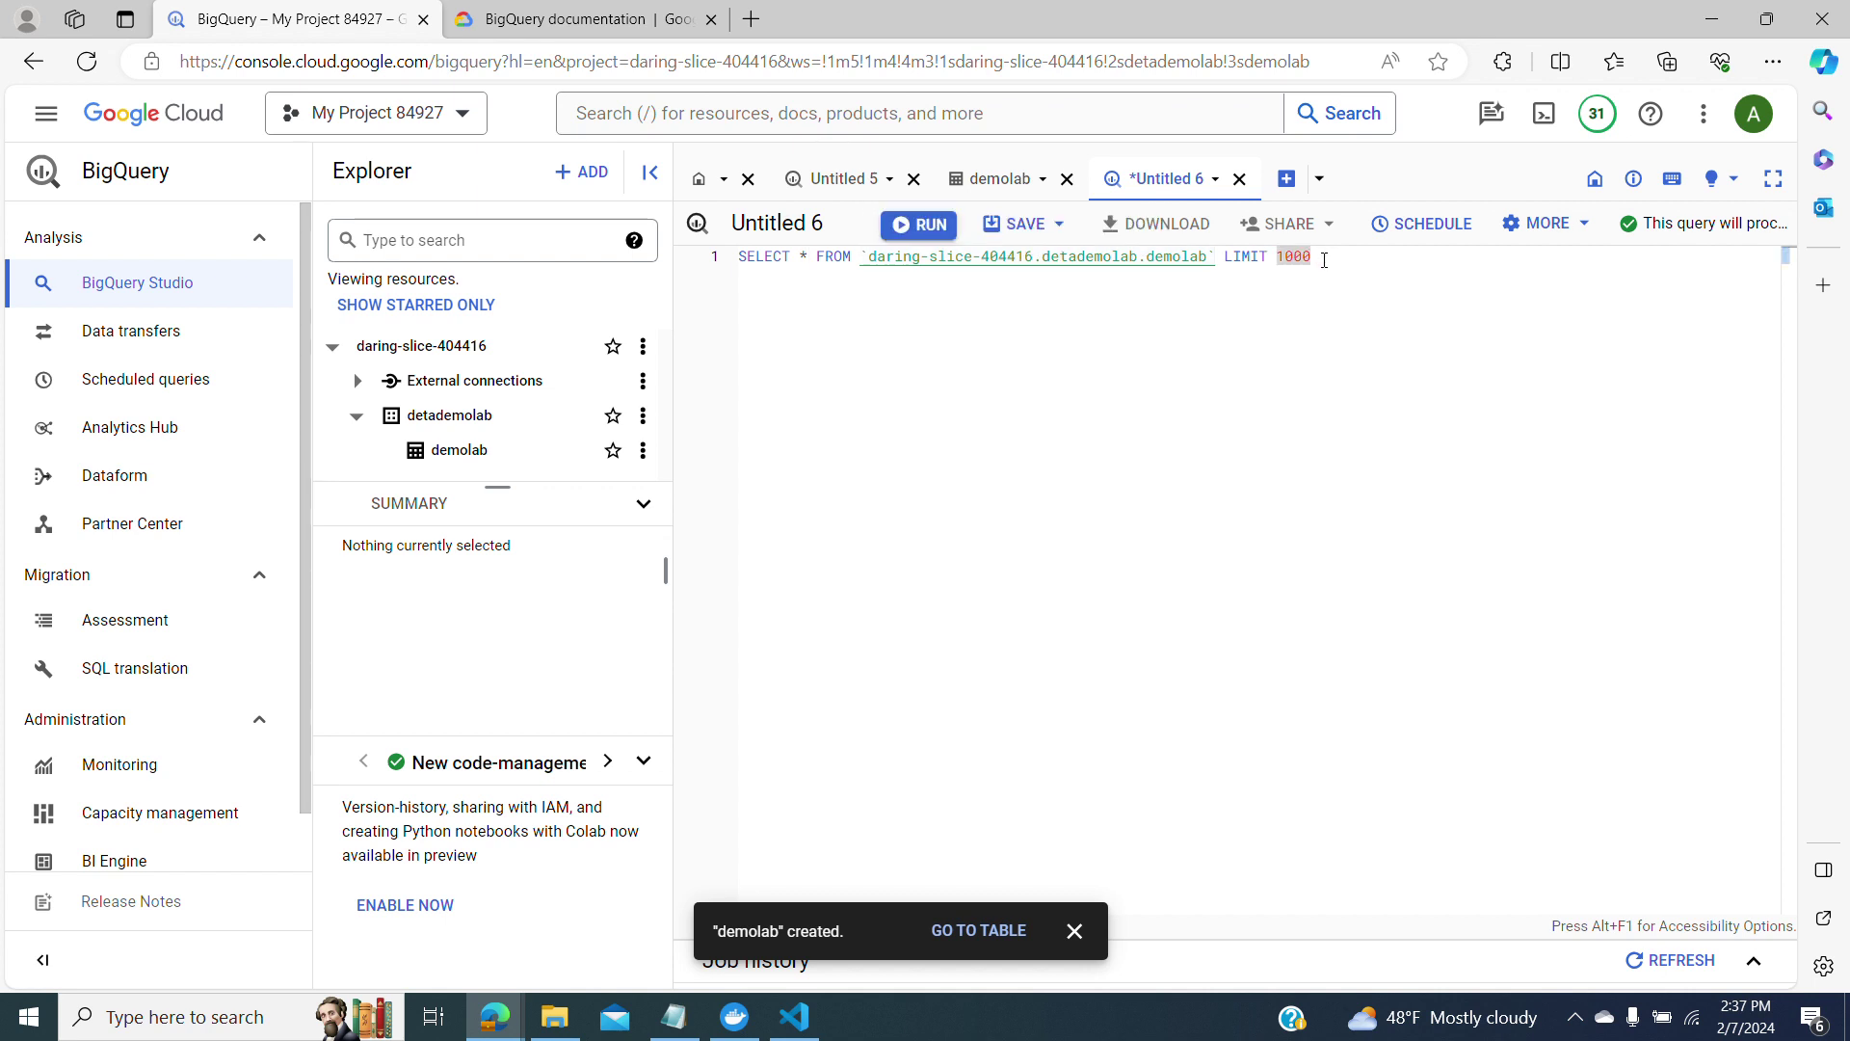
key("BackSpace")
key("BackSpace")
key("BackSpace")
key("BackSpace")
key("BackSpace")
key("BackSpace")
key("BackSpace")
type("w")
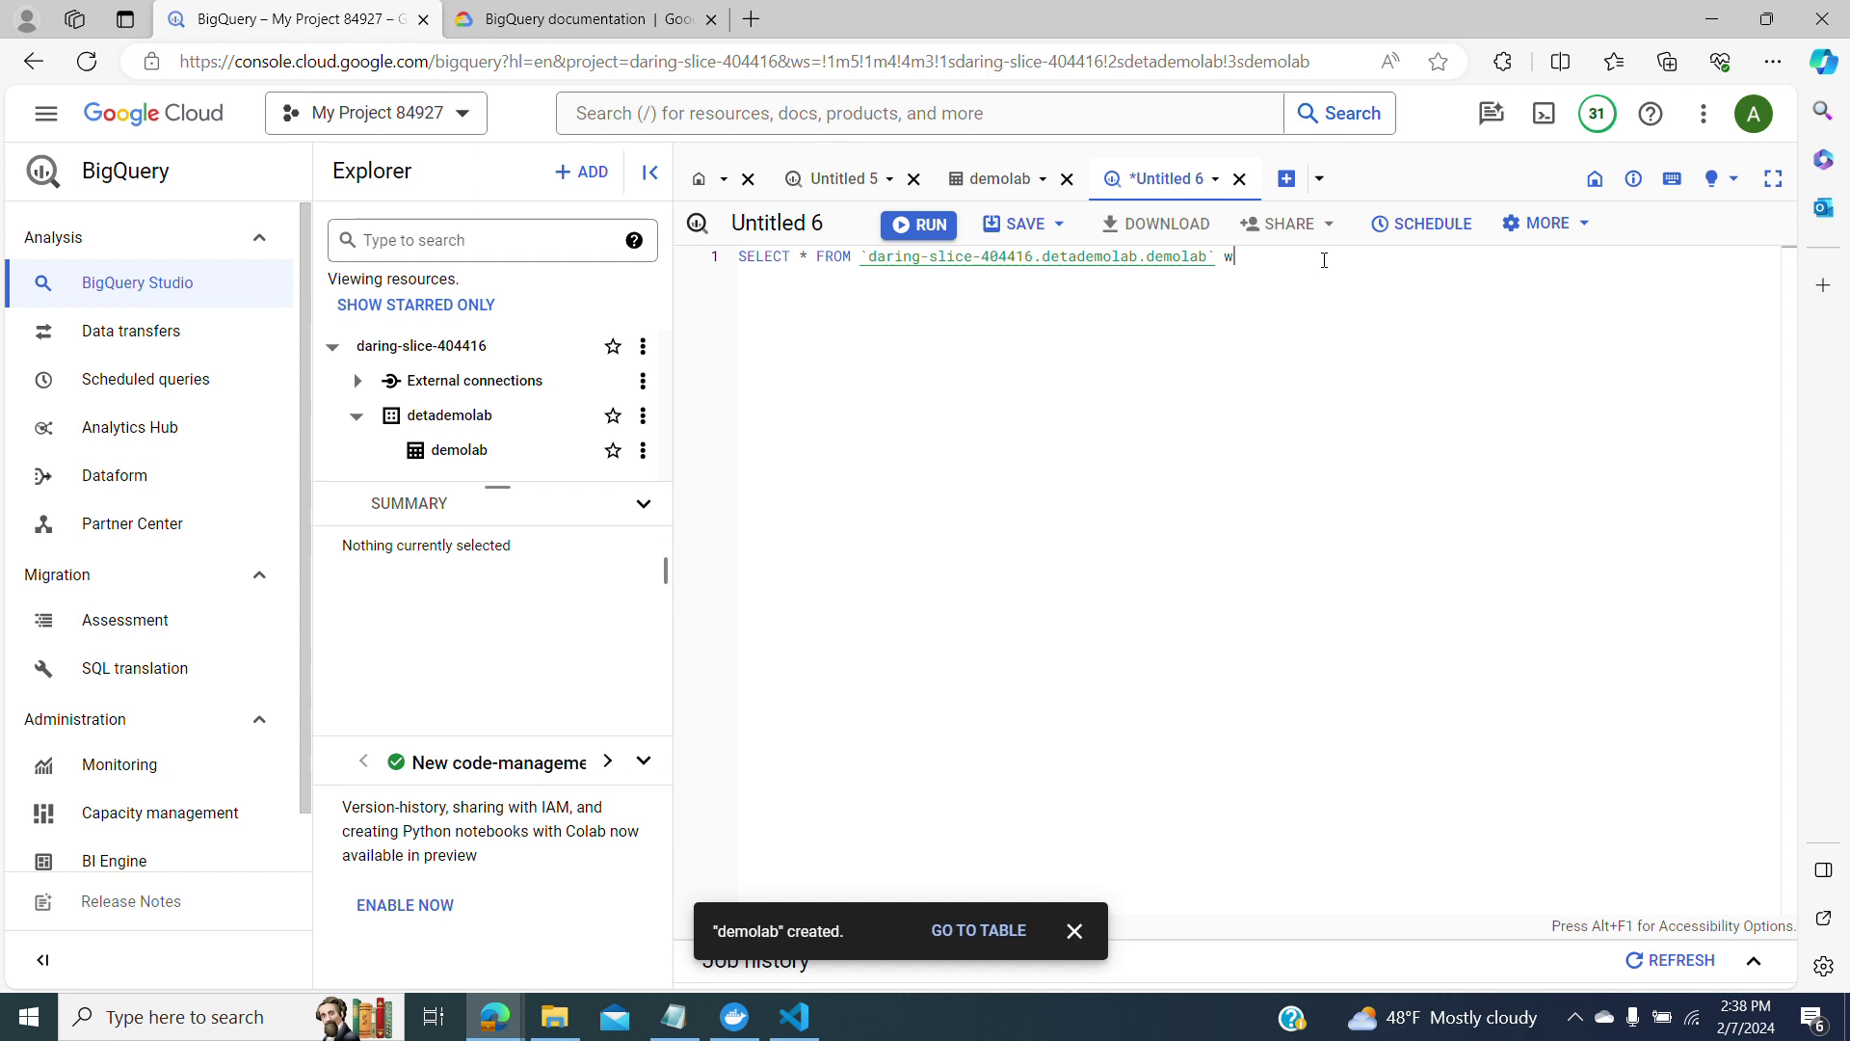
type("here ")
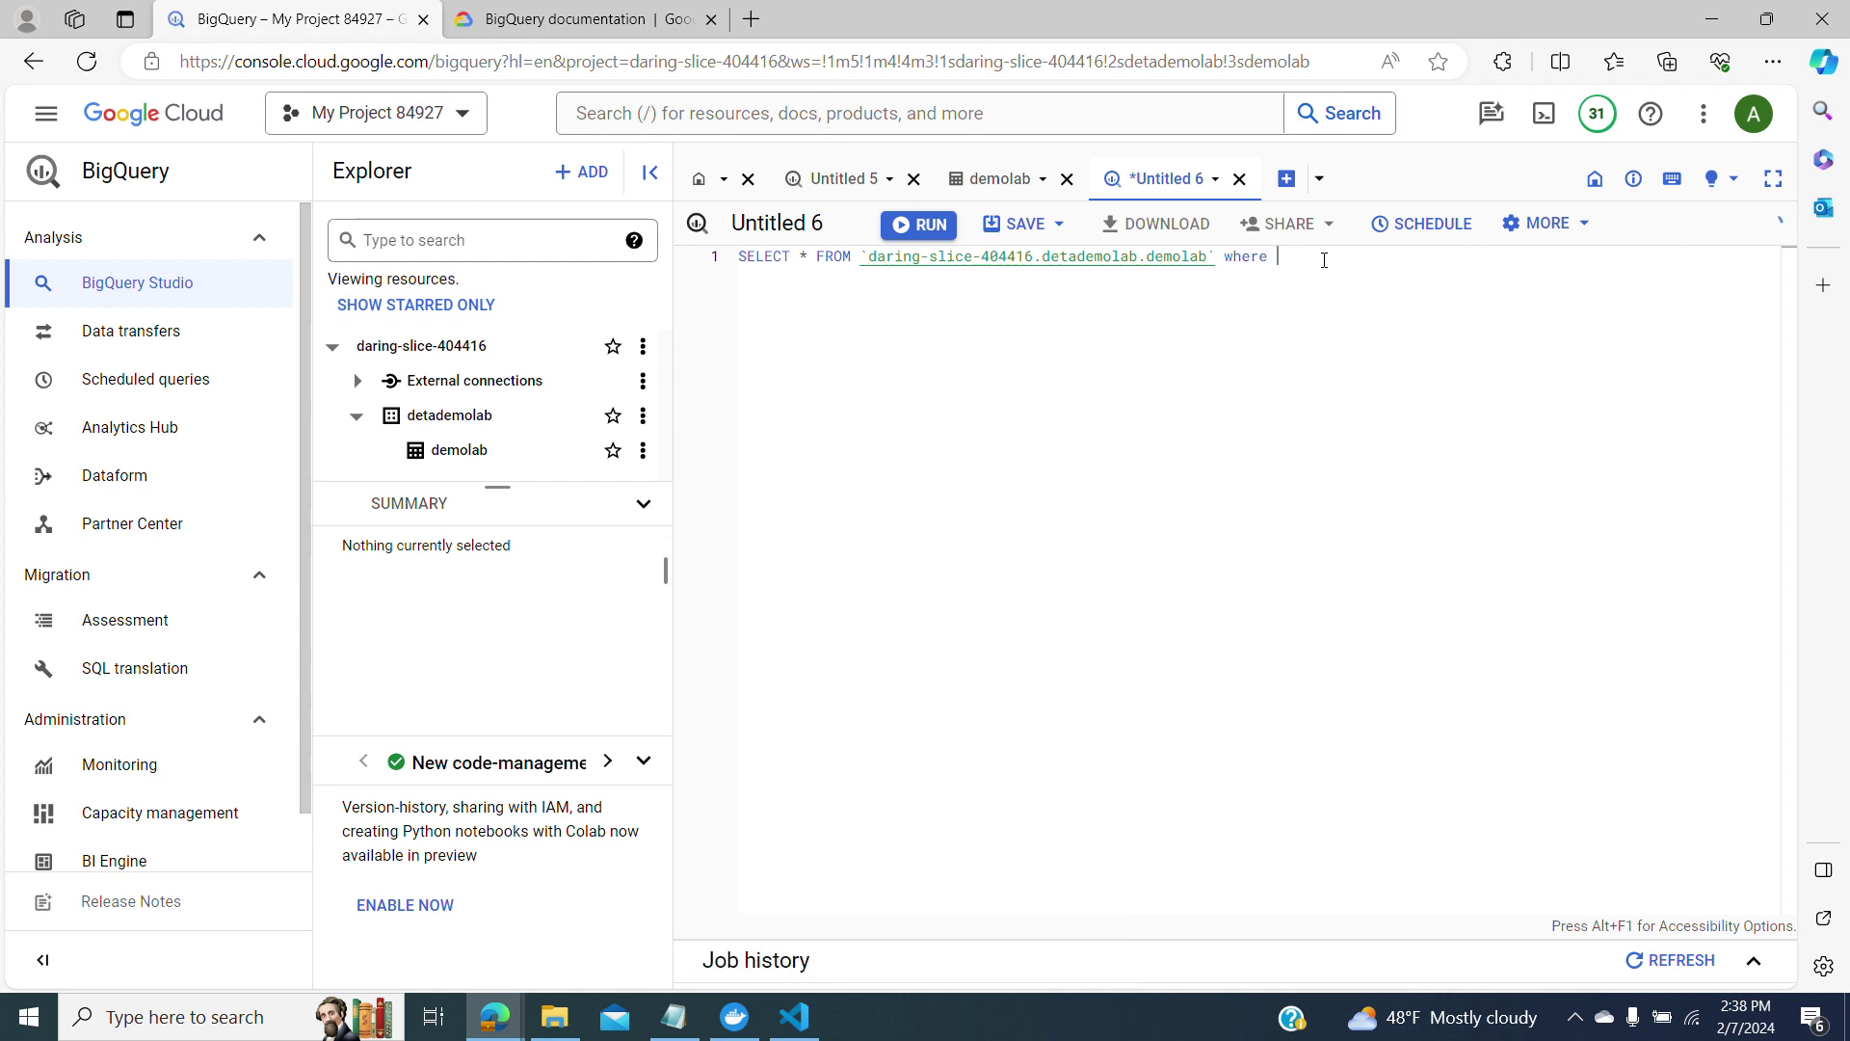
type("sesso")
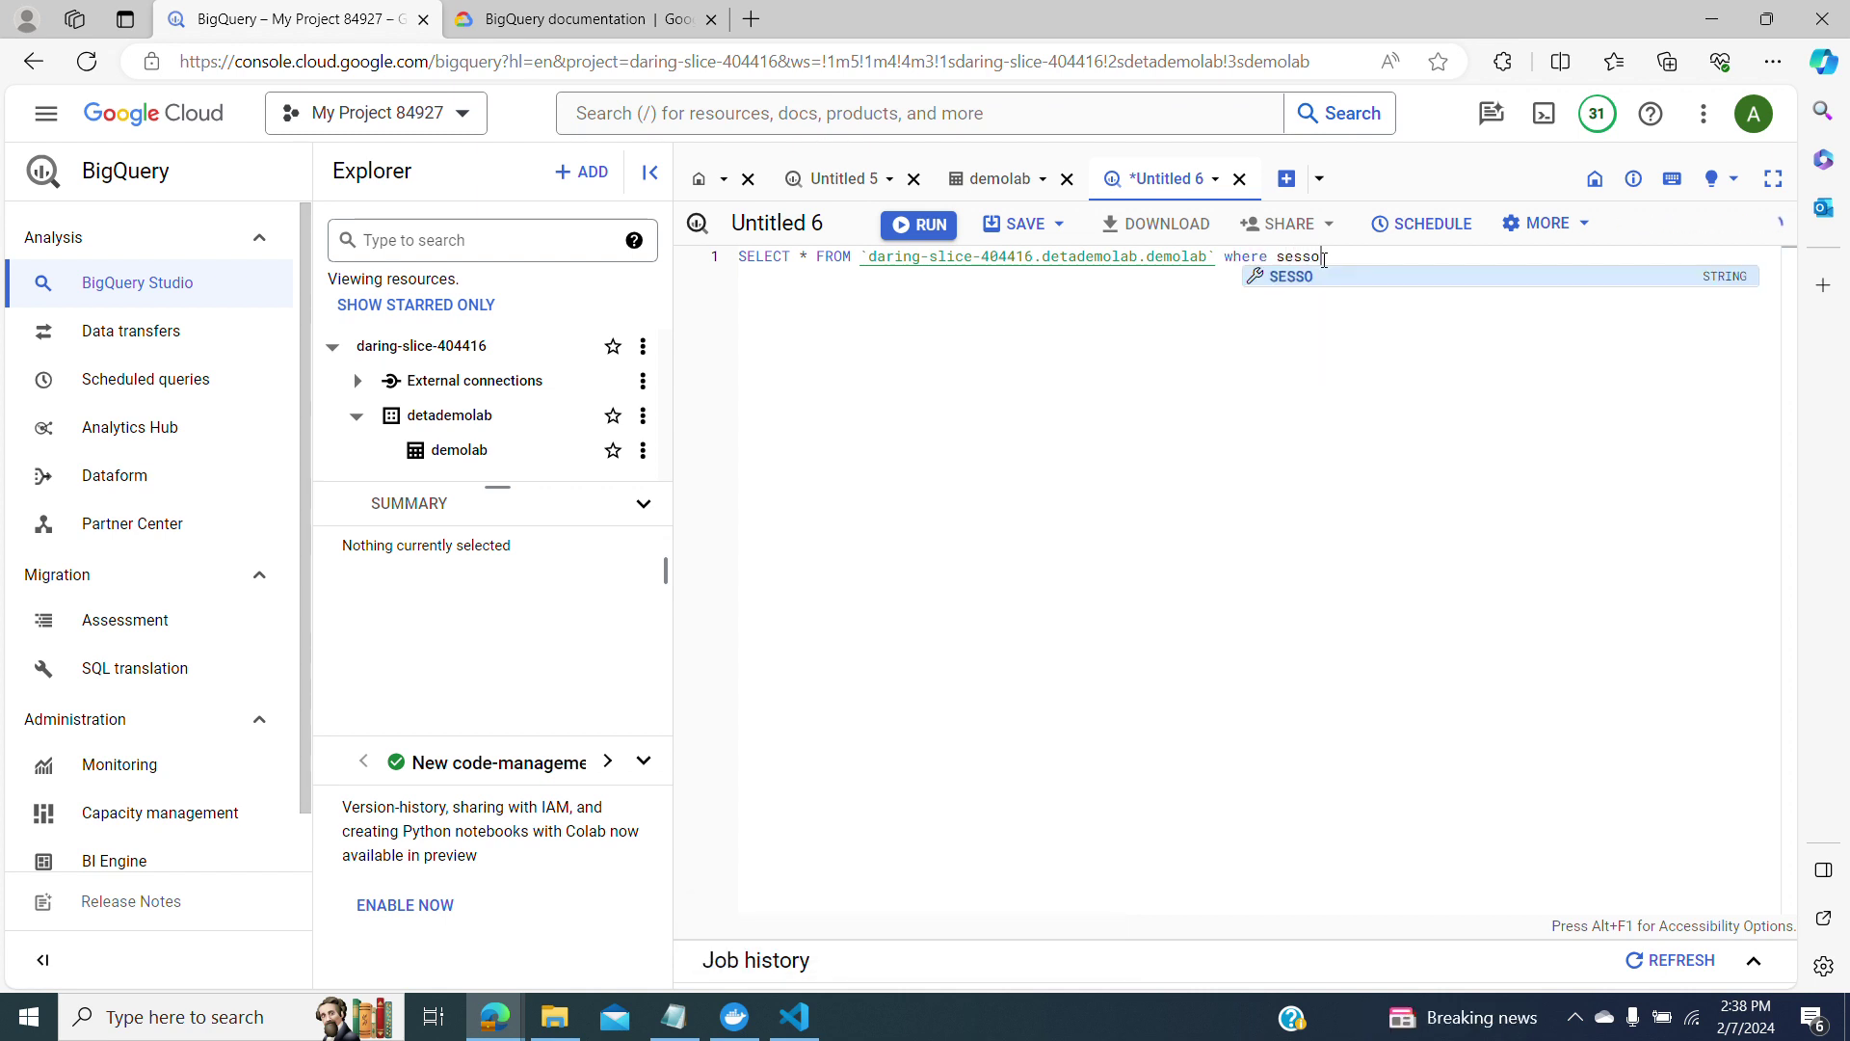
left_click(1318, 278)
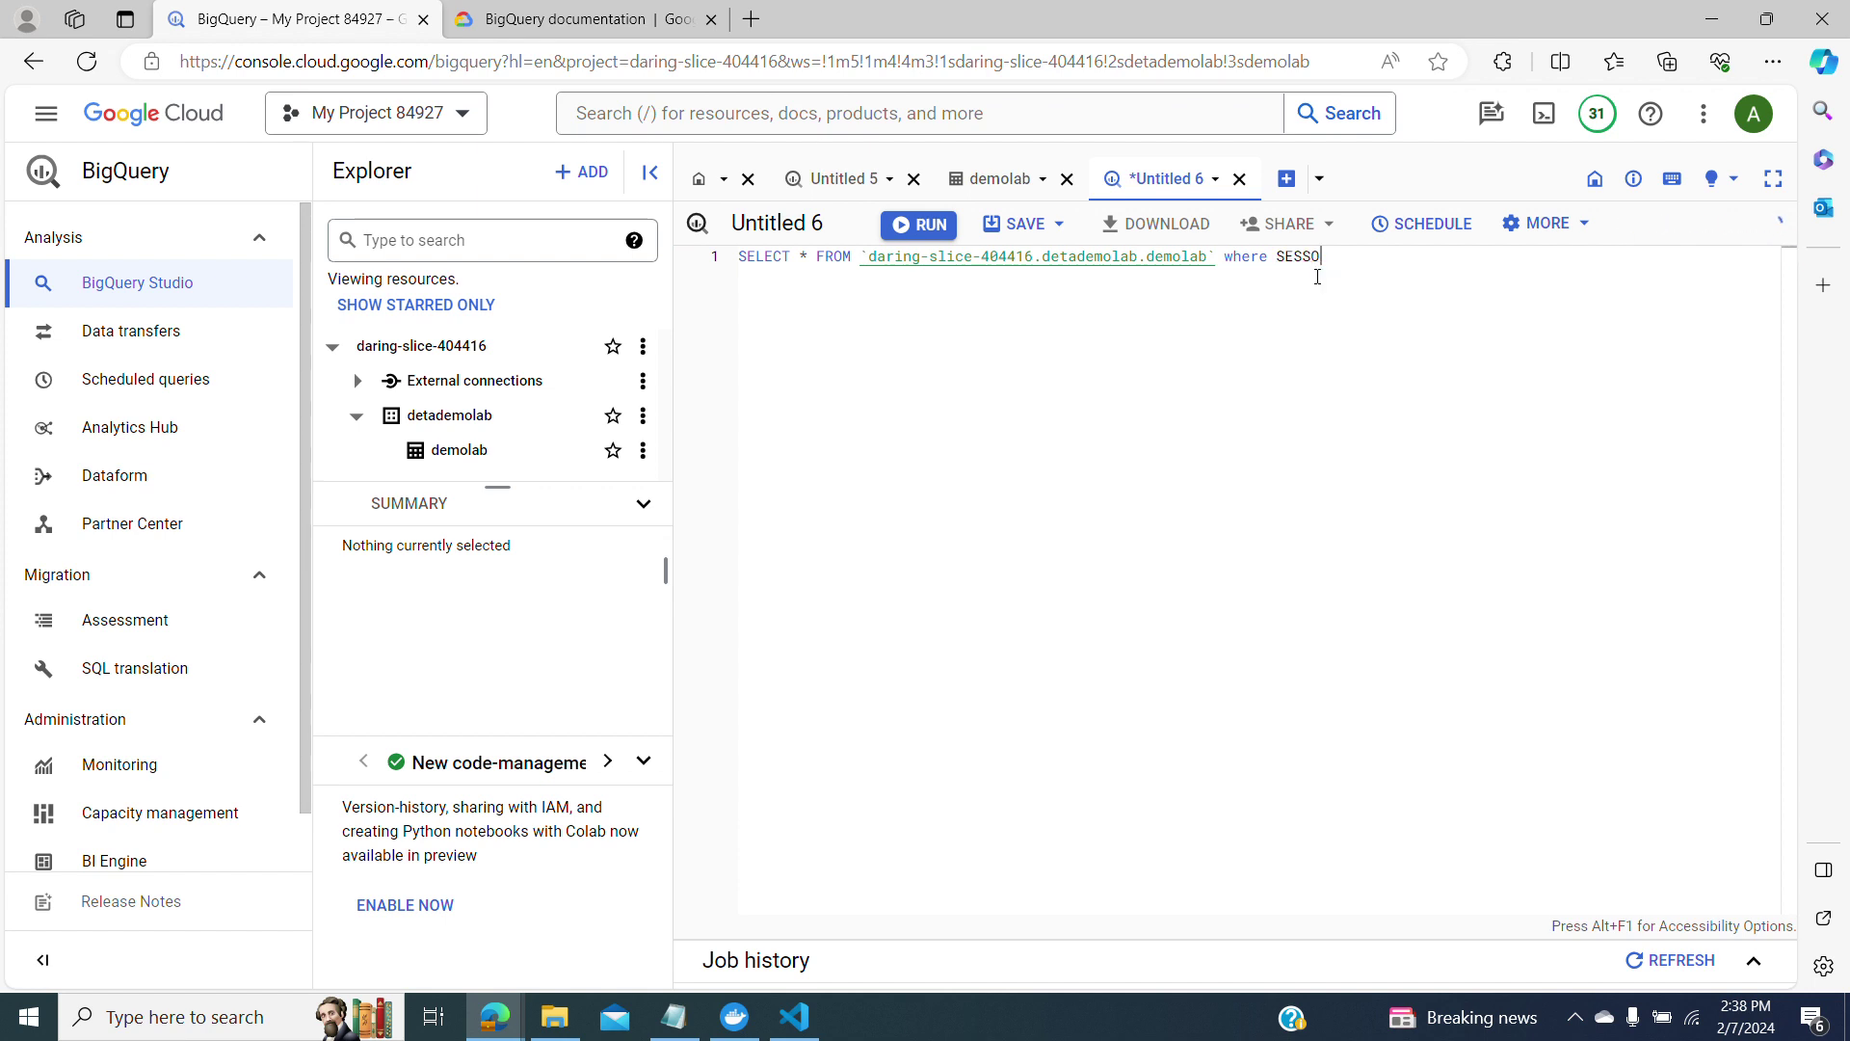
type("=\"m")
key("BackSpace")
type("M")
left_click(921, 224)
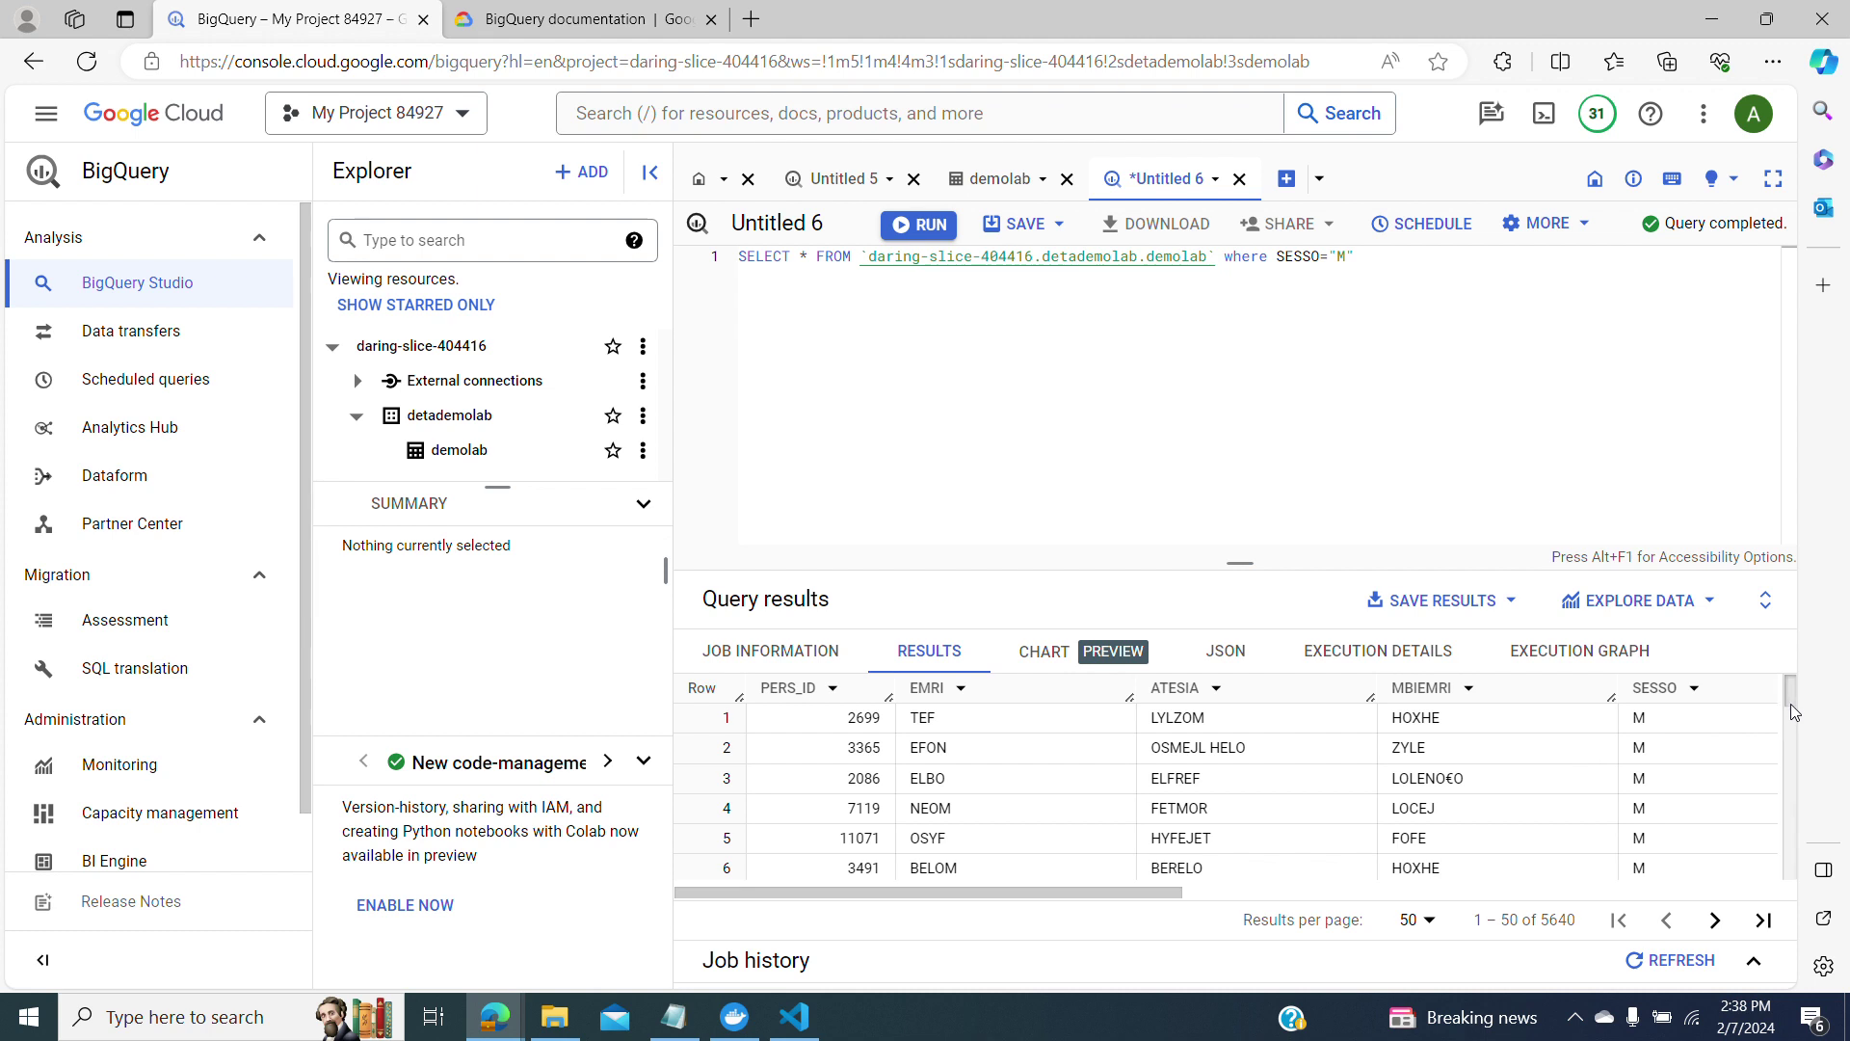
mouse_move(1790, 704)
left_mouse_down()
mouse_move(1793, 872)
mouse_move(1780, 692)
left_mouse_up()
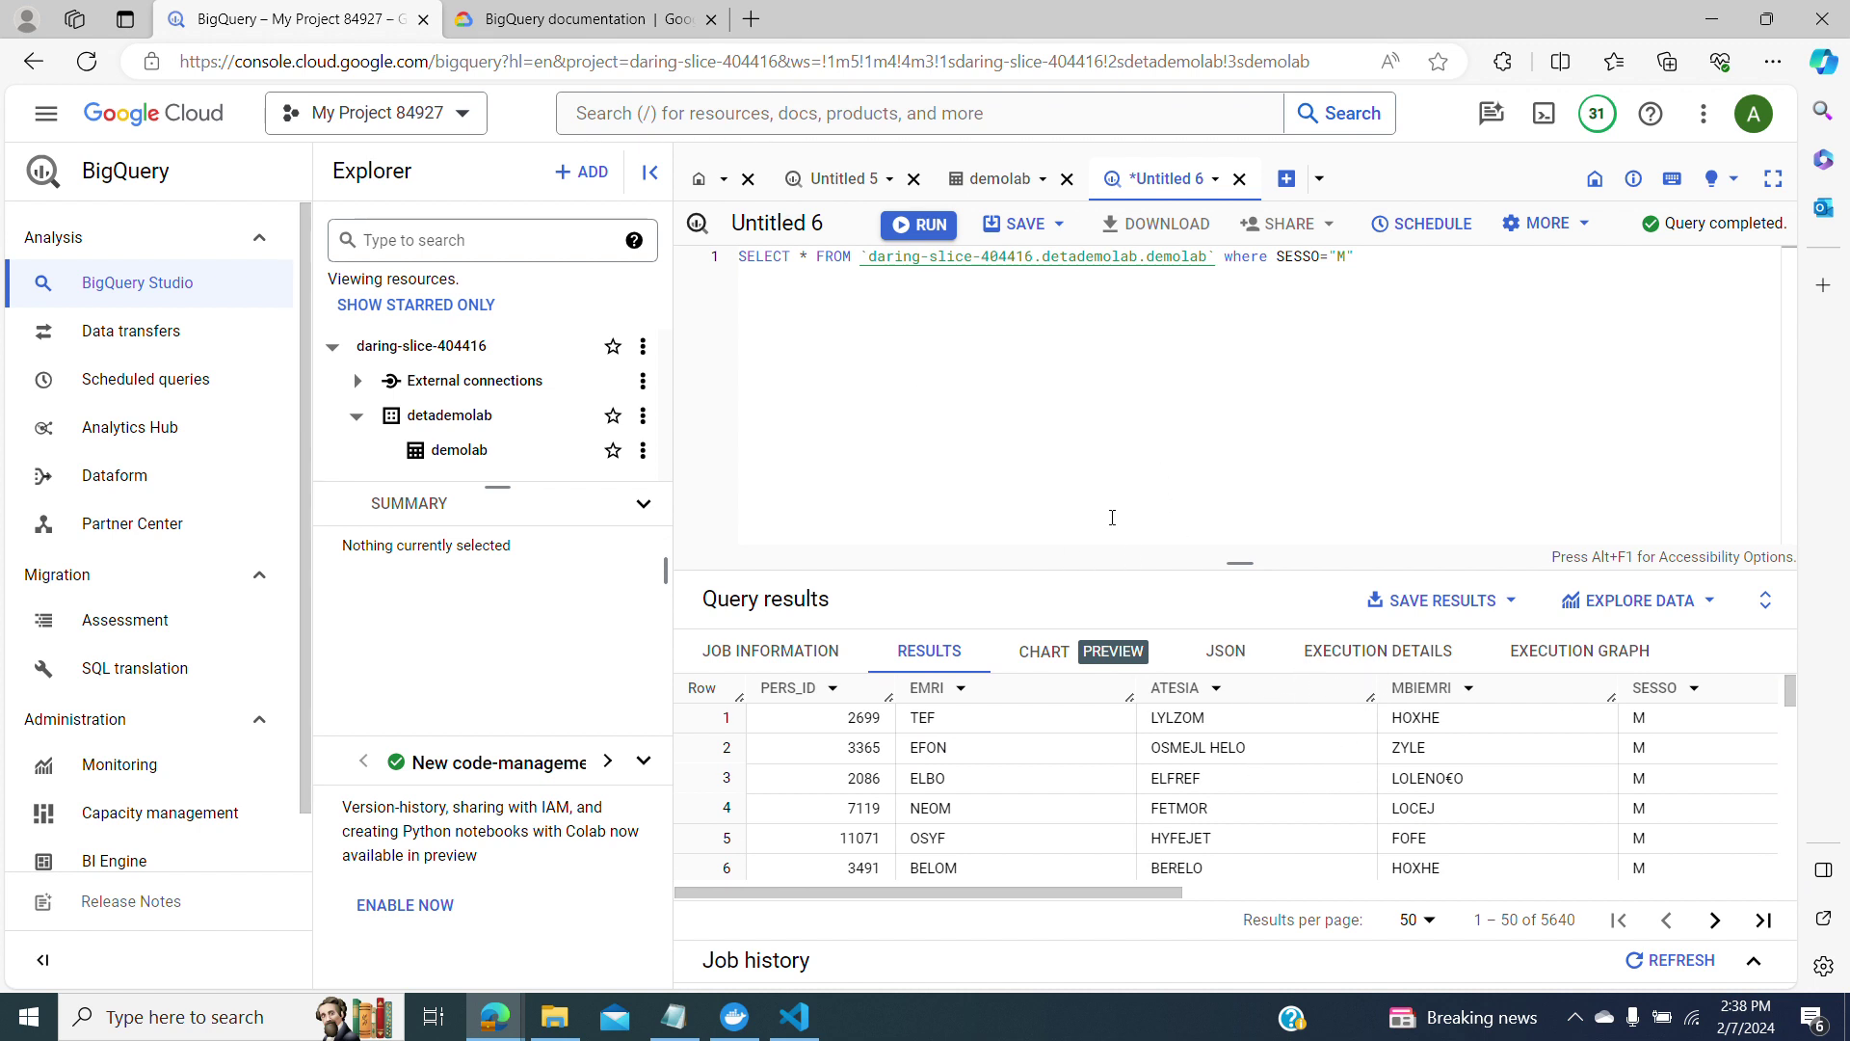
Save the query results to Google Sheets and open the saved spreadsheet to check its rows.
left_click(1420, 601)
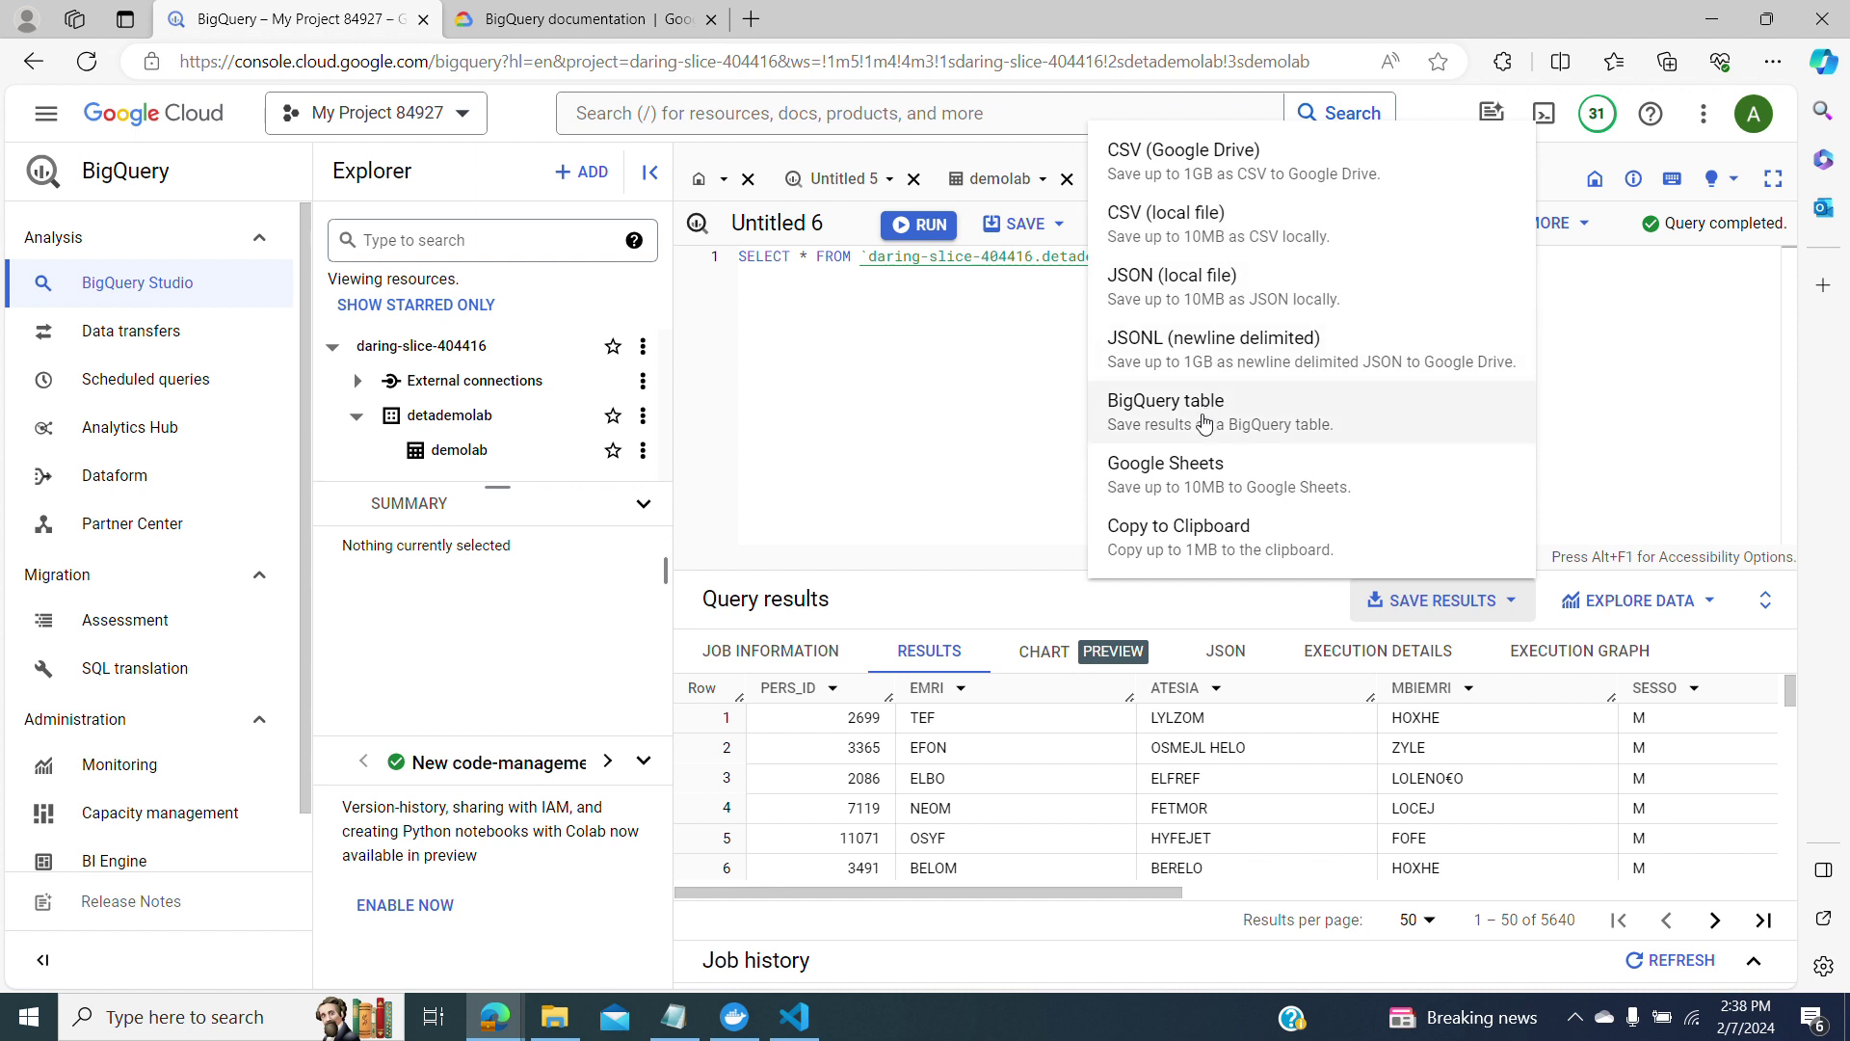
left_click(1202, 475)
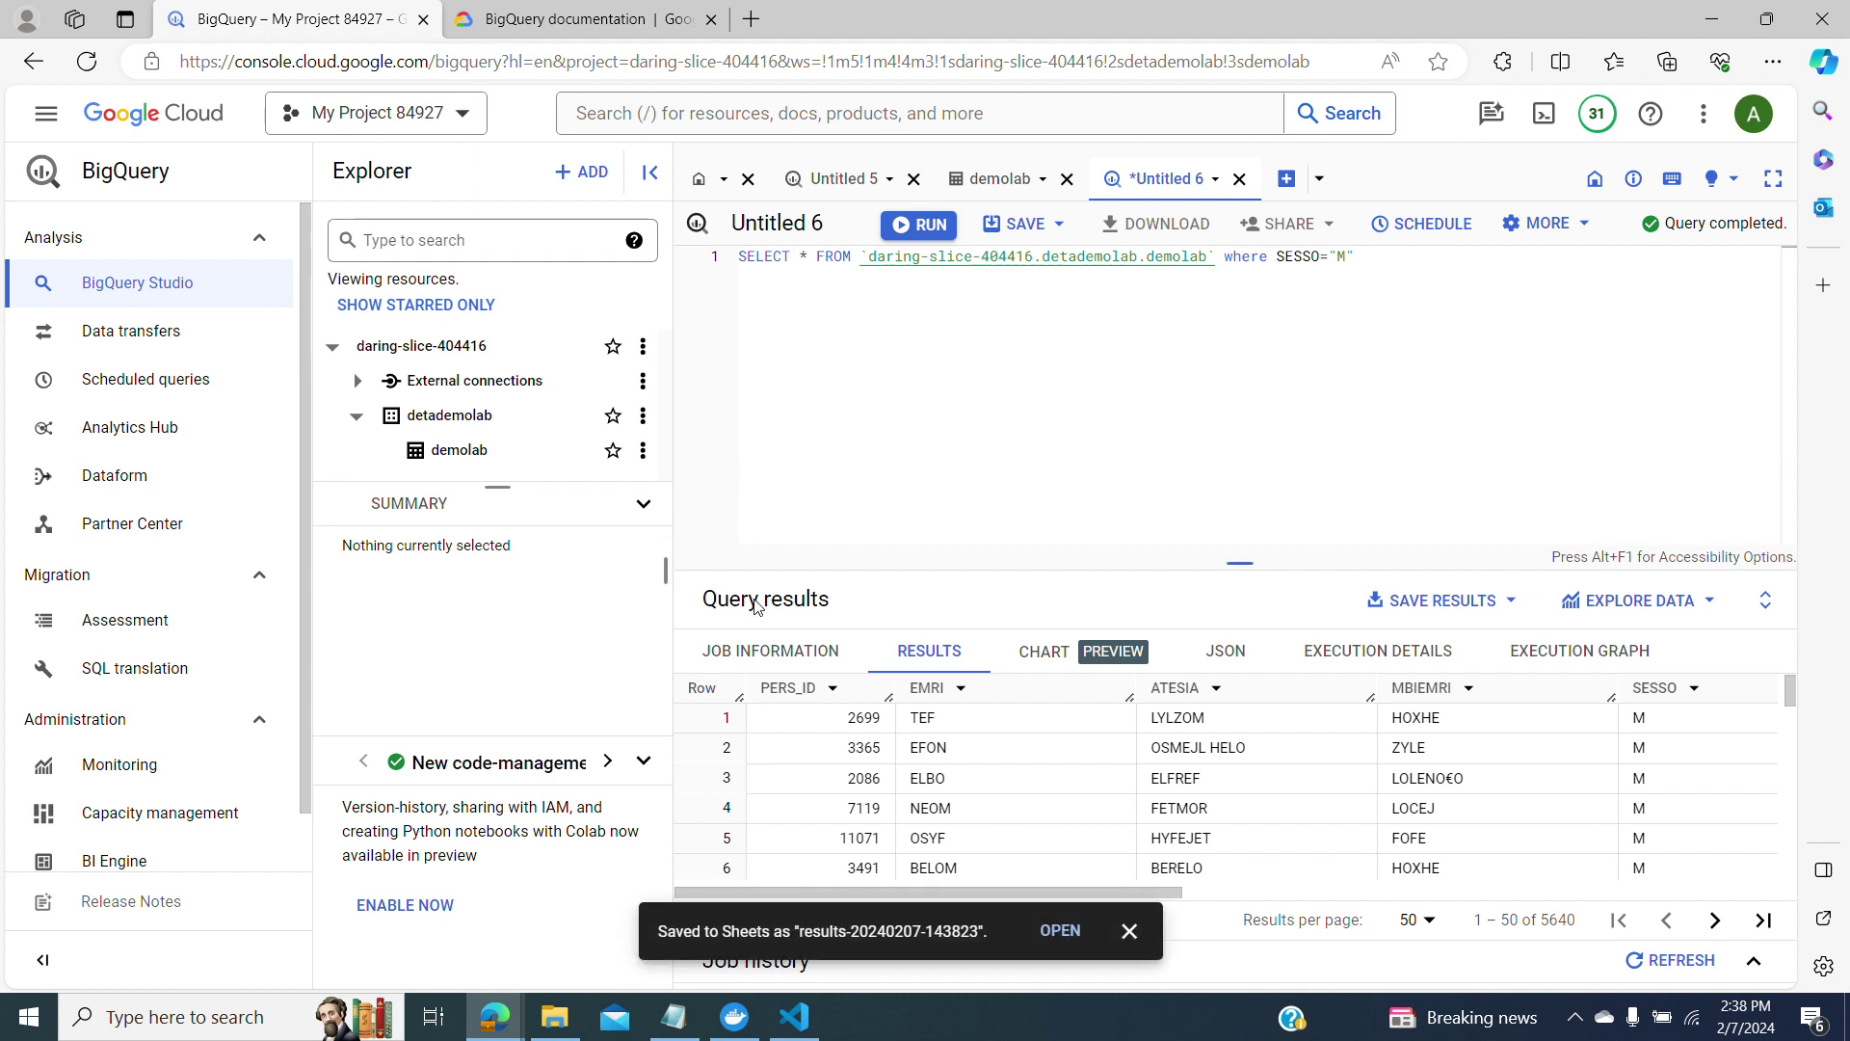
left_click(1062, 931)
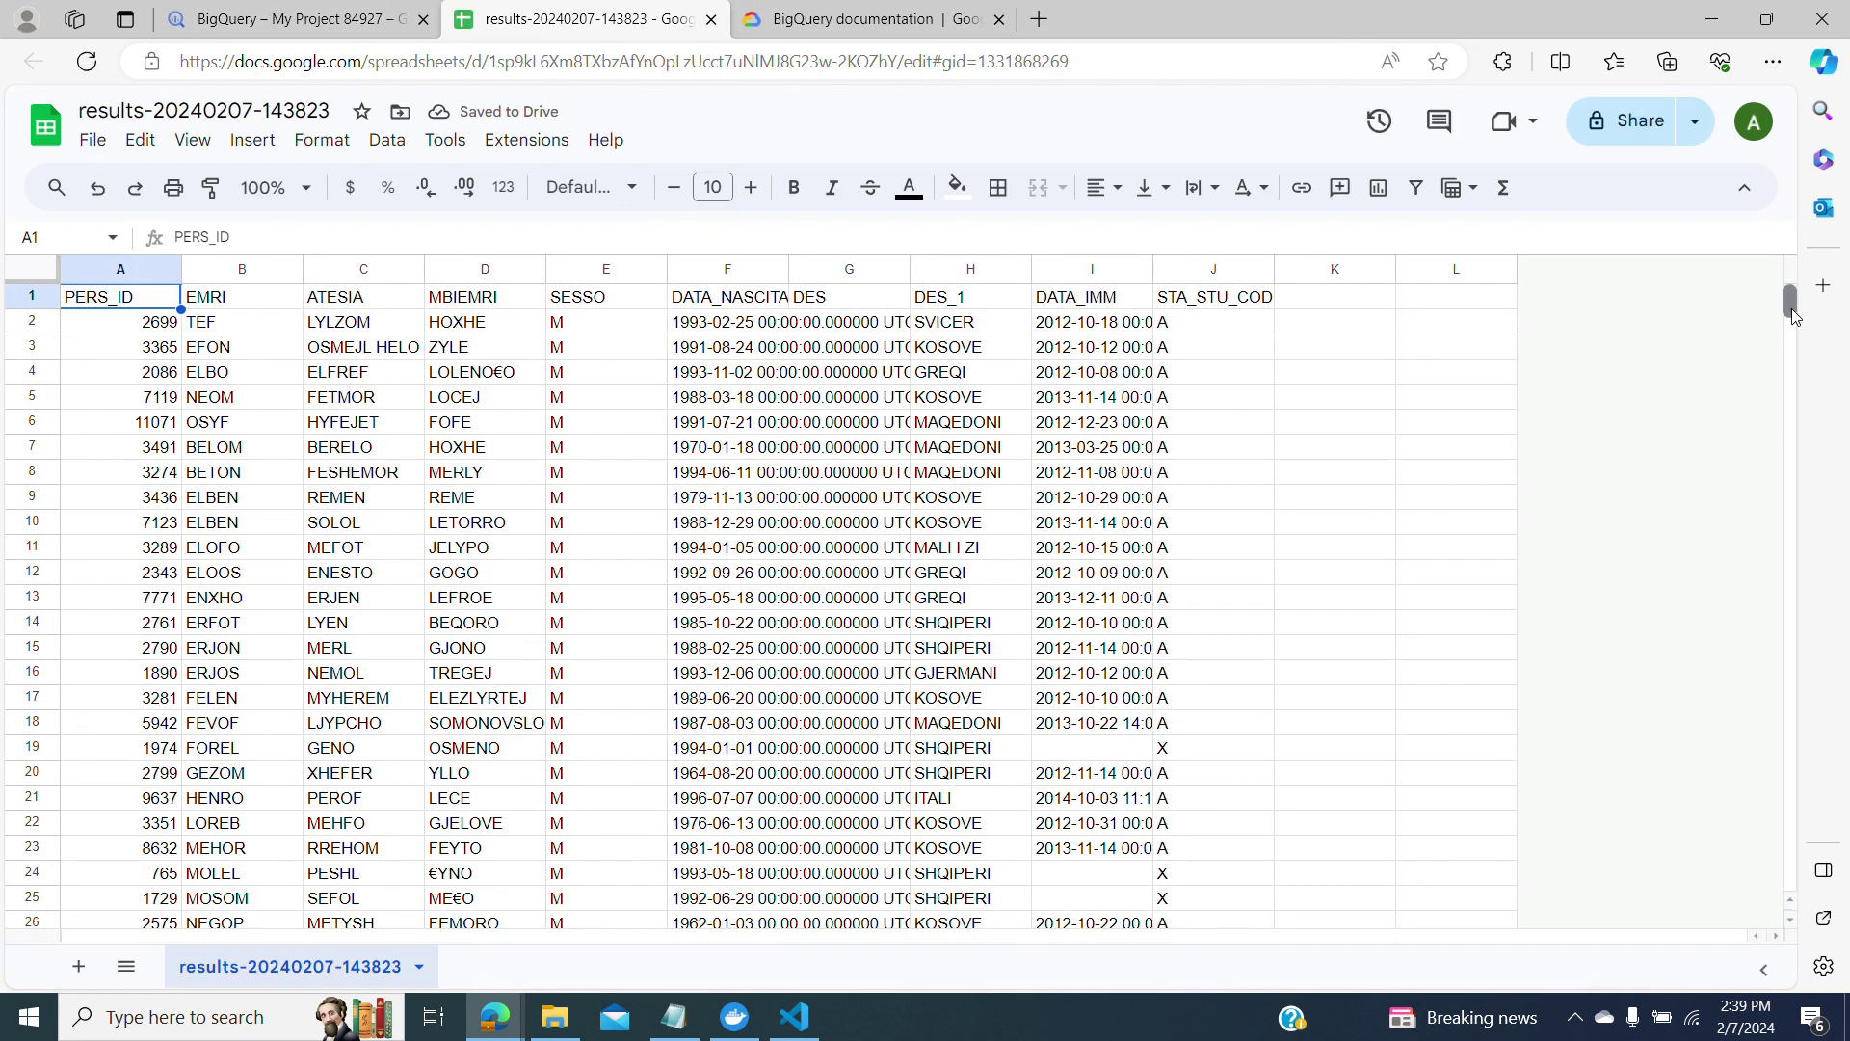
left_click_drag(1791, 309, 1843, 253)
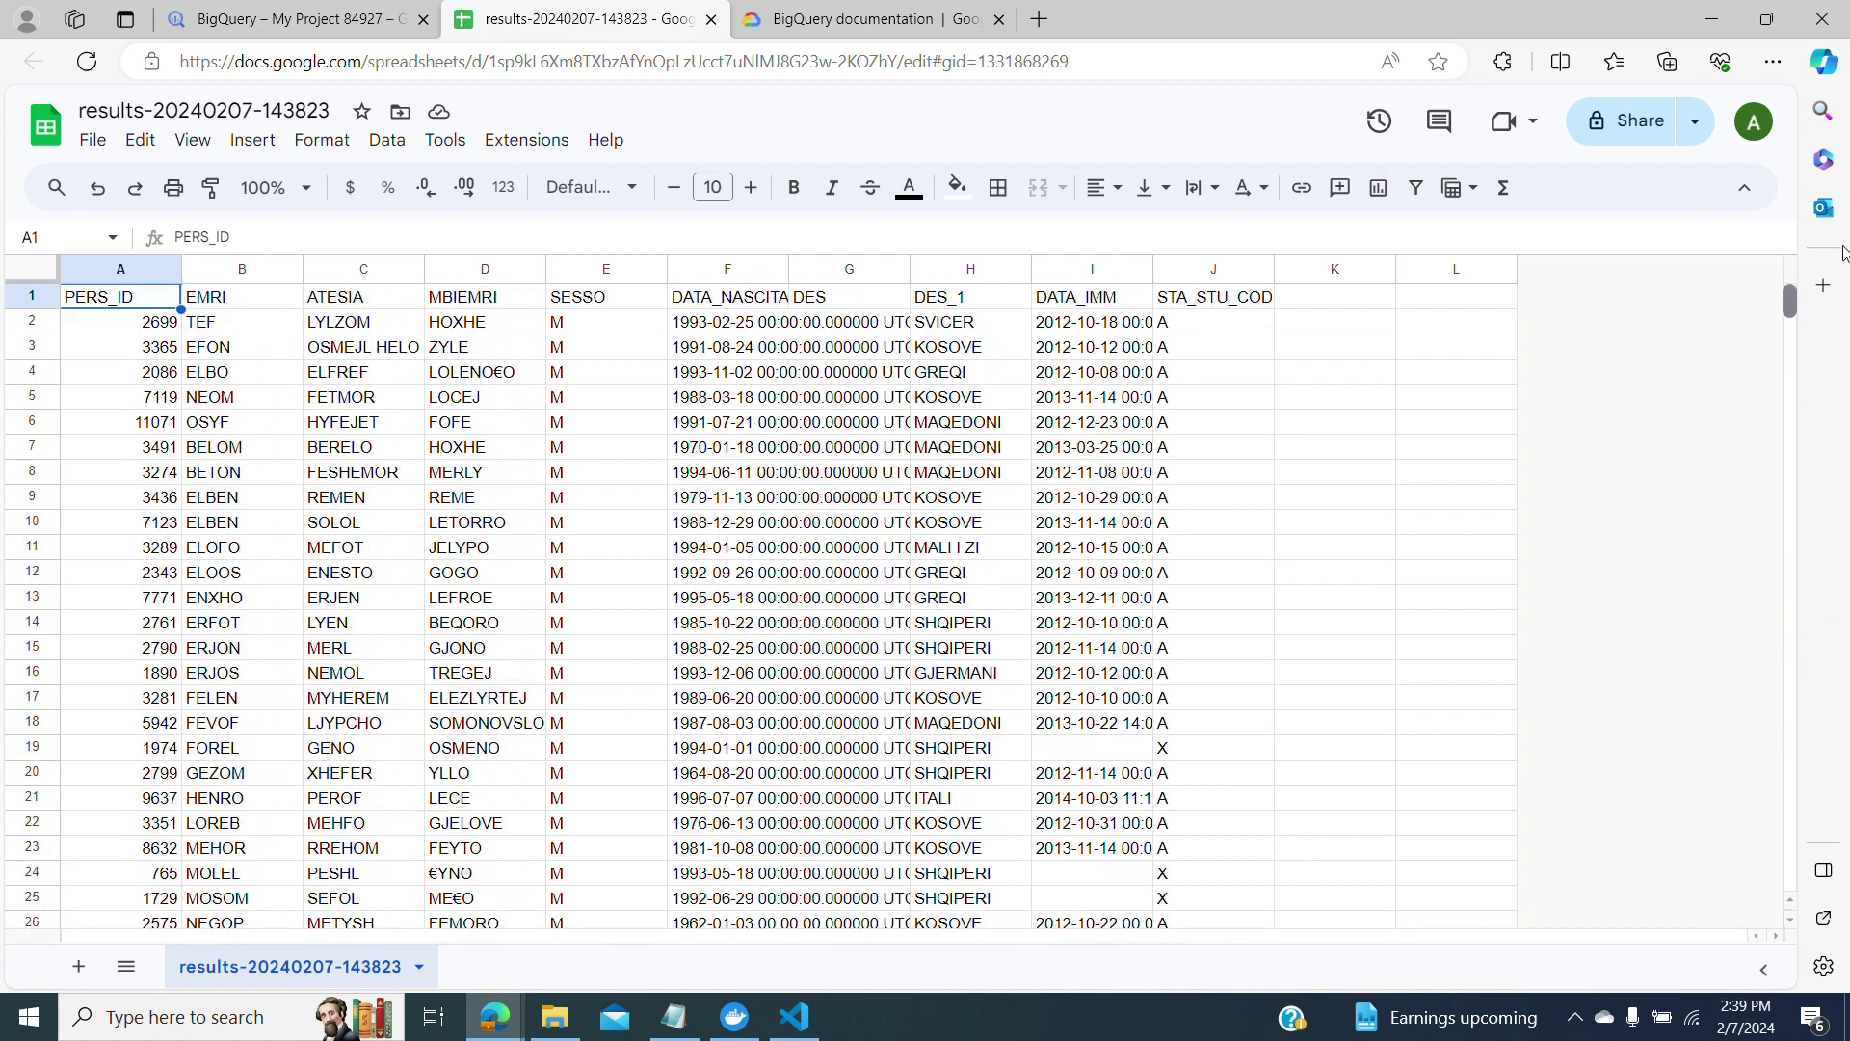
Return to BigQuery, change the SESSO filter value to "F", run the query again and look through the results.
left_click(331, 18)
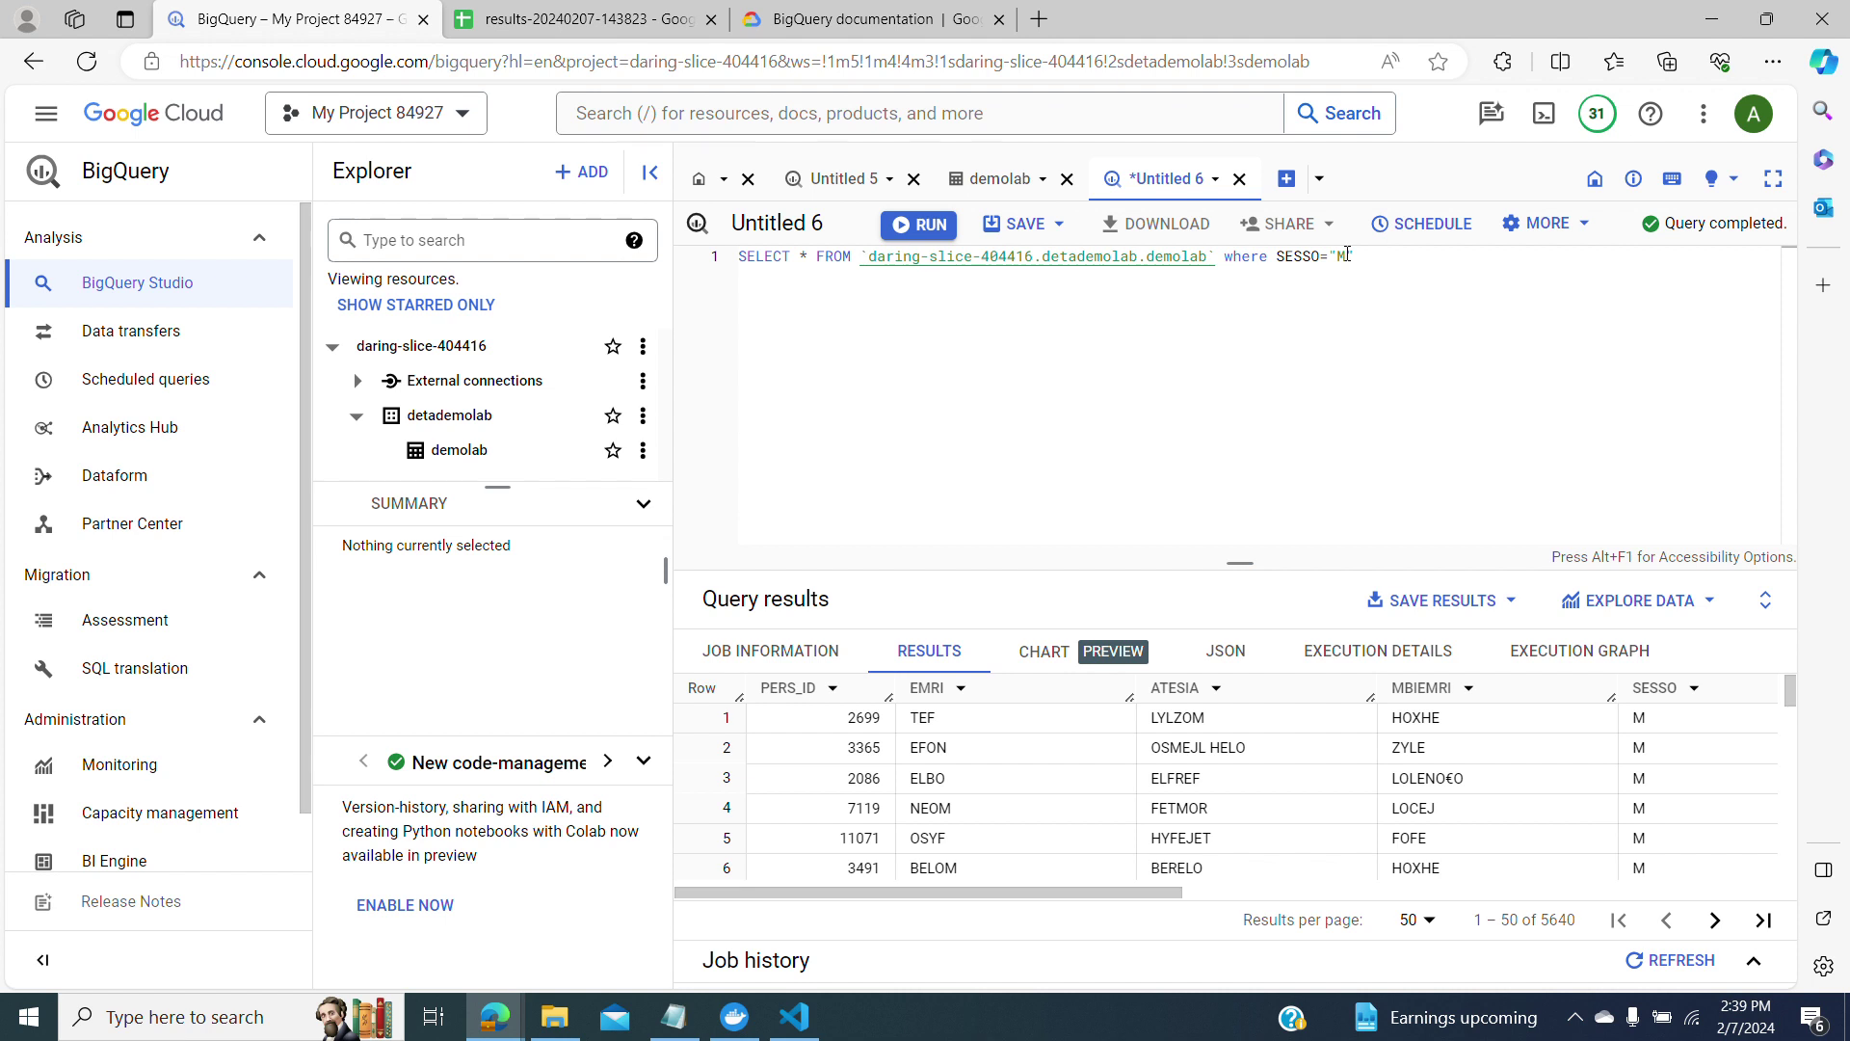
left_click(1347, 255)
key("BackSpace")
type("F")
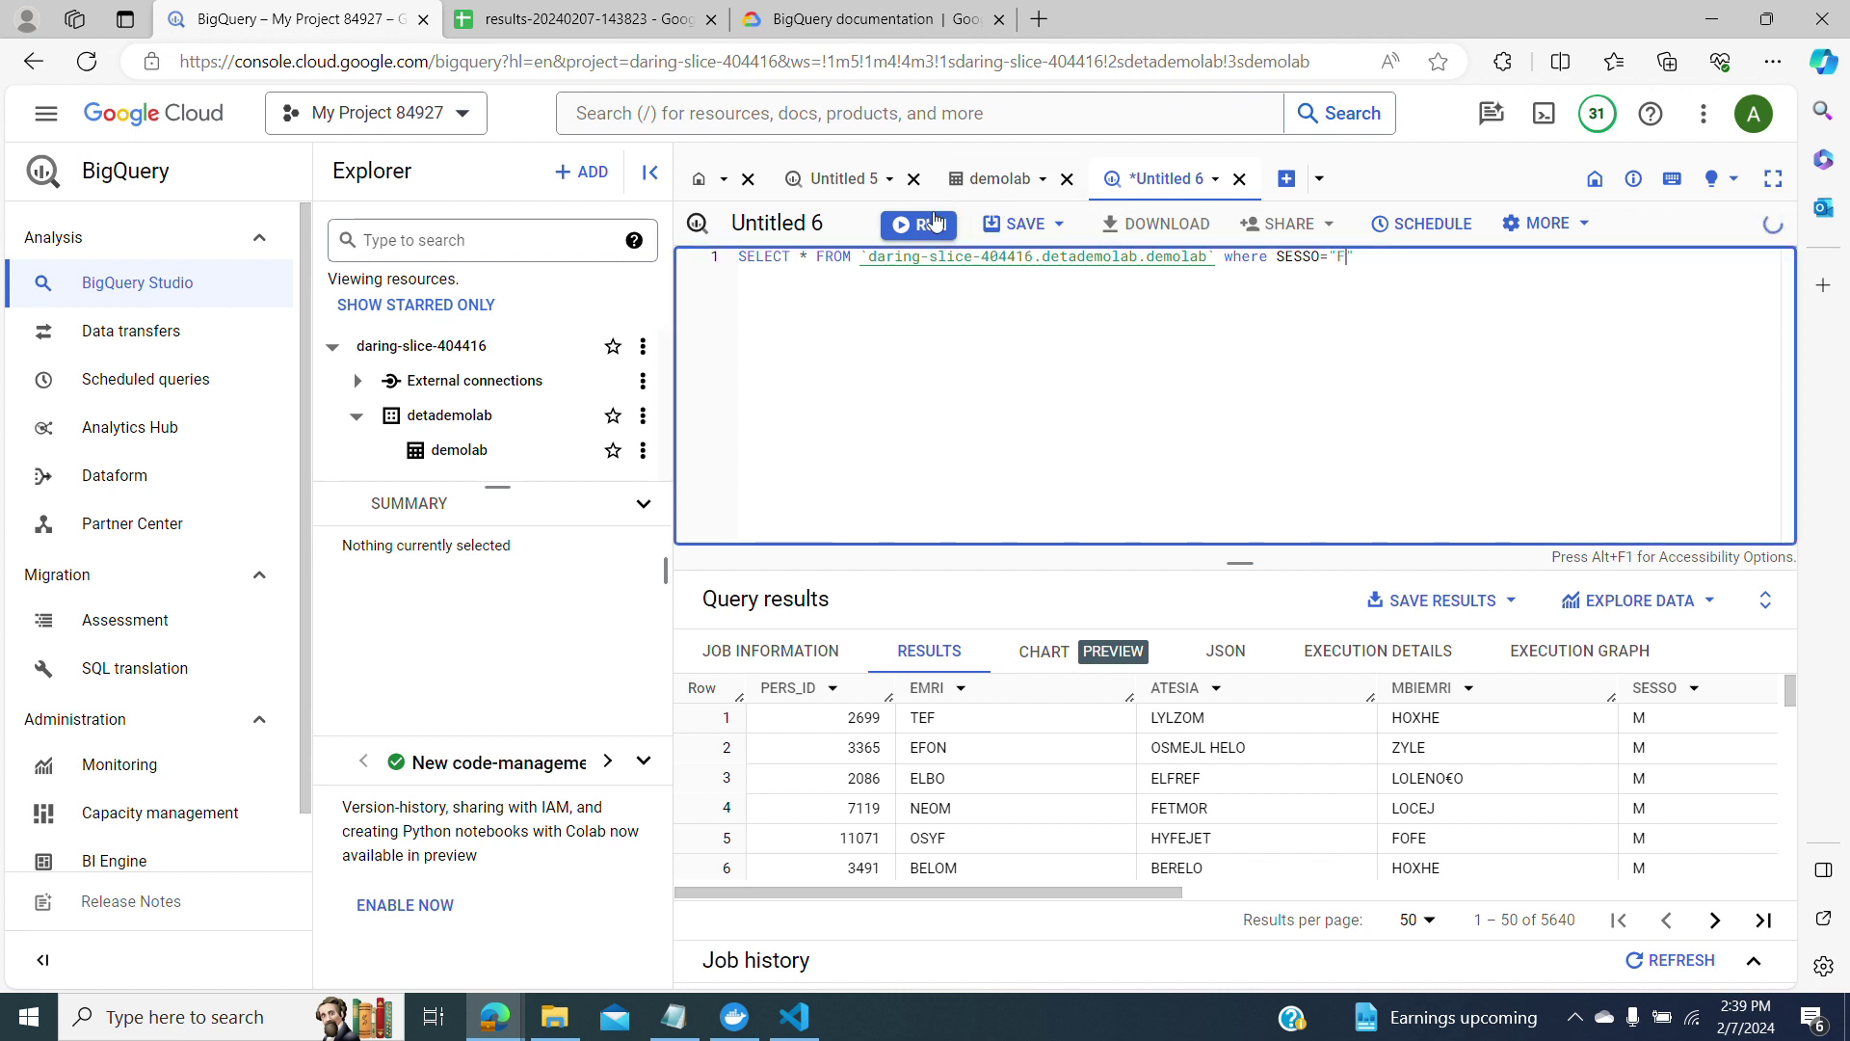
left_click(927, 224)
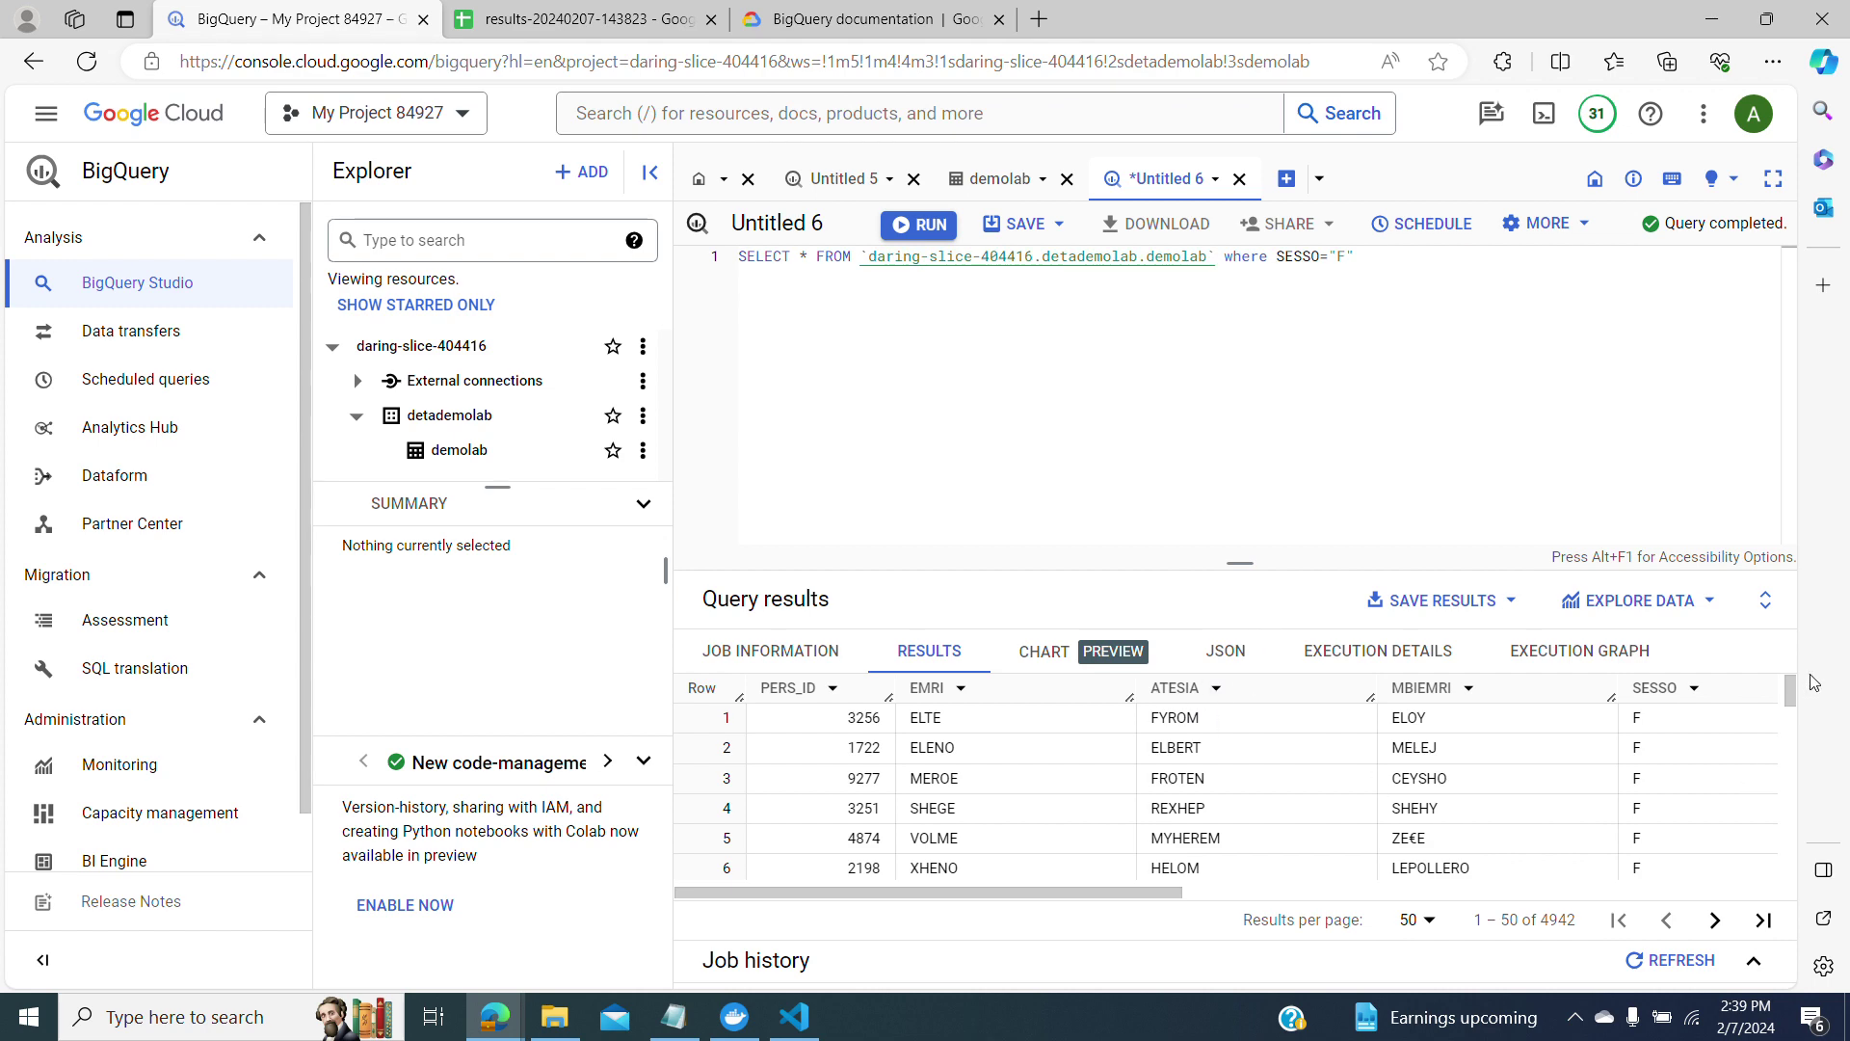
mouse_move(1788, 690)
left_mouse_down()
mouse_move(1779, 867)
mouse_move(1778, 702)
left_mouse_up()
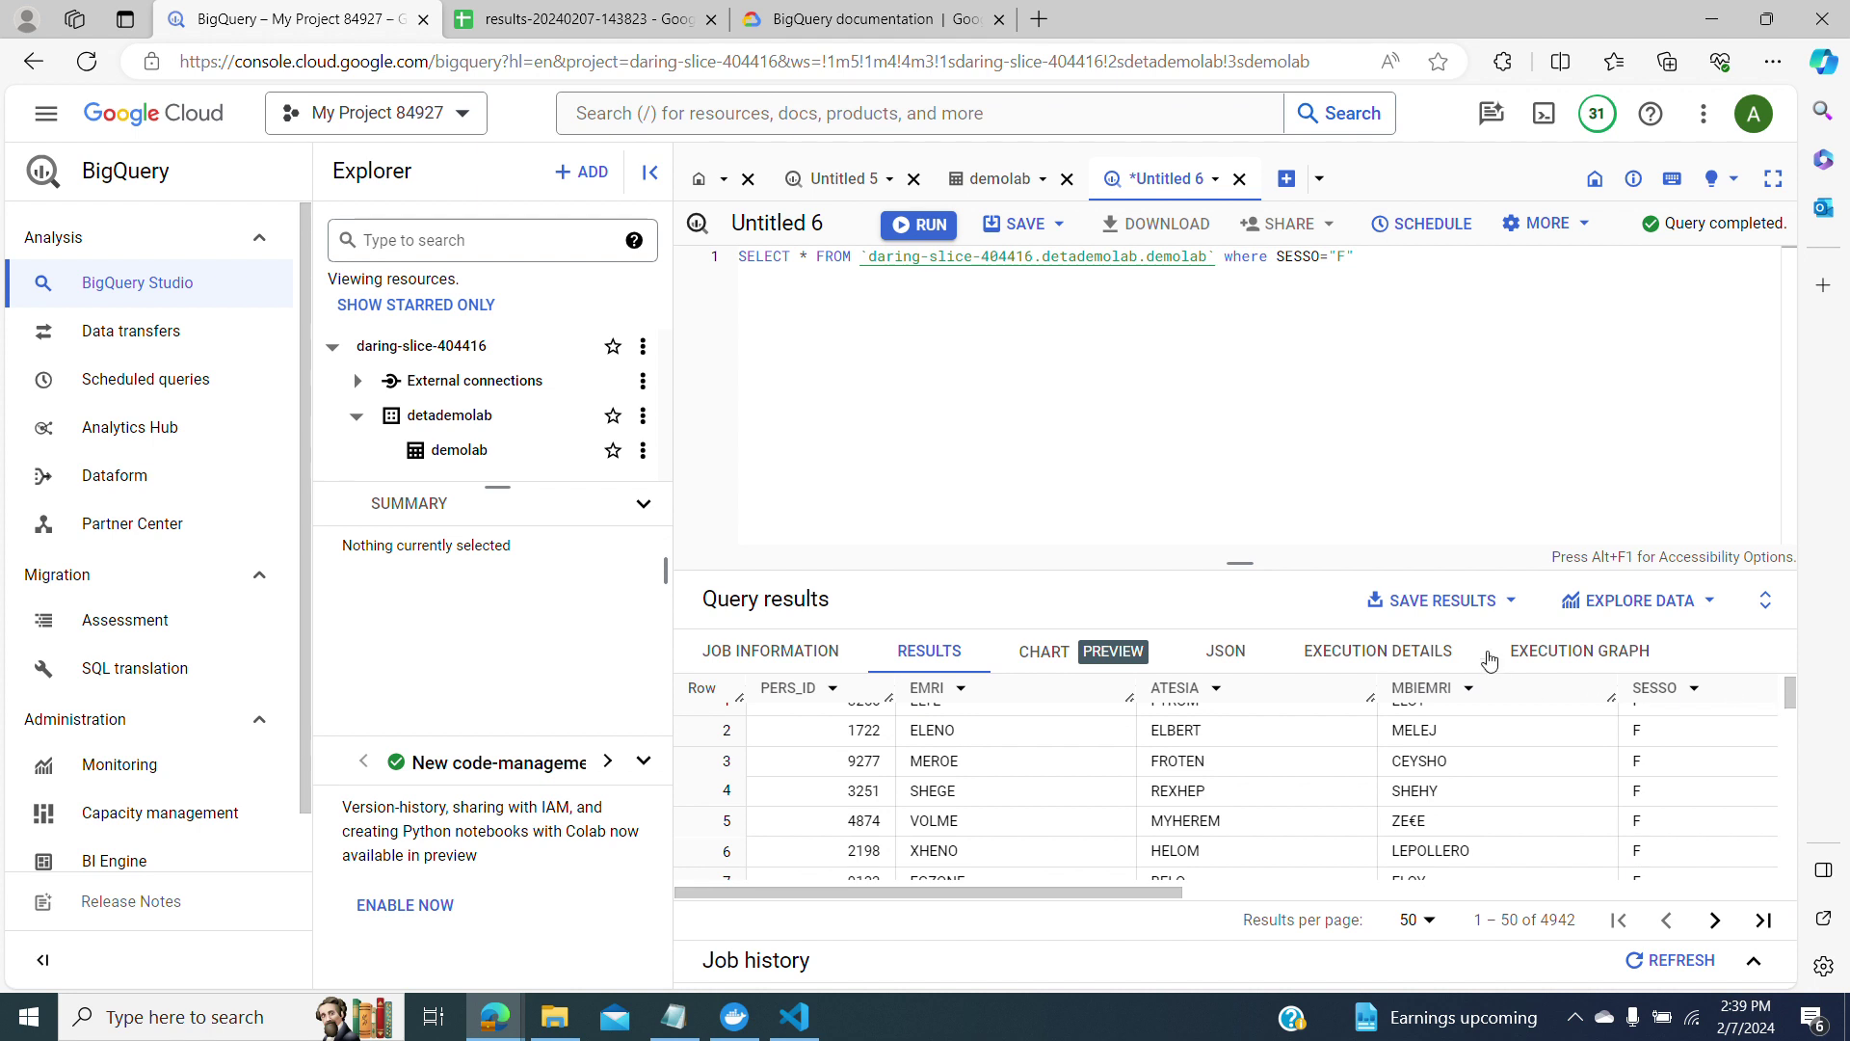
Save the filtered results as a local CSV file, view the downloaded file in Excel, and close it with the downloads list.
left_click(1512, 603)
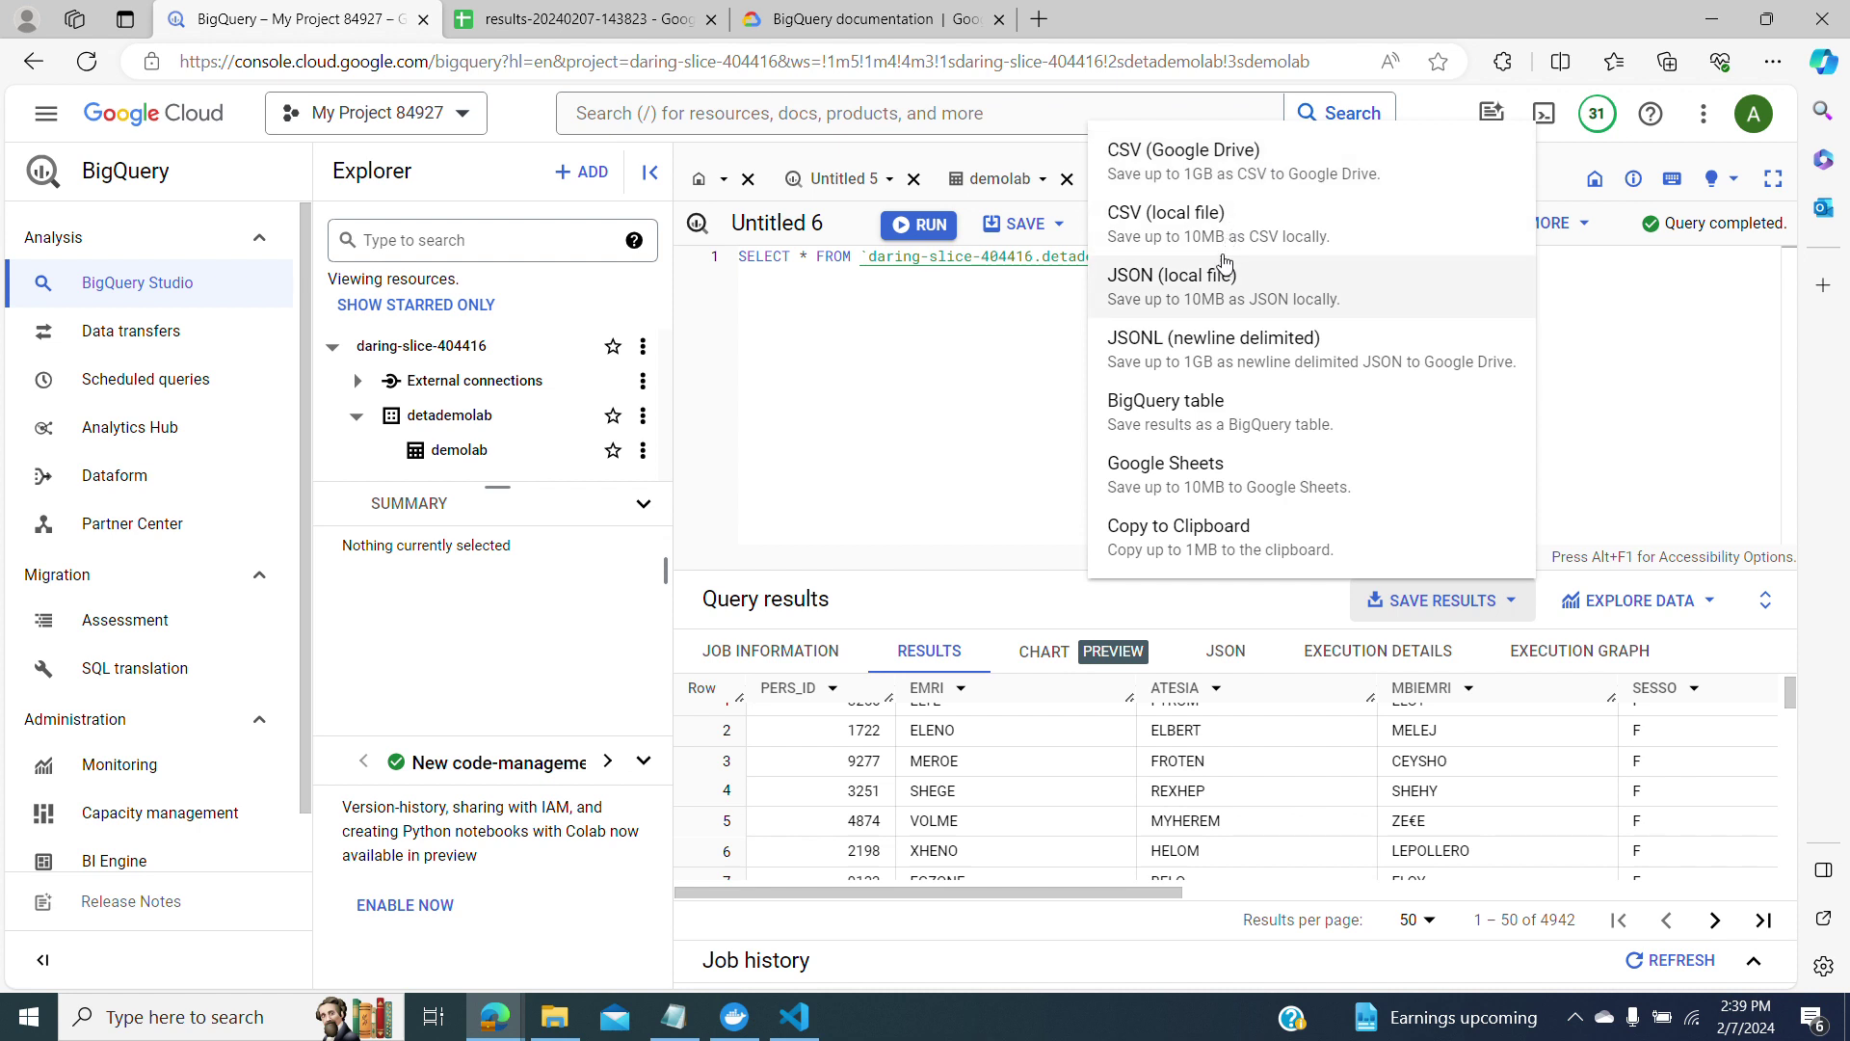
left_click(1217, 227)
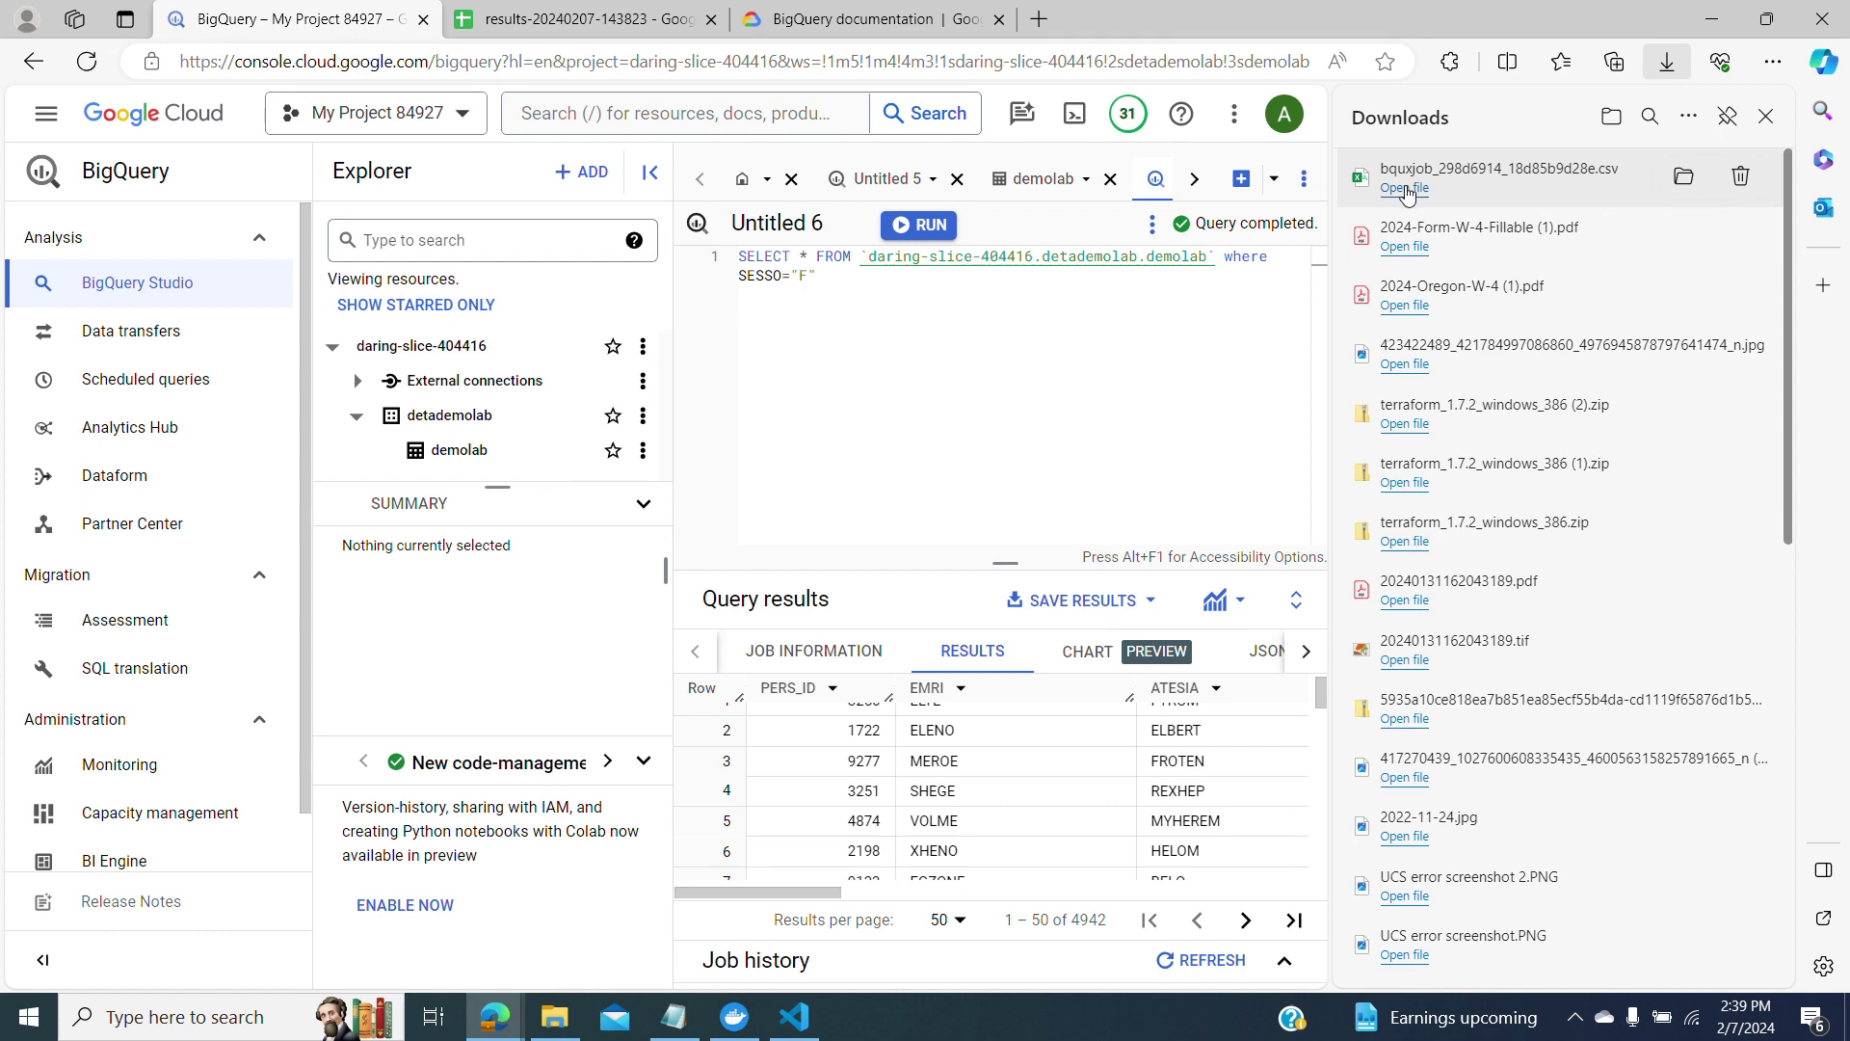
left_click(1406, 189)
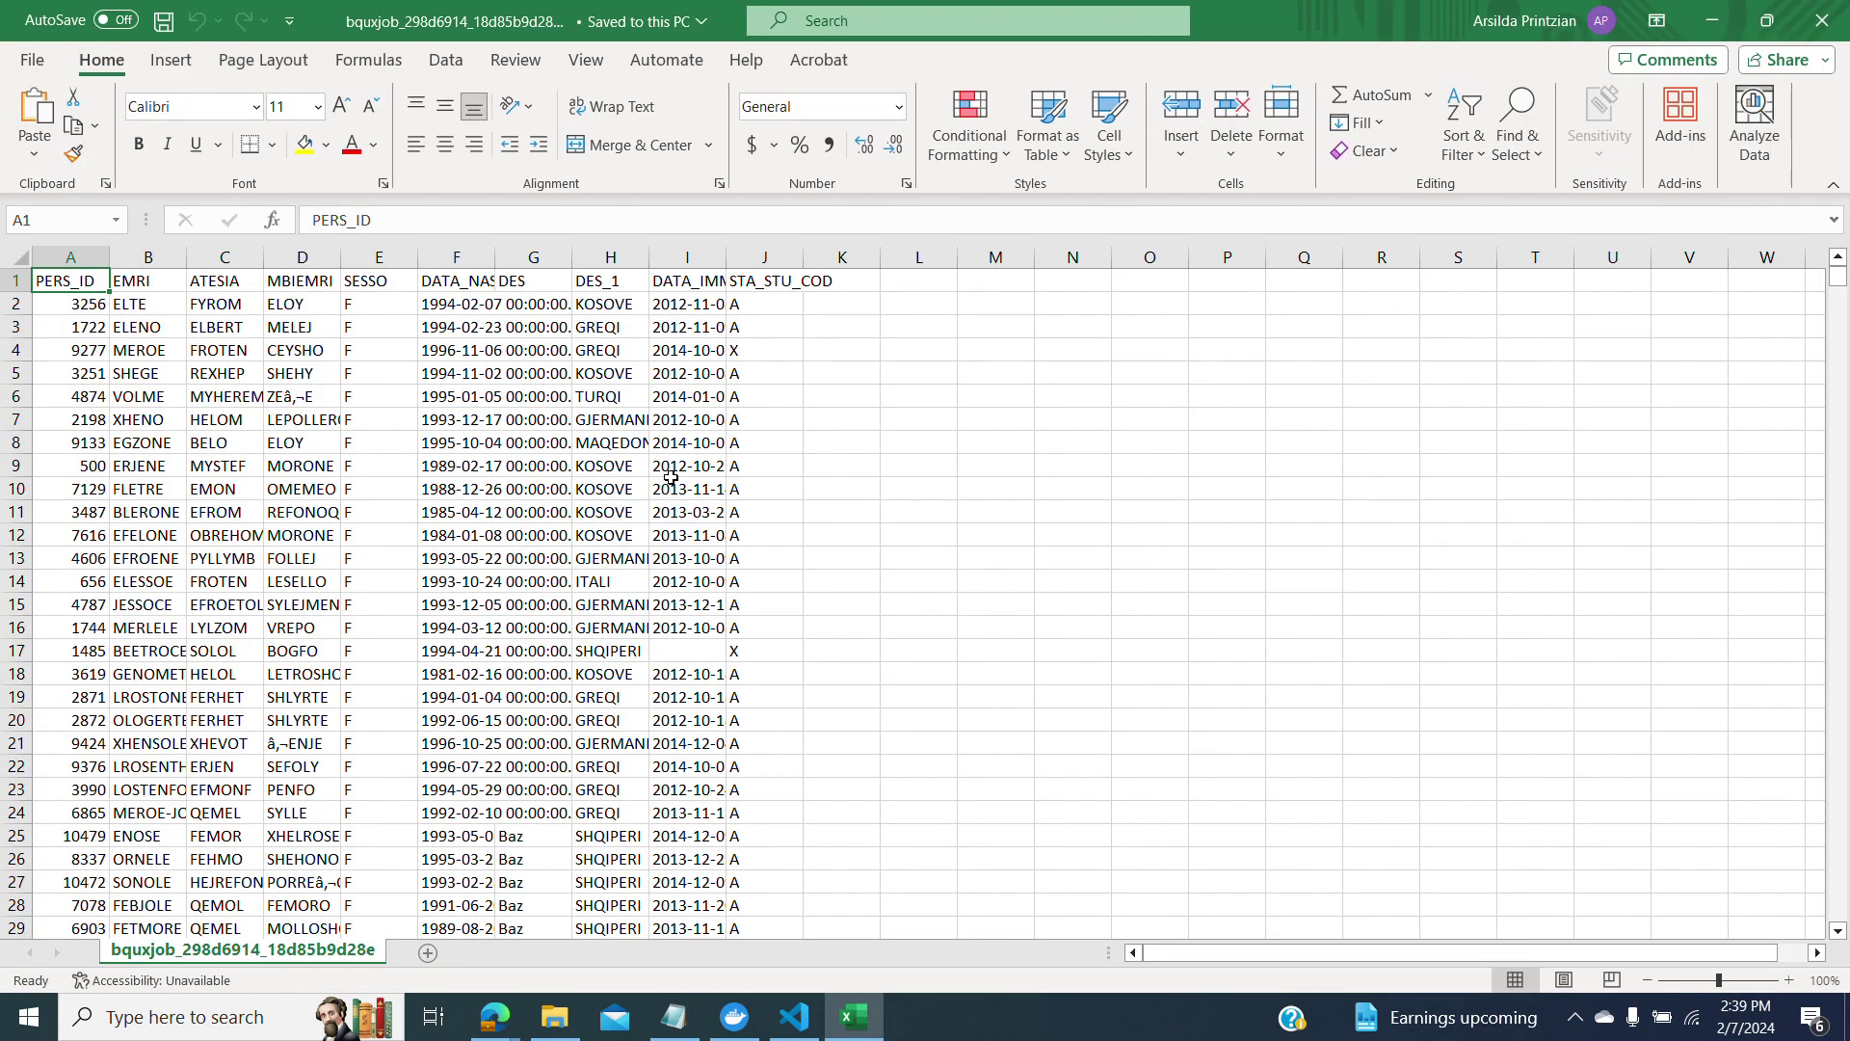
left_click(672, 485)
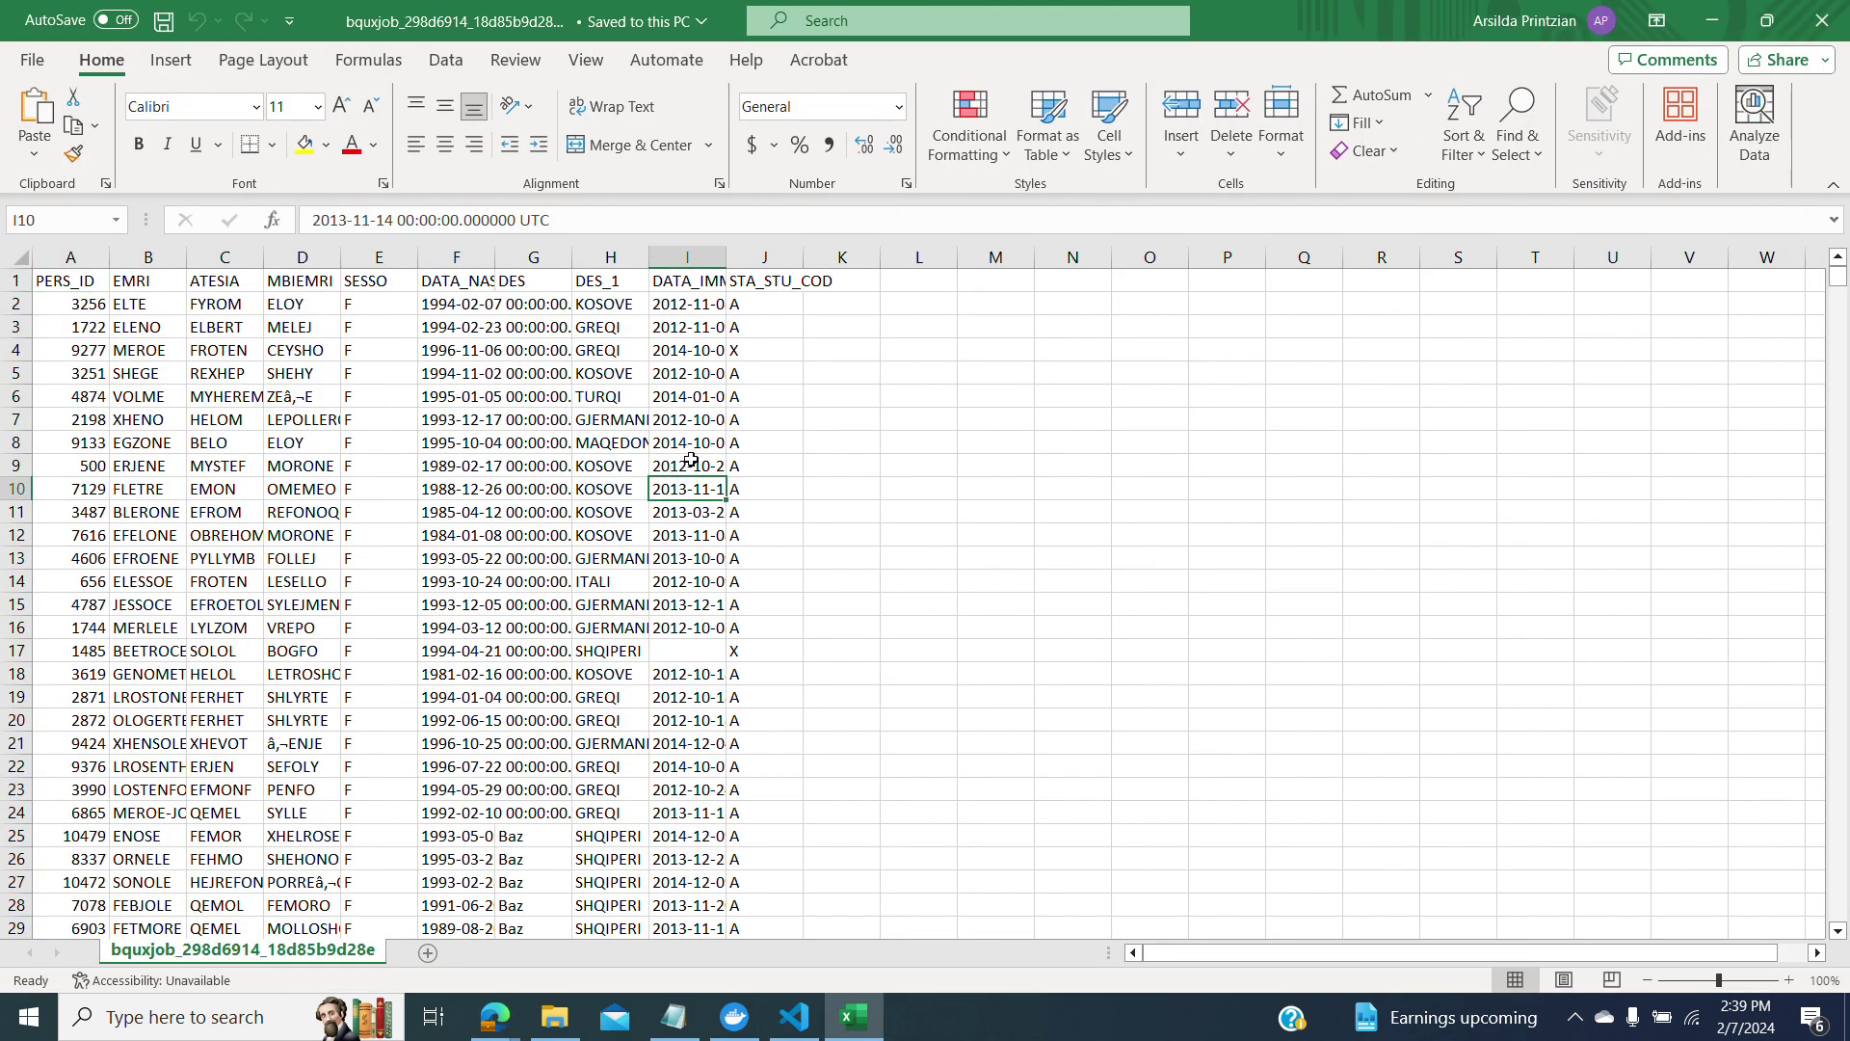
left_click(1839, 11)
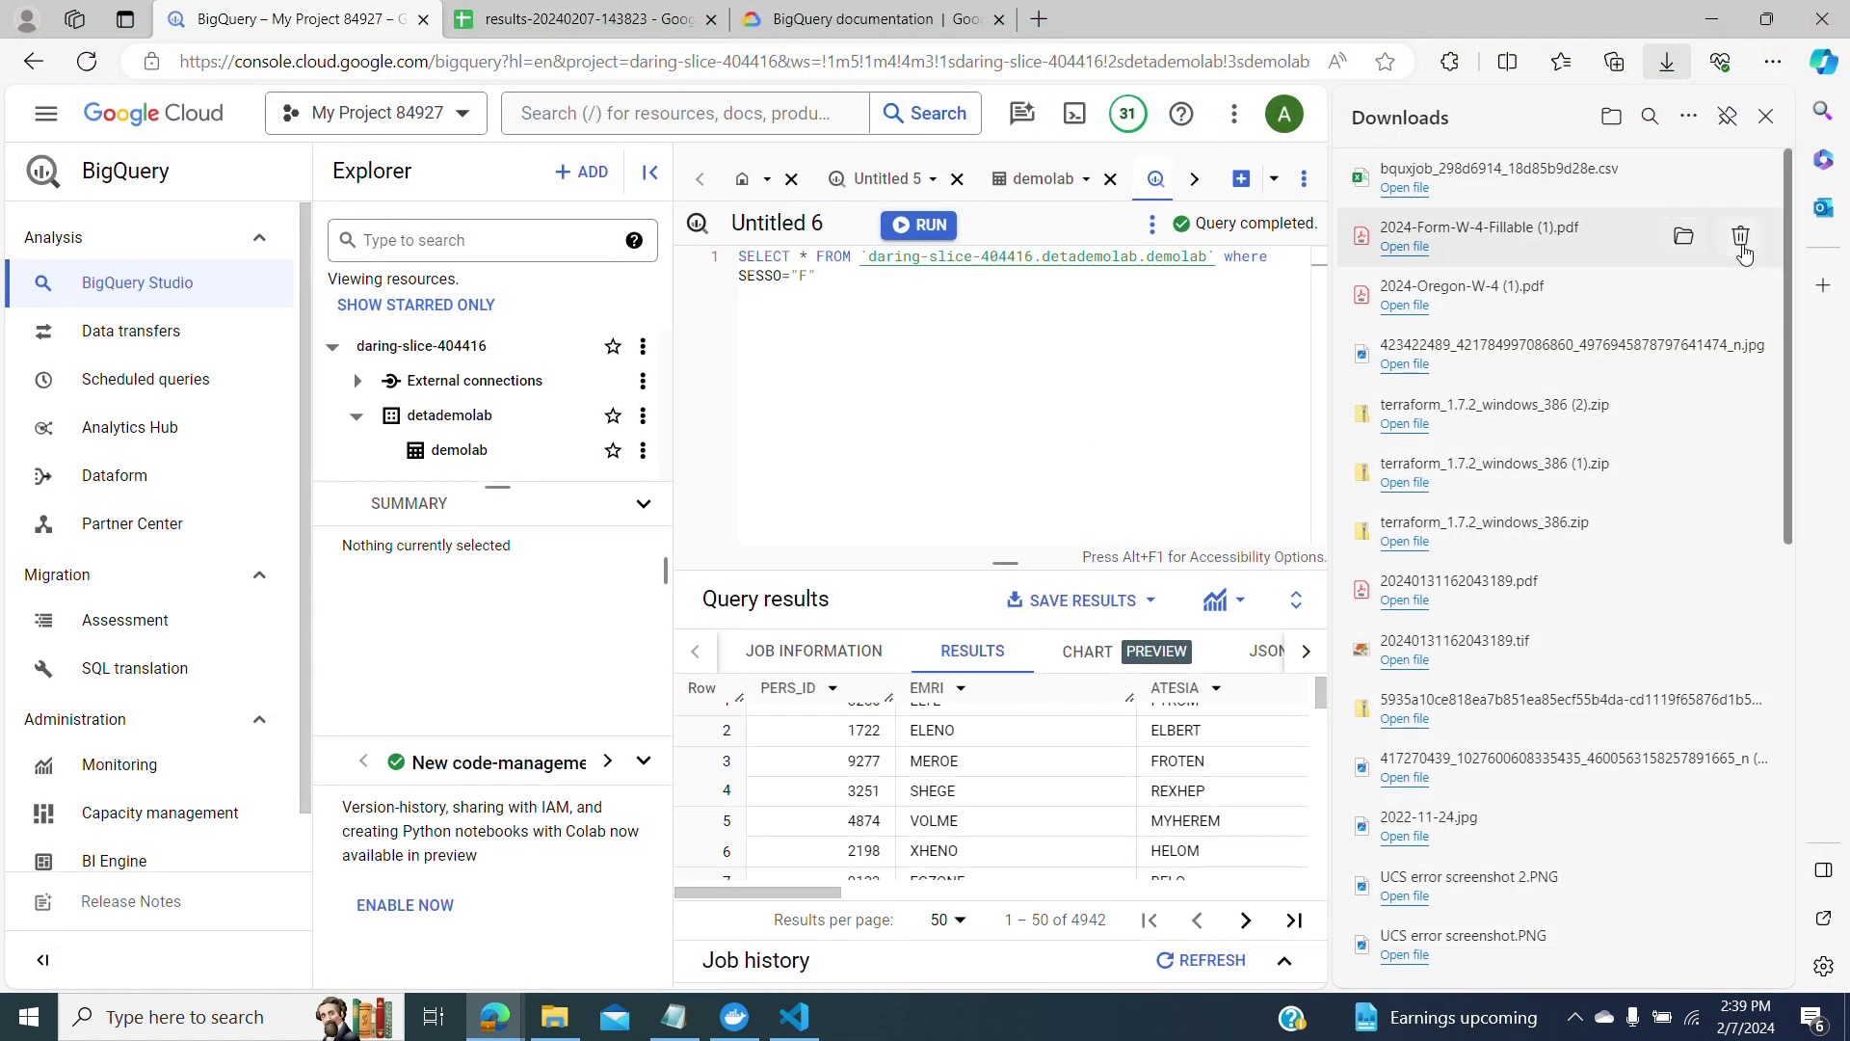
left_click(1767, 116)
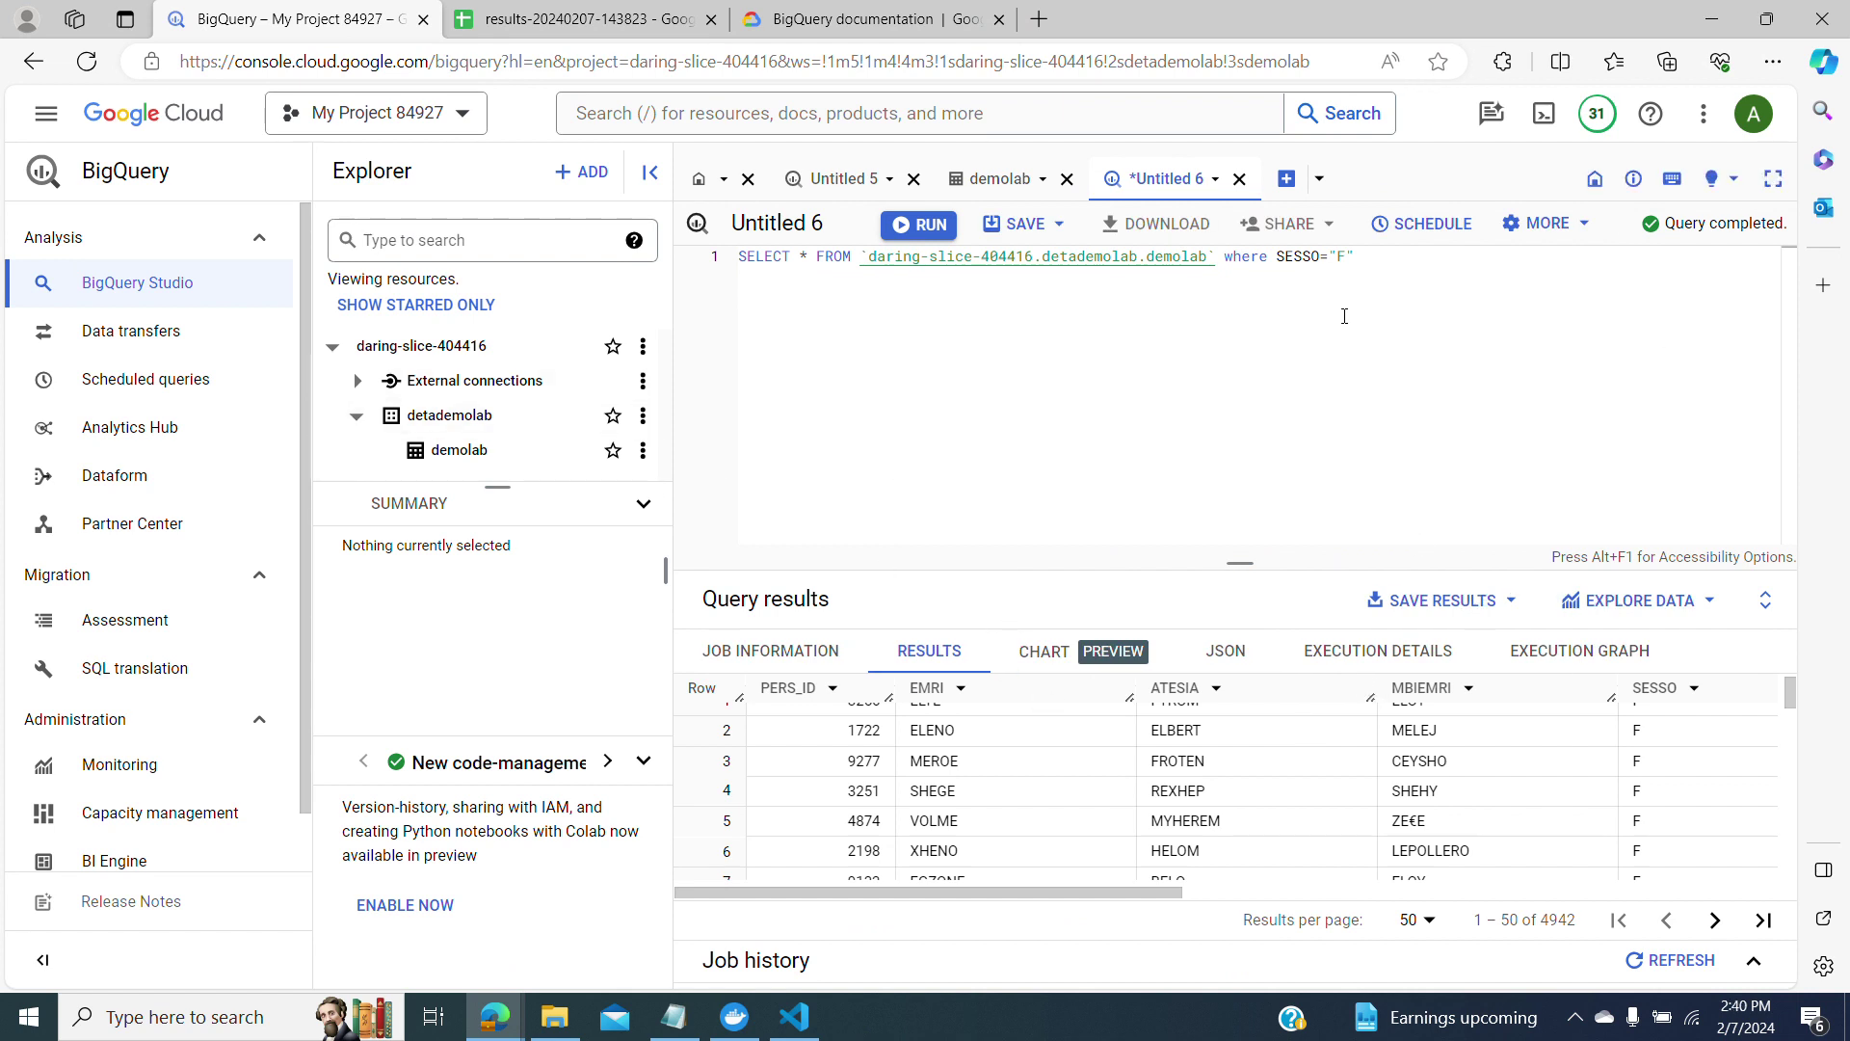
Open the detademolab dataset and examine its dataset information.
left_click(510, 414)
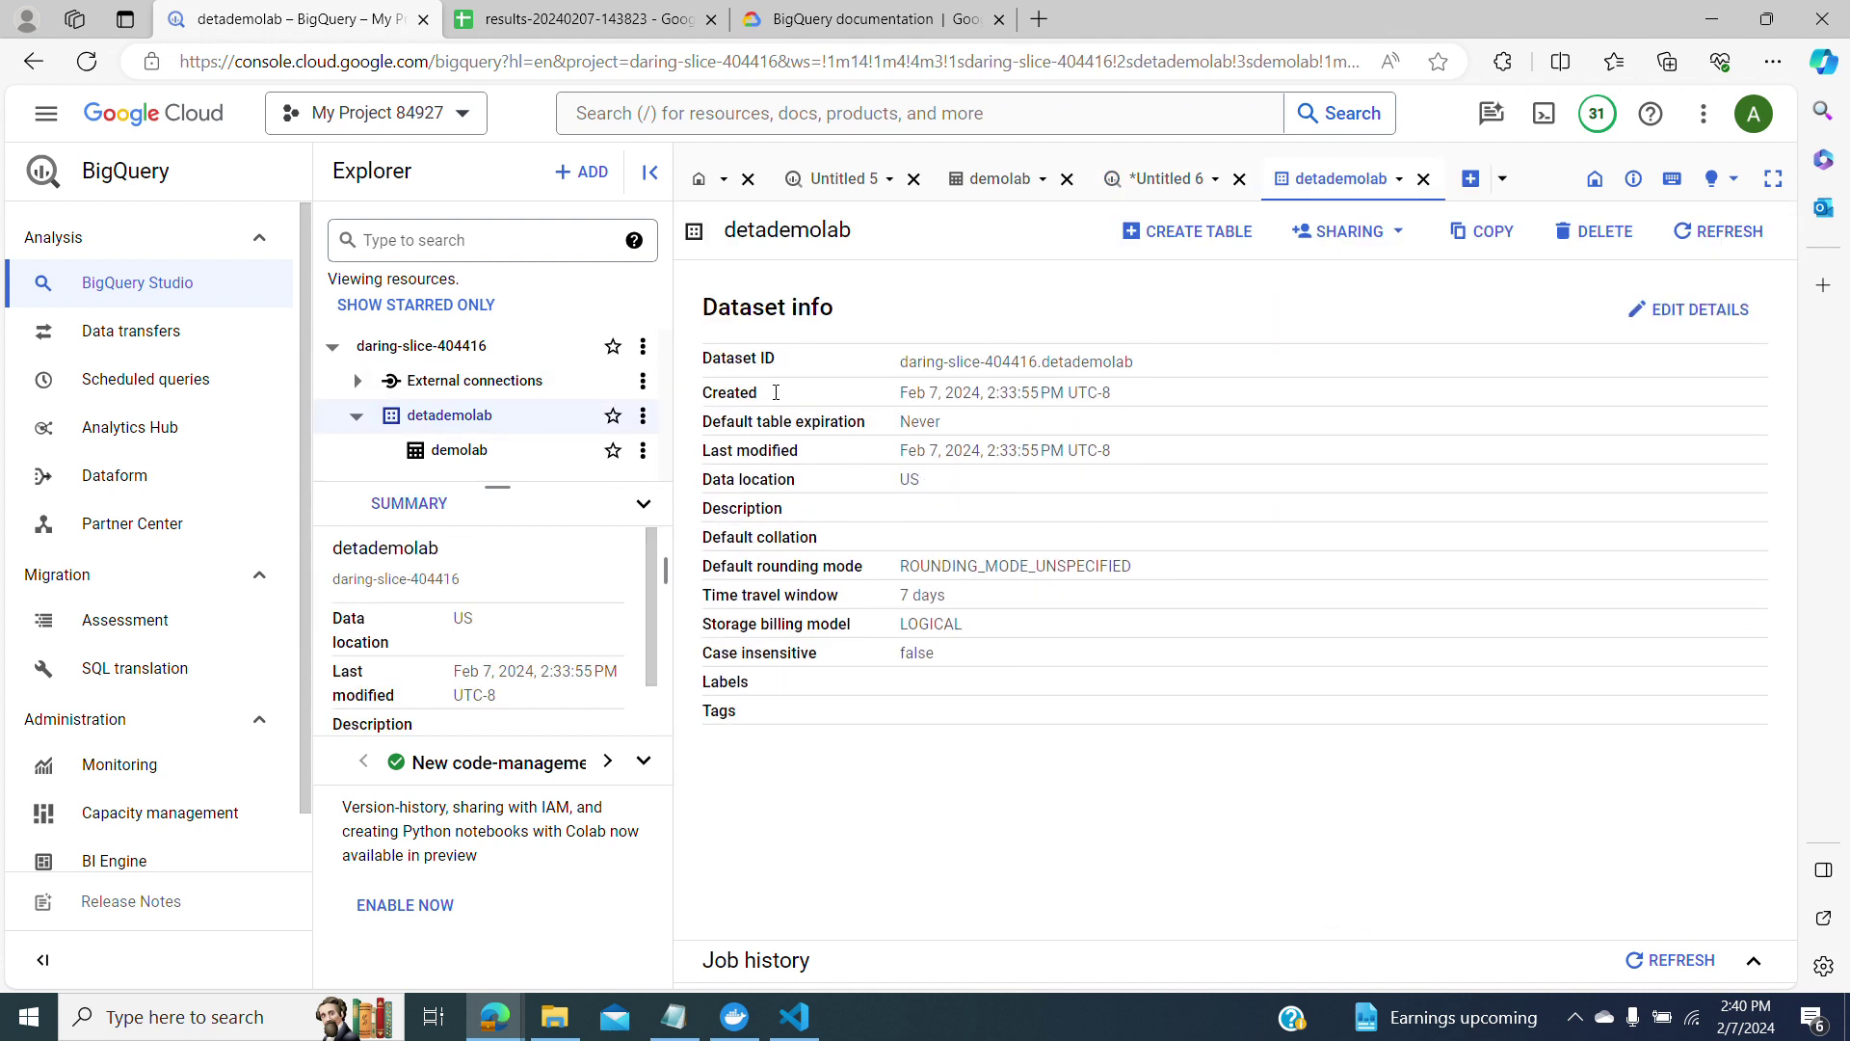
mouse_move(976, 356)
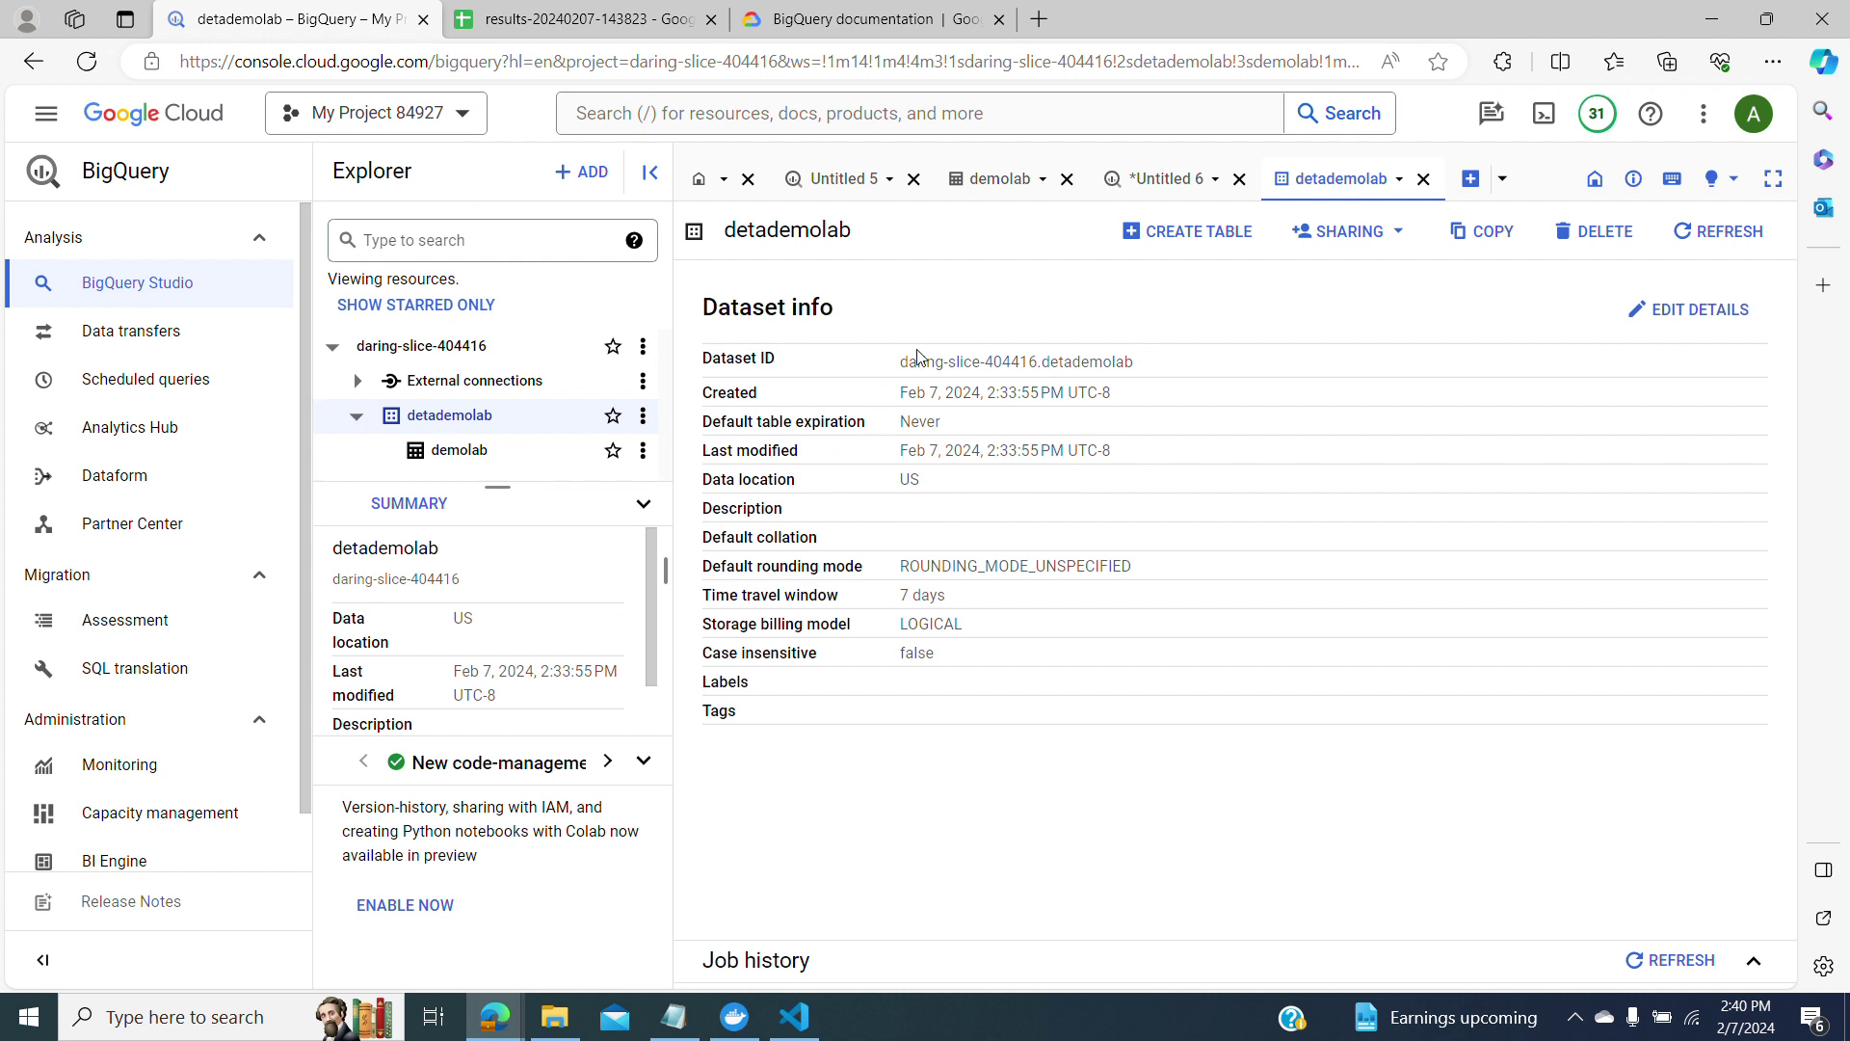